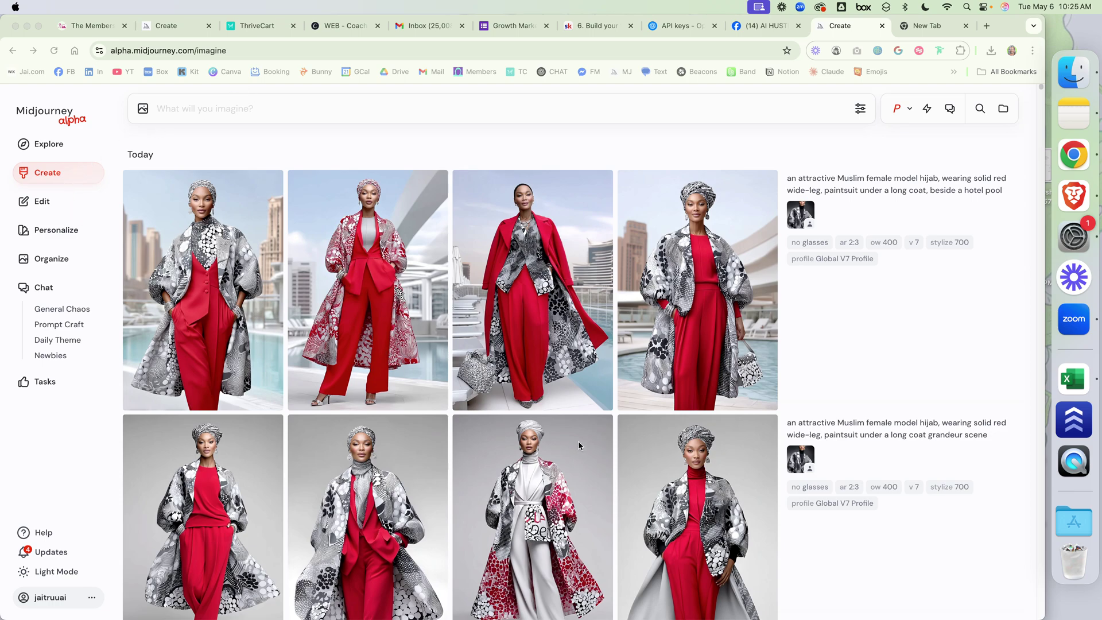
Step: Look through the previously generated image sets on the Create page, from the red paintsuit models to the 3D cartoon characters
{"action": "scroll", "coordinate": [578, 442], "scroll_direction": "down", "scroll_amount": 6}
{"action": "scroll", "coordinate": [580, 443], "scroll_direction": "up", "scroll_amount": 7}
{"action": "left_click", "coordinate": [851, 112]}
{"action": "left_click", "coordinate": [734, 107]}
{"action": "left_click", "coordinate": [850, 344]}
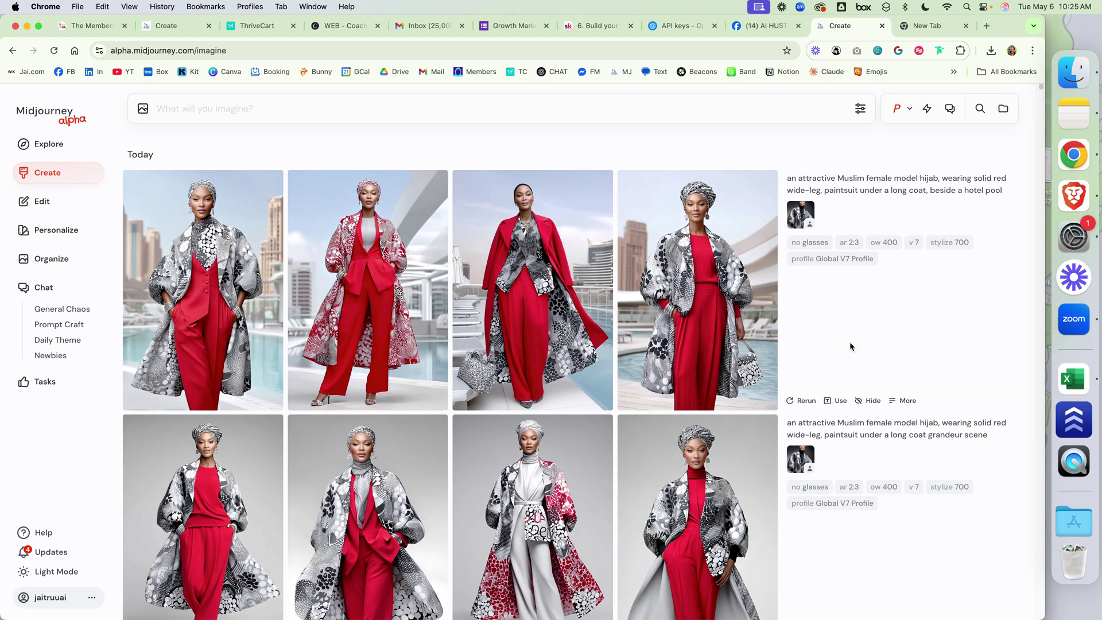
{"action": "scroll", "coordinate": [713, 362], "scroll_direction": "down", "scroll_amount": 2}
{"action": "scroll", "coordinate": [713, 363], "scroll_direction": "down", "scroll_amount": 5}
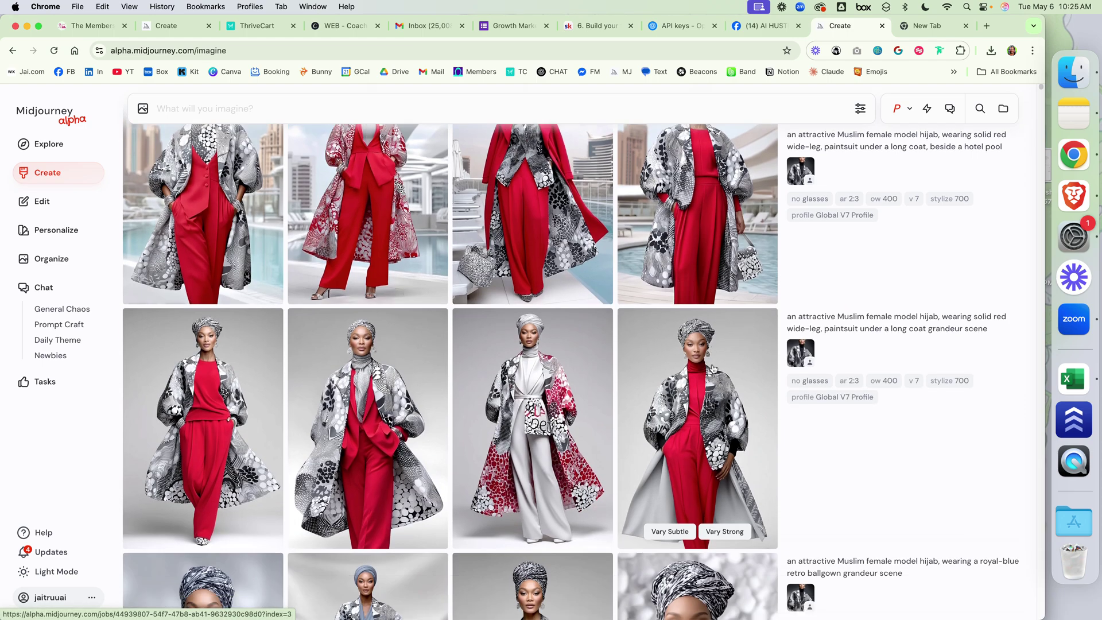
{"action": "scroll", "coordinate": [713, 368], "scroll_direction": "up", "scroll_amount": 6}
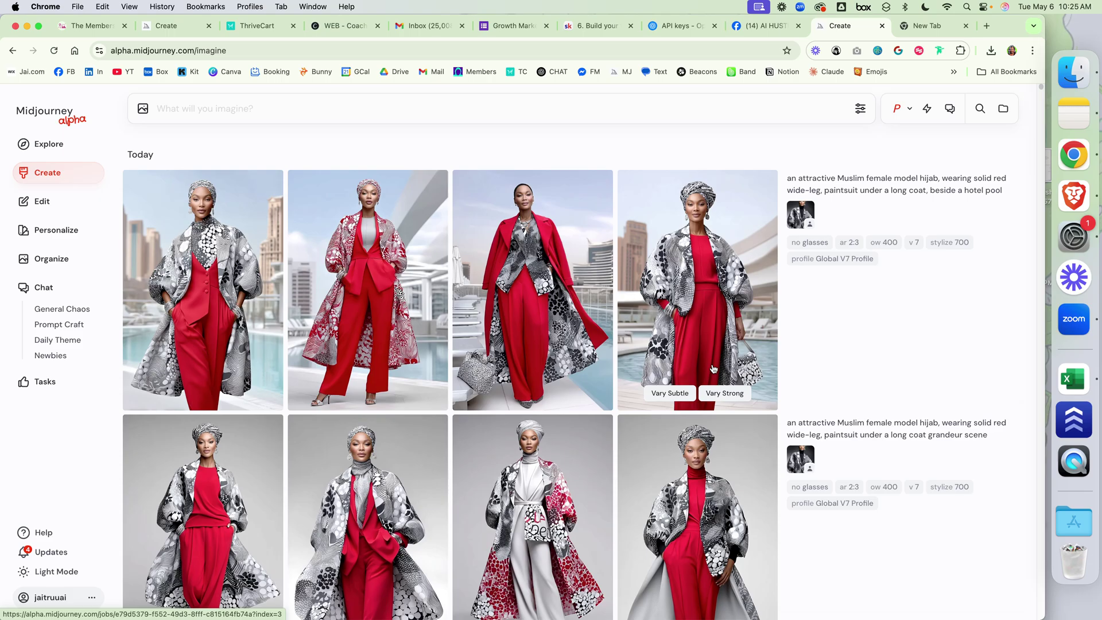
{"action": "scroll", "coordinate": [713, 367], "scroll_direction": "down", "scroll_amount": 15}
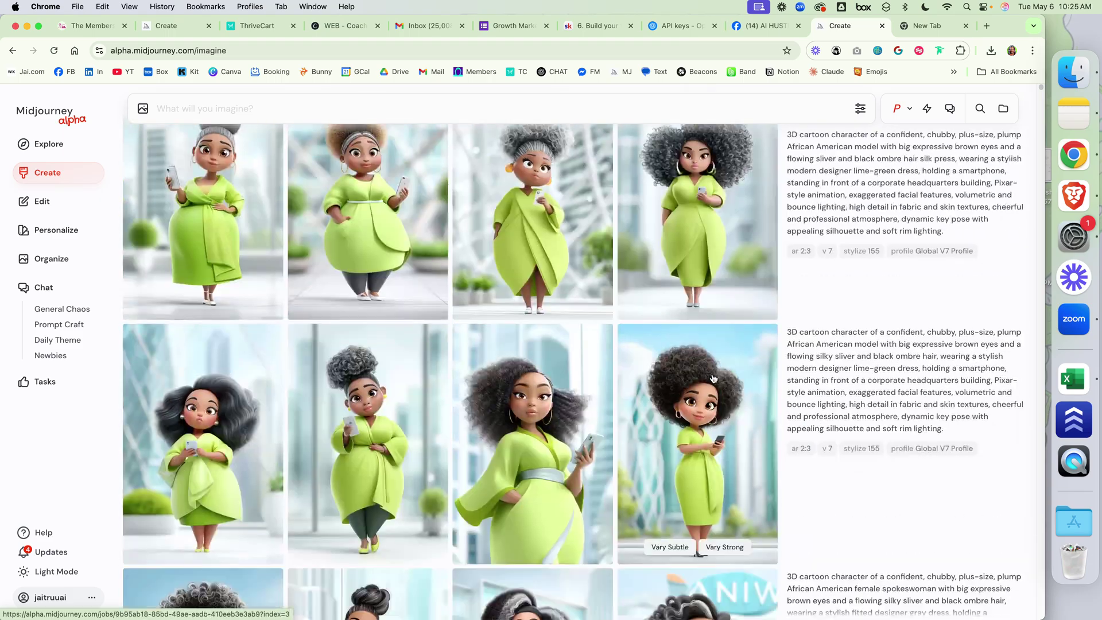
{"action": "scroll", "coordinate": [713, 378], "scroll_direction": "up", "scroll_amount": 10}
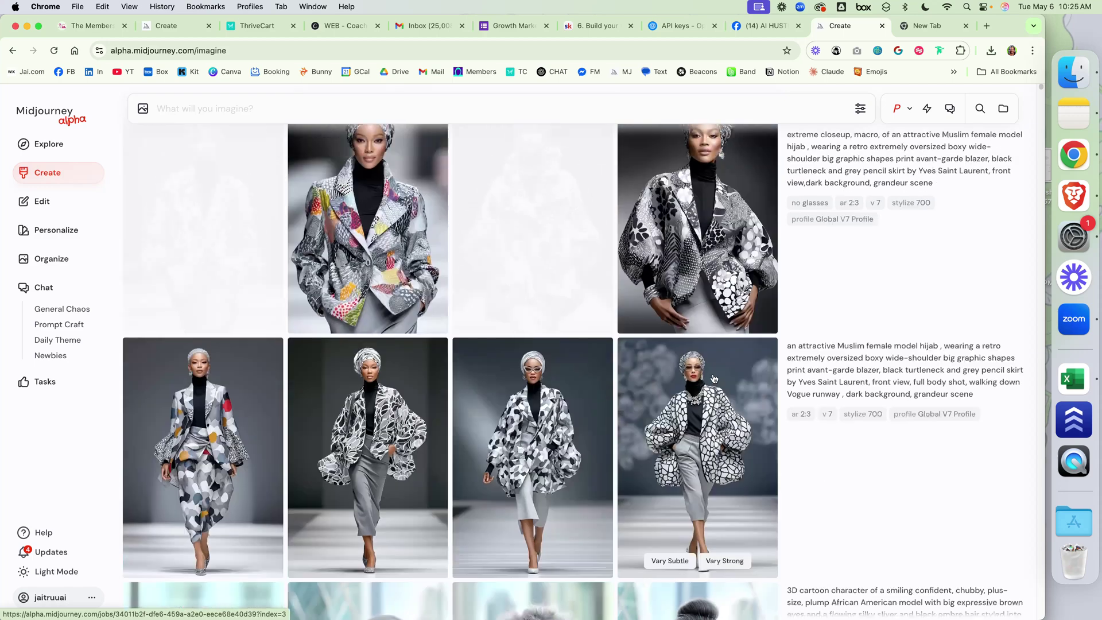
Step: Set the model version to 6.1 and display the image reference types available for it
{"action": "left_click", "coordinate": [866, 112]}
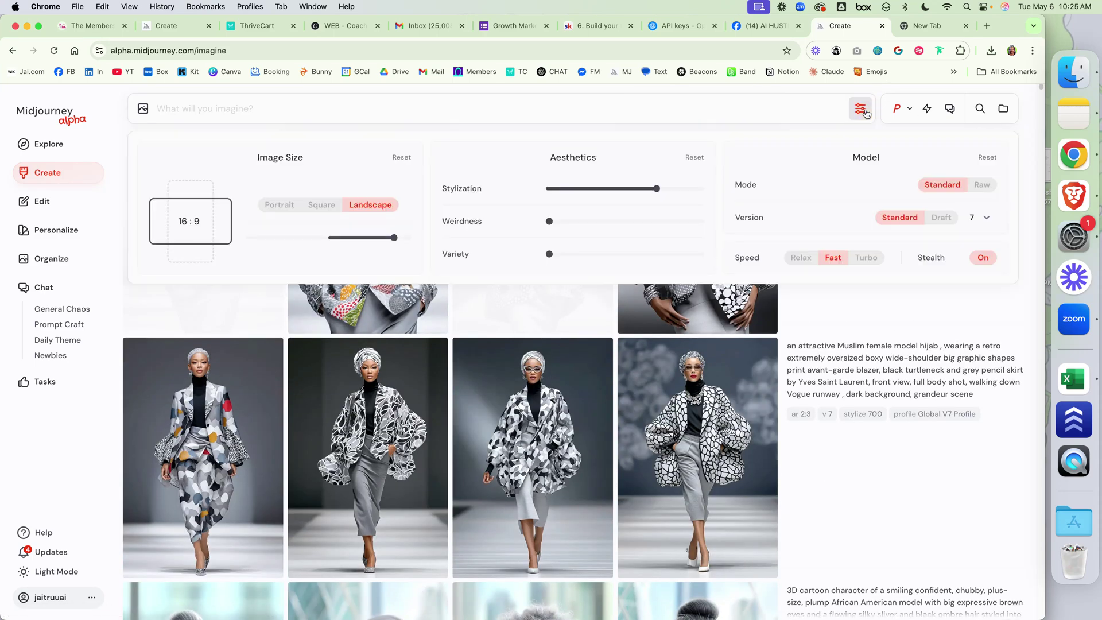
{"action": "left_click", "coordinate": [986, 220]}
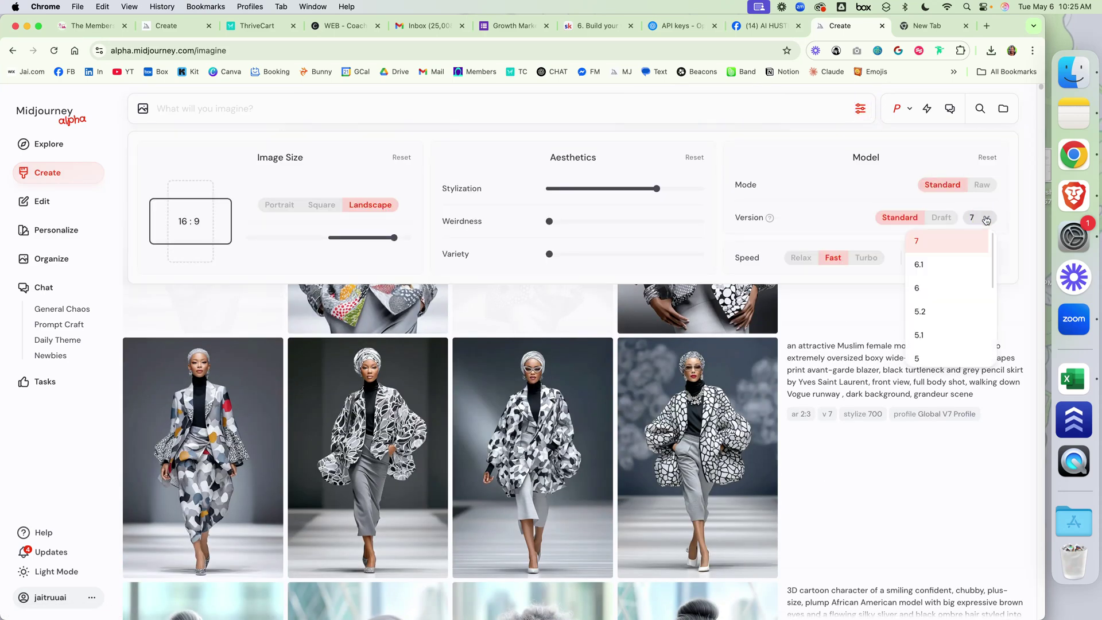
{"action": "left_click", "coordinate": [947, 261]}
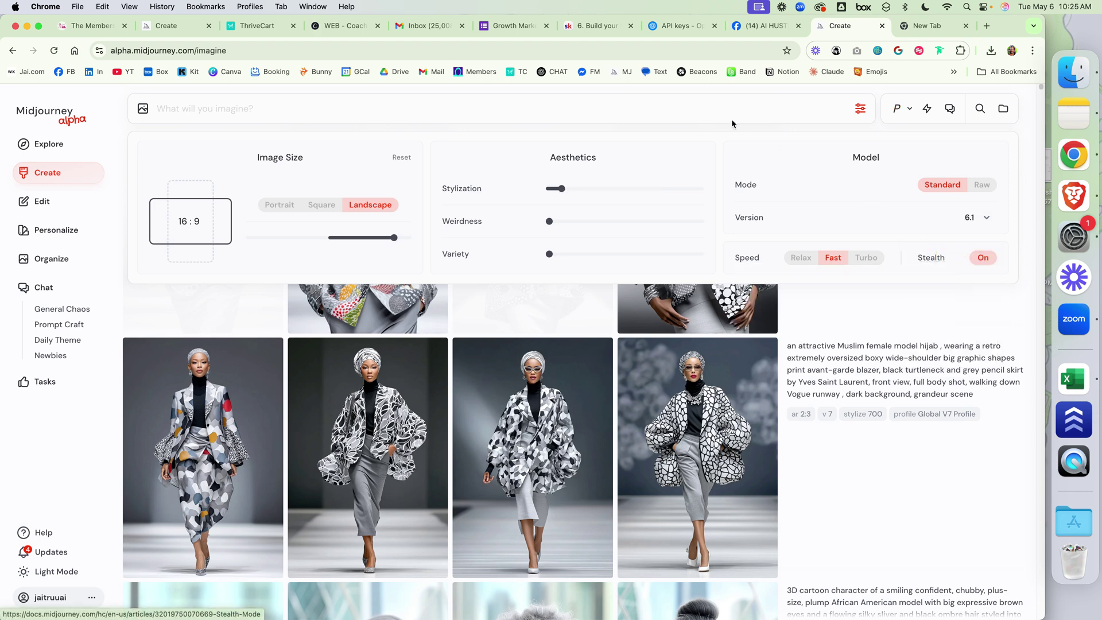
{"action": "left_click", "coordinate": [698, 104]}
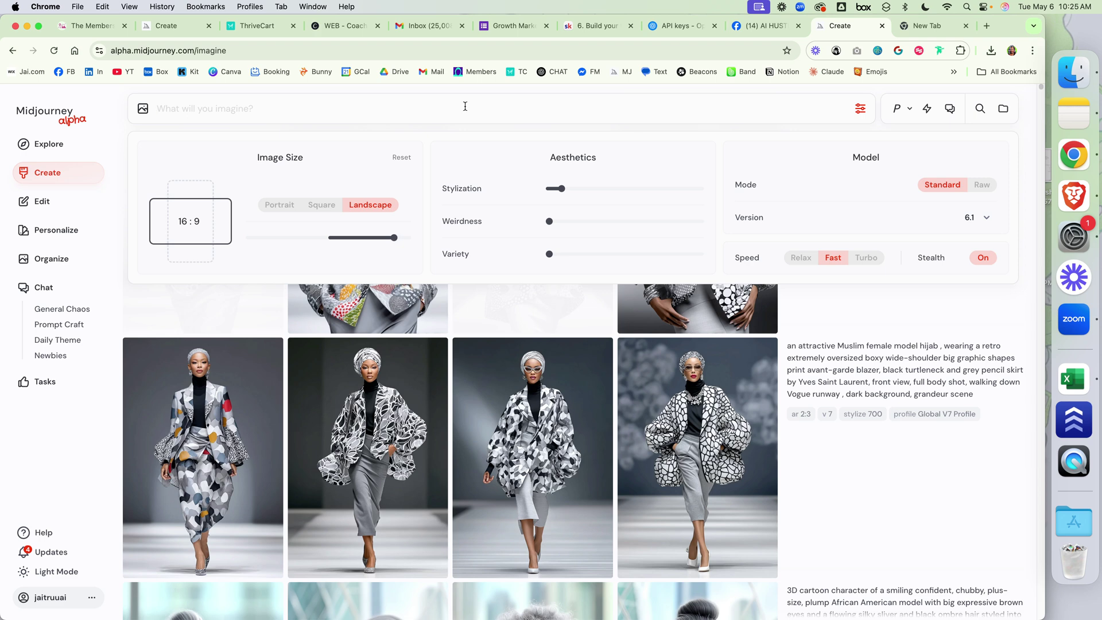
{"action": "left_click", "coordinate": [859, 108]}
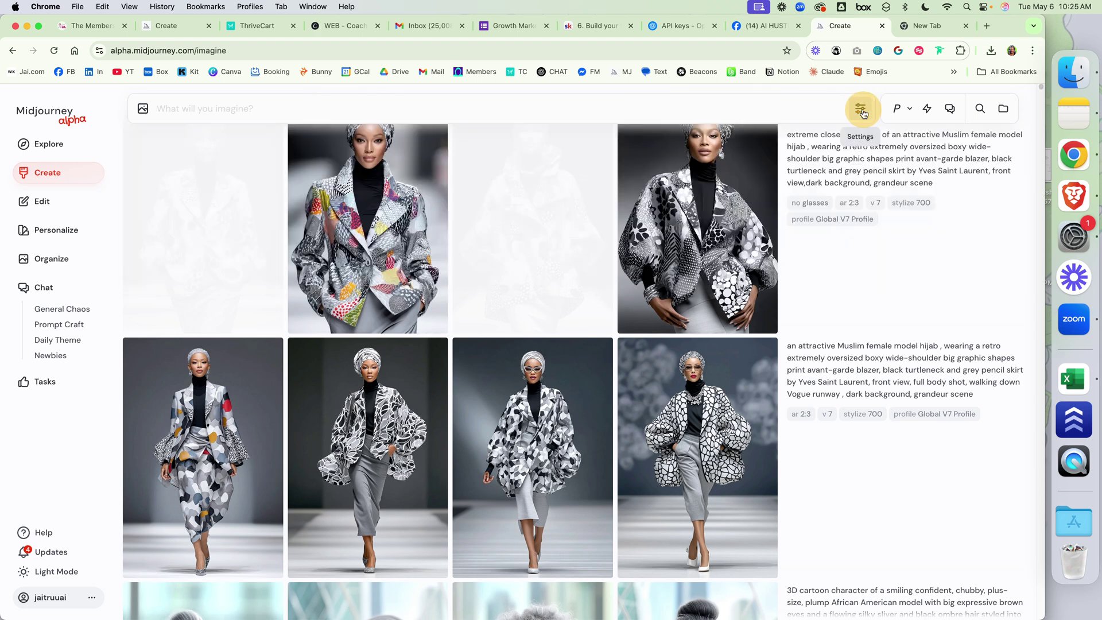
{"action": "left_click", "coordinate": [569, 106]}
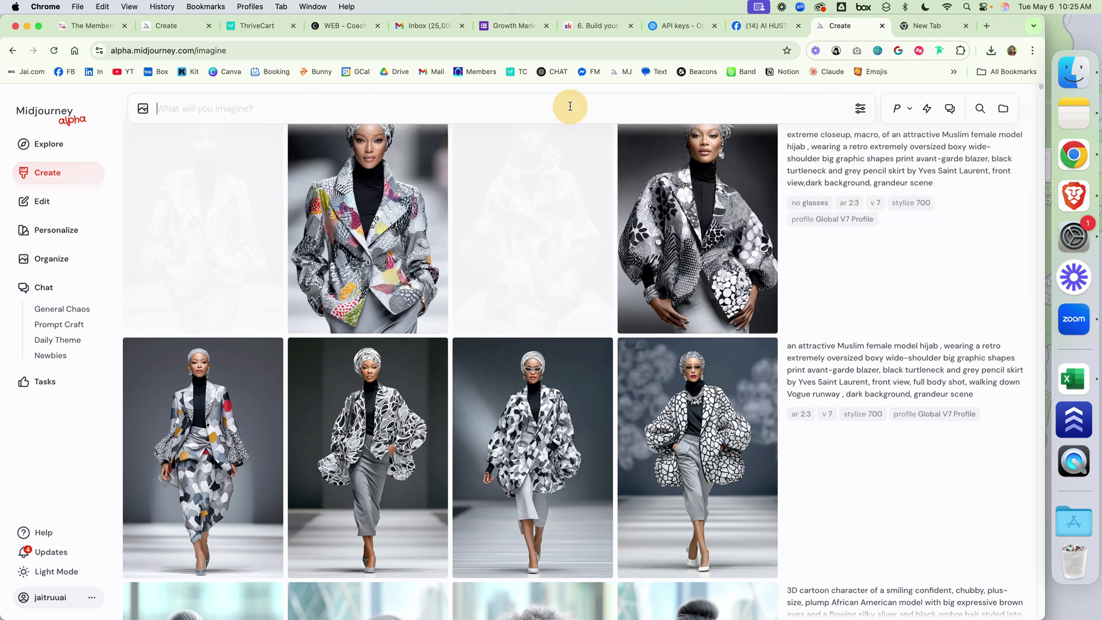
{"action": "left_click", "coordinate": [143, 109]}
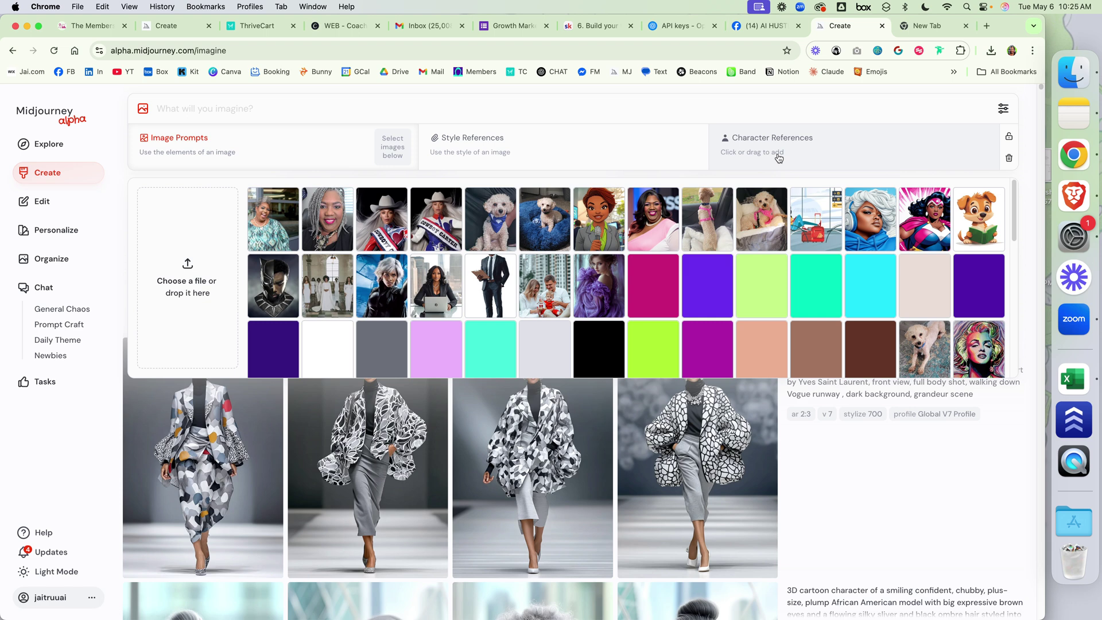
Step: Set the model version back to 7 in the generation settings
{"action": "left_click", "coordinate": [1002, 108]}
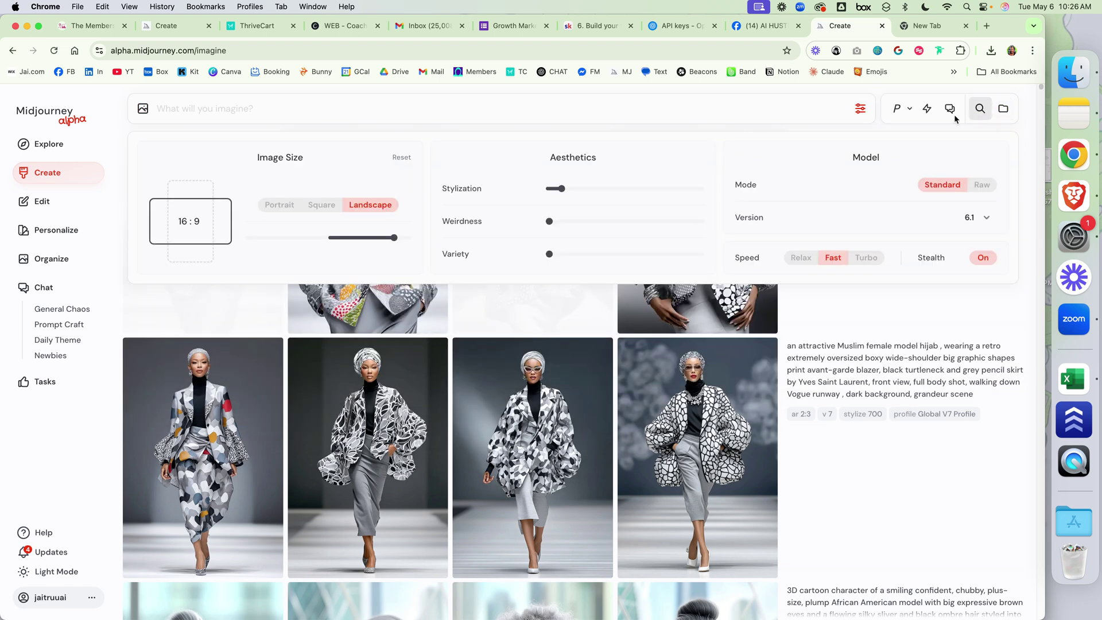
{"action": "left_click", "coordinate": [859, 109]}
{"action": "left_click", "coordinate": [858, 109]}
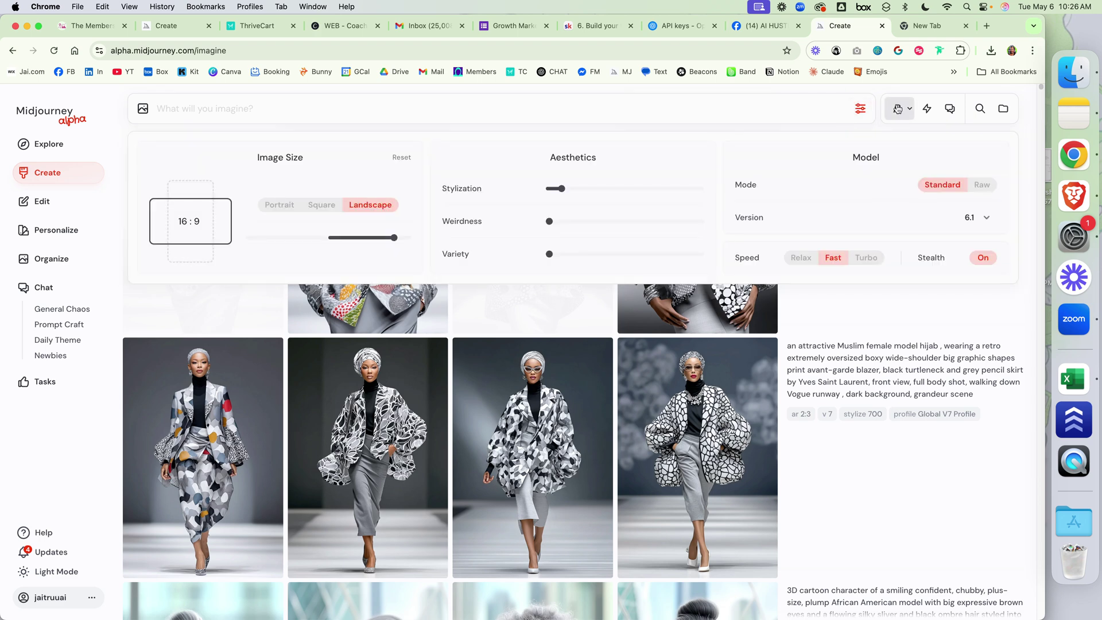
{"action": "left_click", "coordinate": [971, 219]}
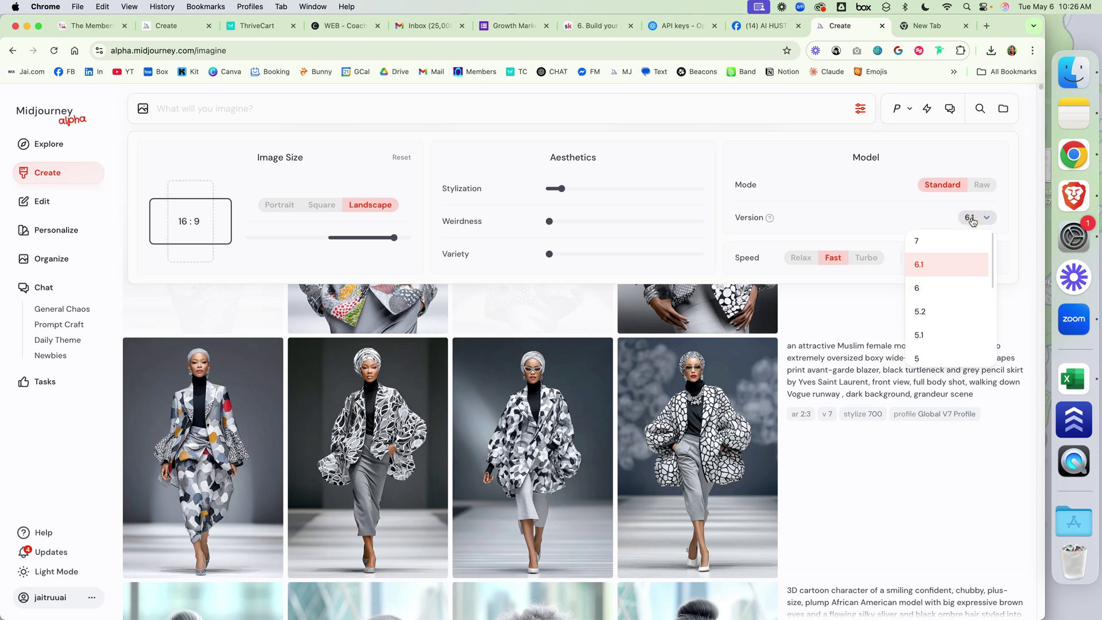
{"action": "left_click", "coordinate": [945, 239]}
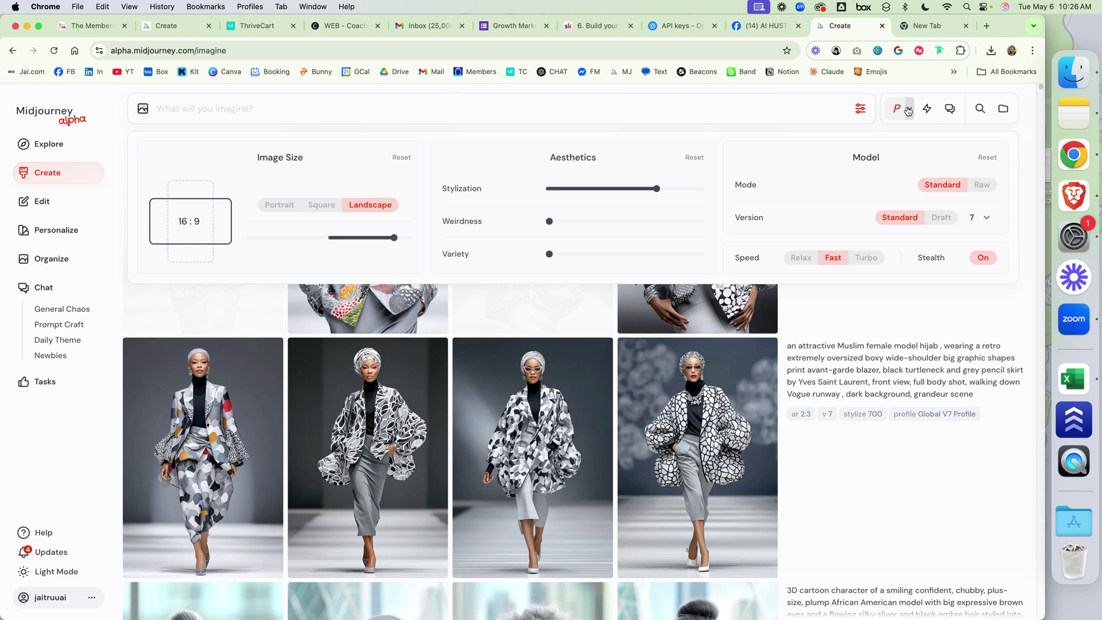
{"action": "left_click", "coordinate": [860, 109]}
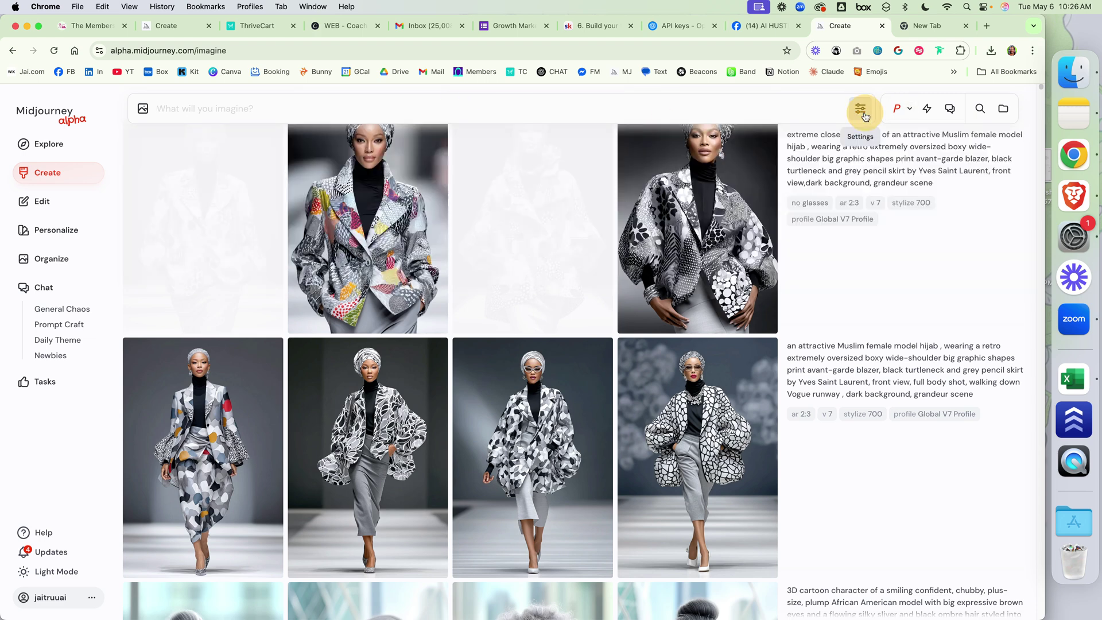
Step: Check the image reference types available for version 7, including Omni-Reference, and close the generation settings
{"action": "left_click", "coordinate": [143, 108]}
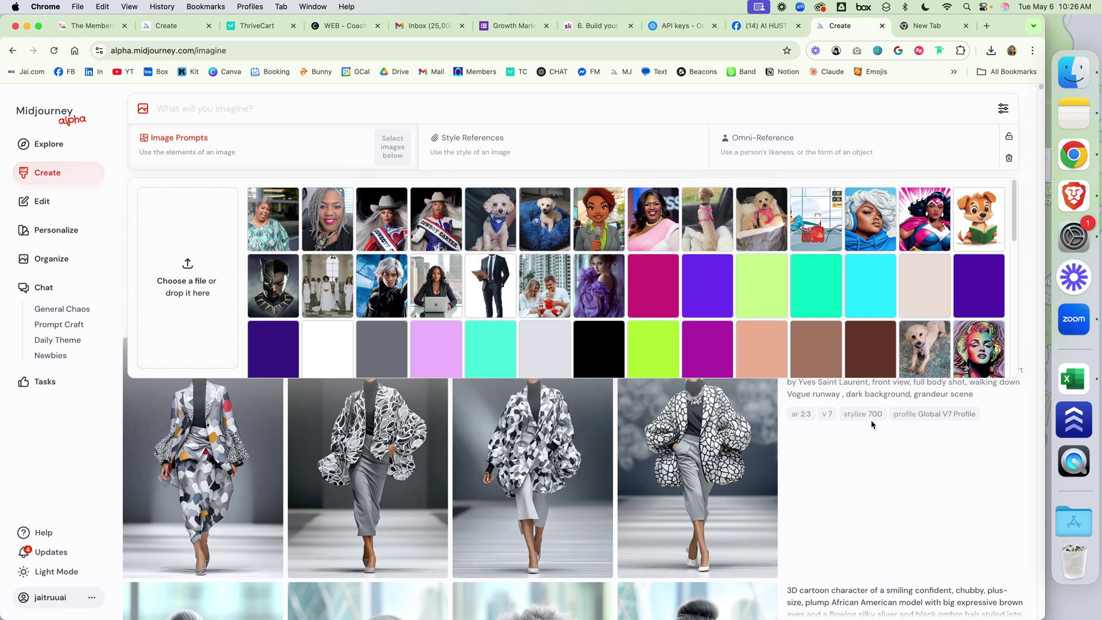
{"action": "left_click", "coordinate": [117, 105]}
{"action": "left_click", "coordinate": [177, 111]}
{"action": "left_click", "coordinate": [999, 110]}
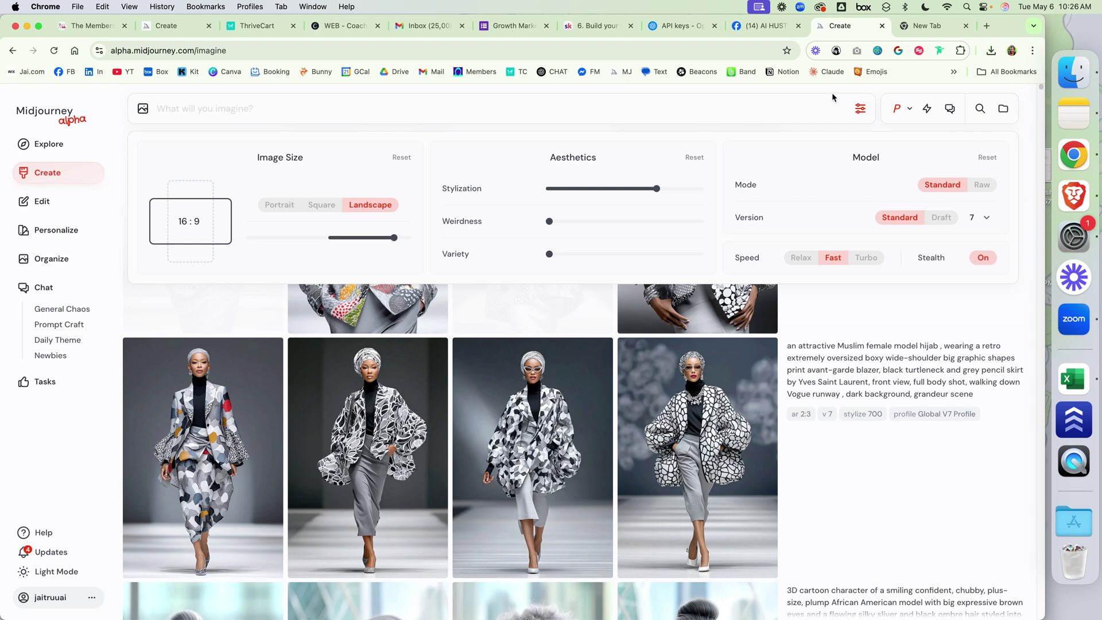
{"action": "left_click", "coordinate": [860, 109]}
Step: View the dark-background portrait from the "extreme closeup, macro" generation enlarged with its prompt, and return to the gallery
{"action": "mouse_move", "coordinate": [725, 312]}
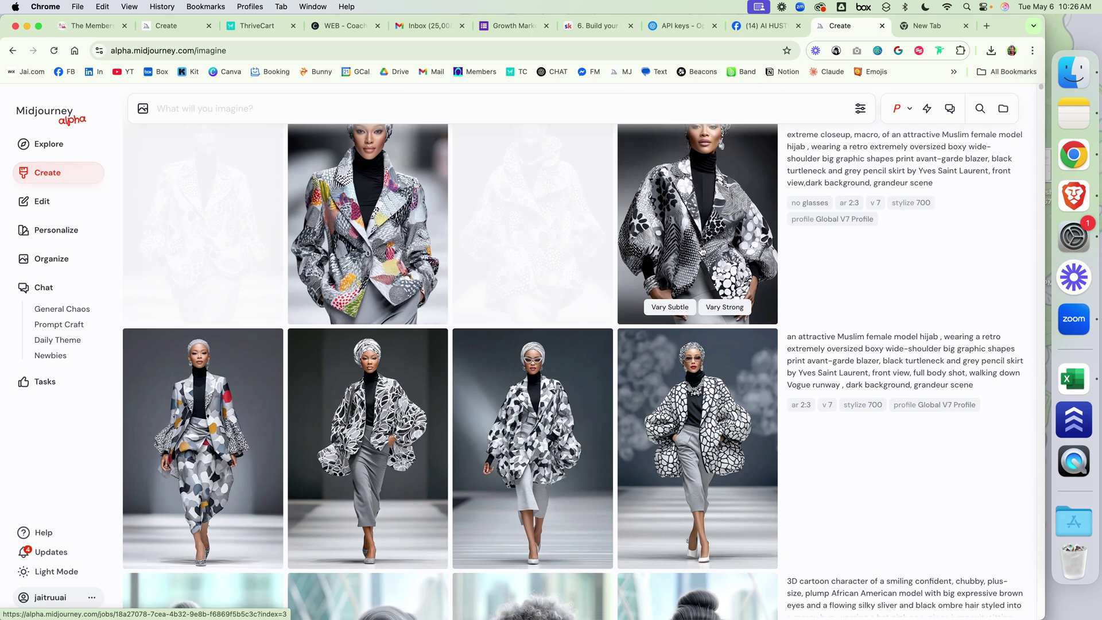
{"action": "scroll", "coordinate": [699, 254], "scroll_direction": "down", "scroll_amount": 3}
{"action": "scroll", "coordinate": [699, 255], "scroll_direction": "up", "scroll_amount": 10}
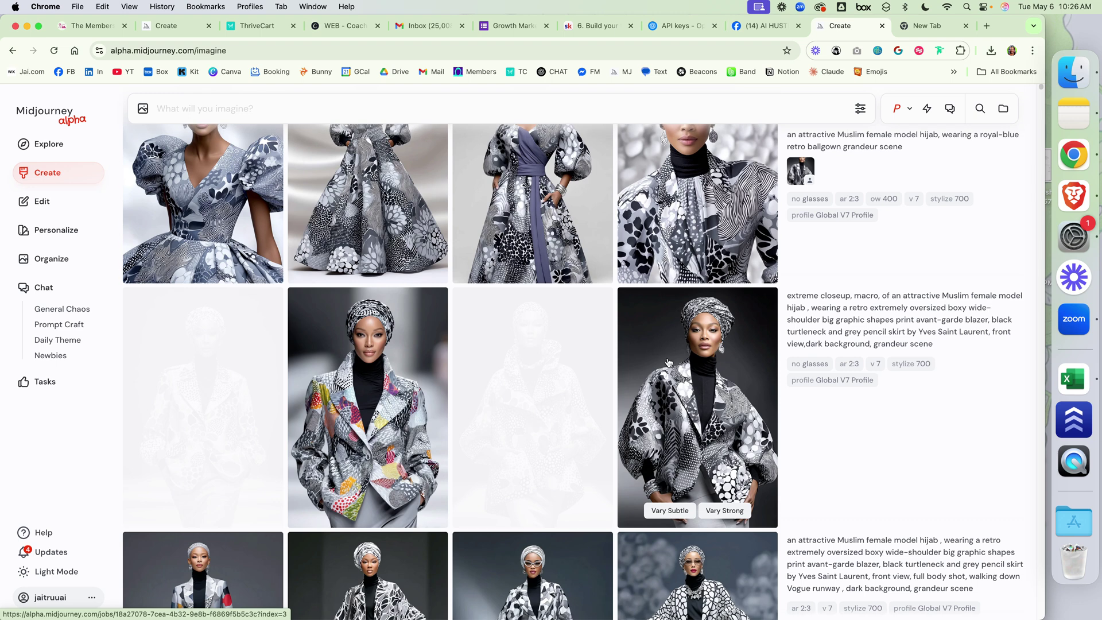
{"action": "left_click", "coordinate": [694, 378]}
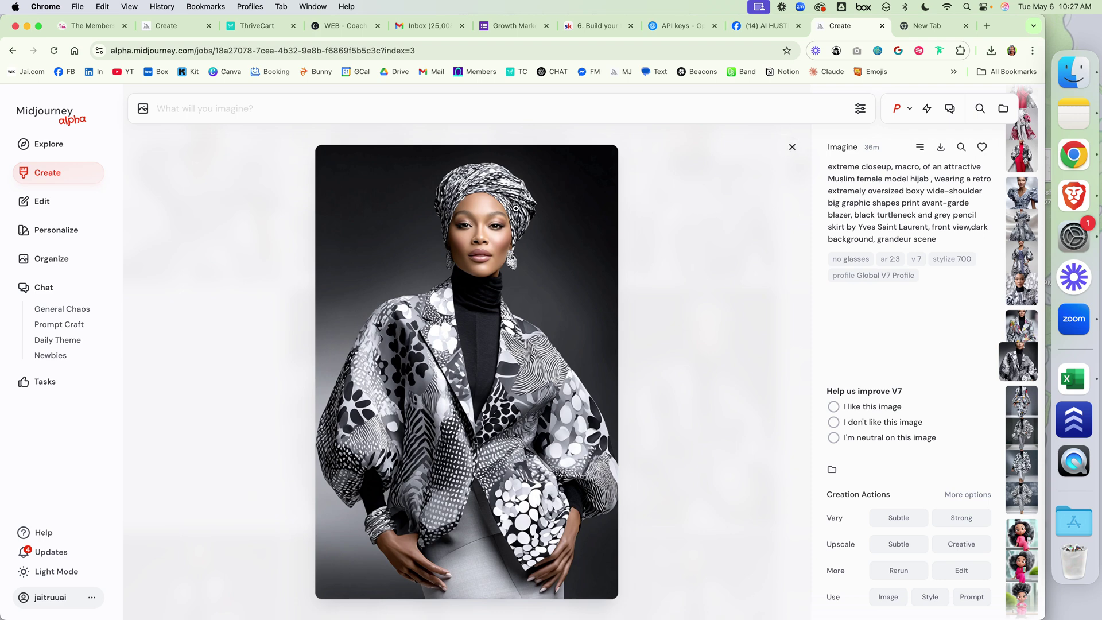
{"action": "left_click", "coordinate": [792, 147]}
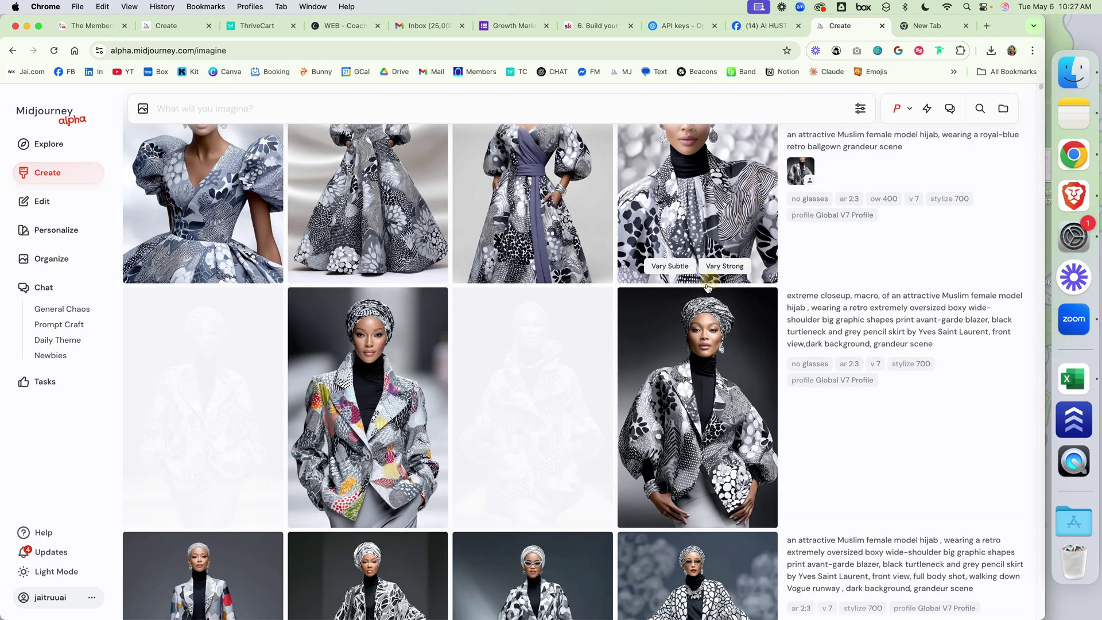
Step: View the enlarged images from the Vogue runway generation of the model in oversized patterned blazers, and return to the gallery
{"action": "scroll", "coordinate": [647, 383], "scroll_direction": "down", "scroll_amount": 4}
{"action": "left_click", "coordinate": [659, 361]}
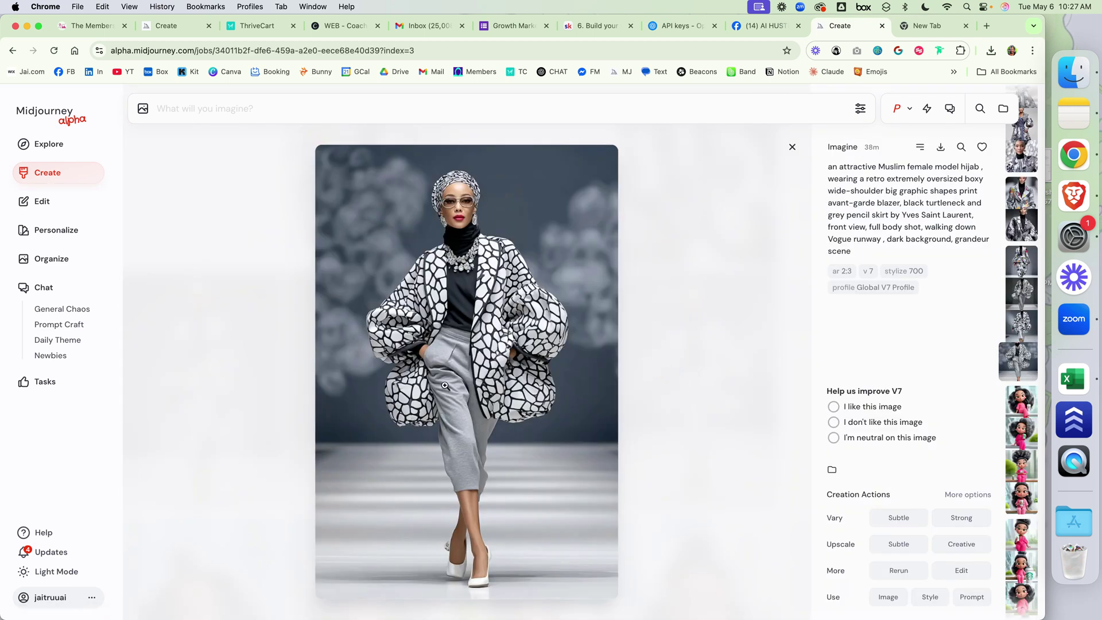
{"action": "scroll", "coordinate": [548, 356], "scroll_direction": "down", "scroll_amount": 3}
{"action": "scroll", "coordinate": [548, 357], "scroll_direction": "up", "scroll_amount": 3}
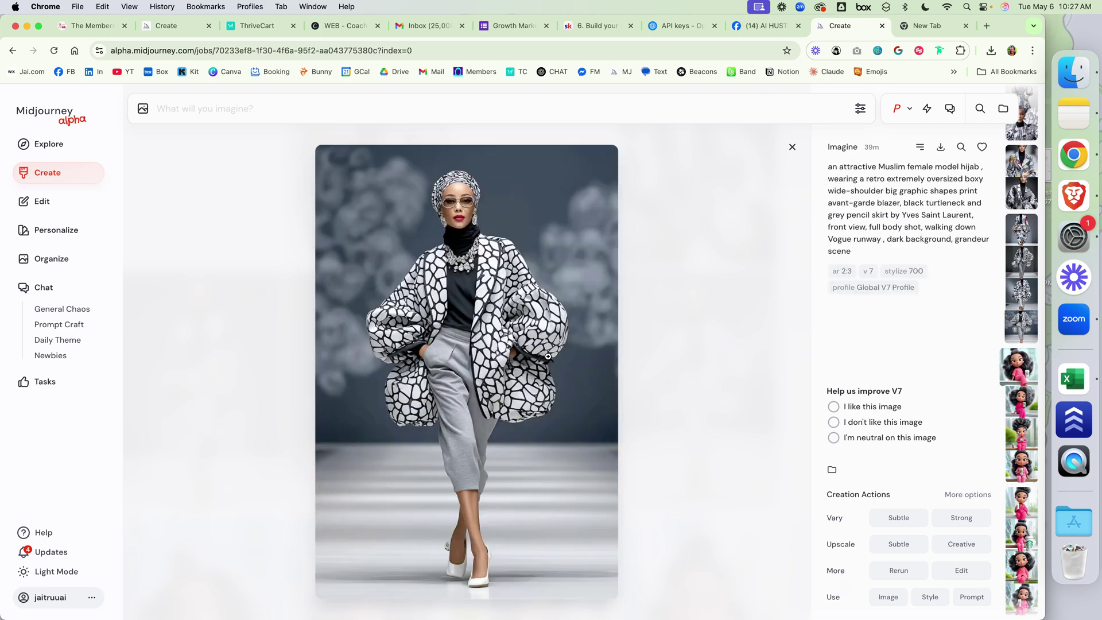
{"action": "scroll", "coordinate": [548, 356], "scroll_direction": "up", "scroll_amount": 2}
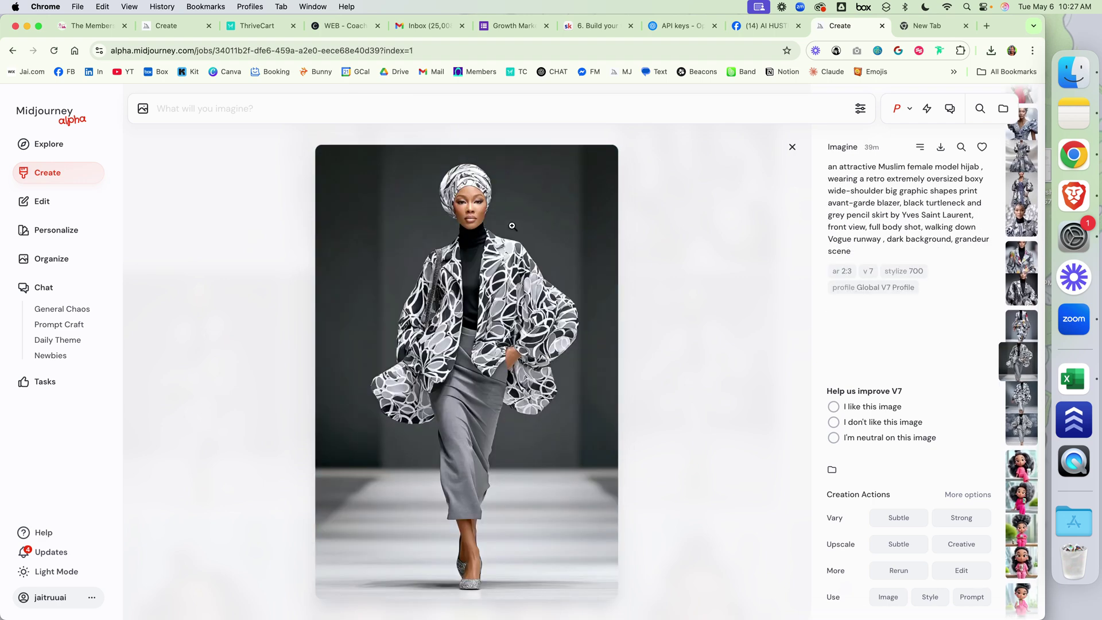
{"action": "left_click", "coordinate": [793, 148]}
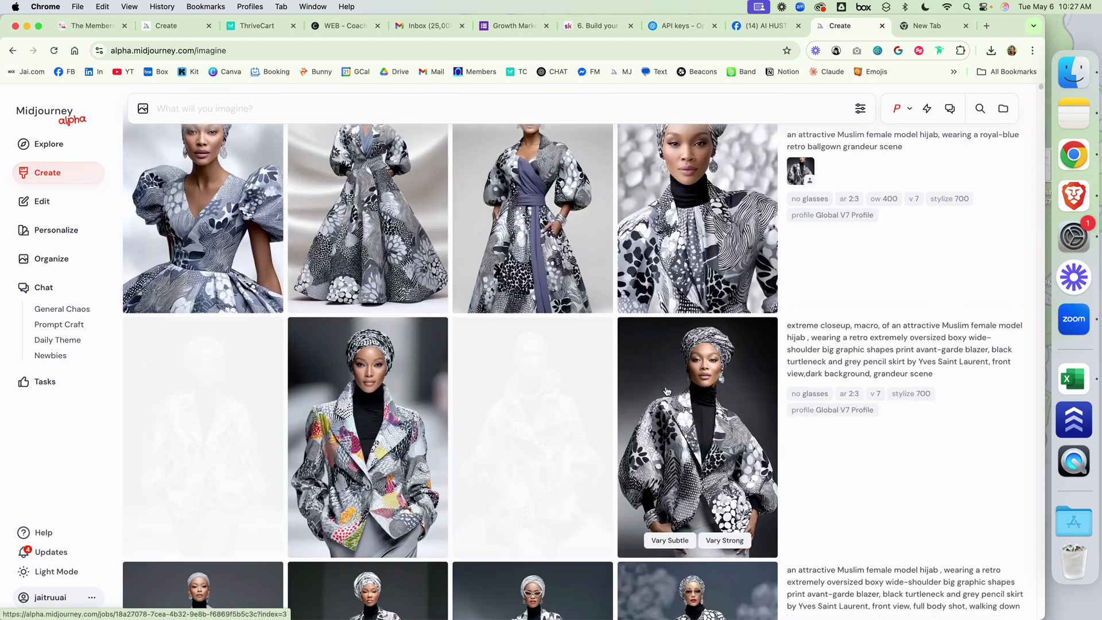
Step: Examine the model's face and patterned blazer in the dark-background closeup portrait once more
{"action": "left_click", "coordinate": [693, 417]}
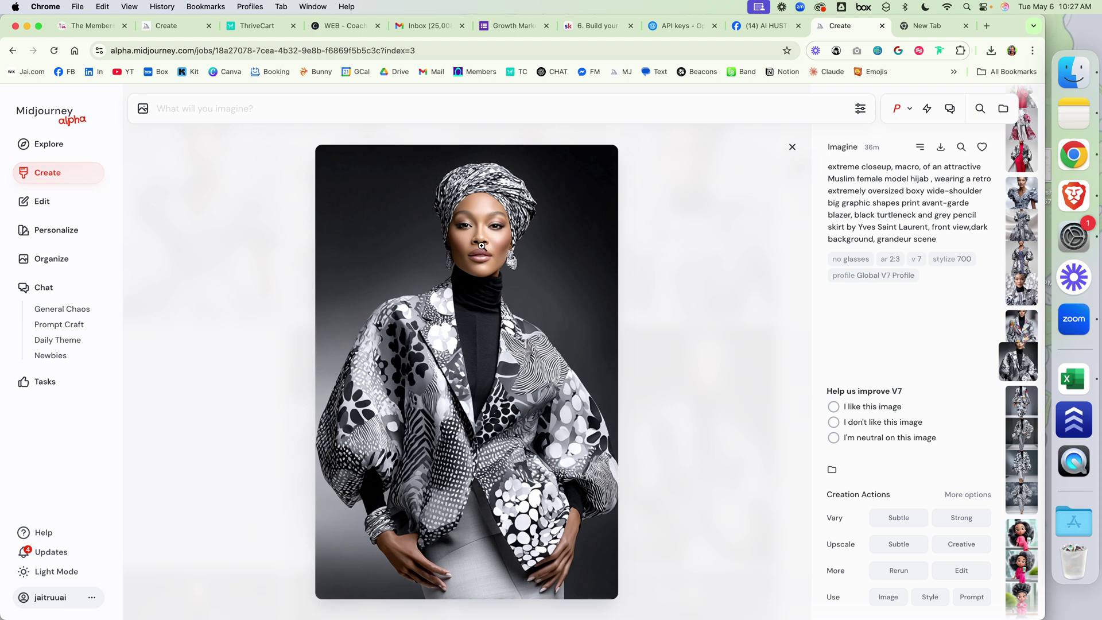
{"action": "left_click", "coordinate": [791, 147]}
{"action": "scroll", "coordinate": [569, 288], "scroll_direction": "up", "scroll_amount": 2}
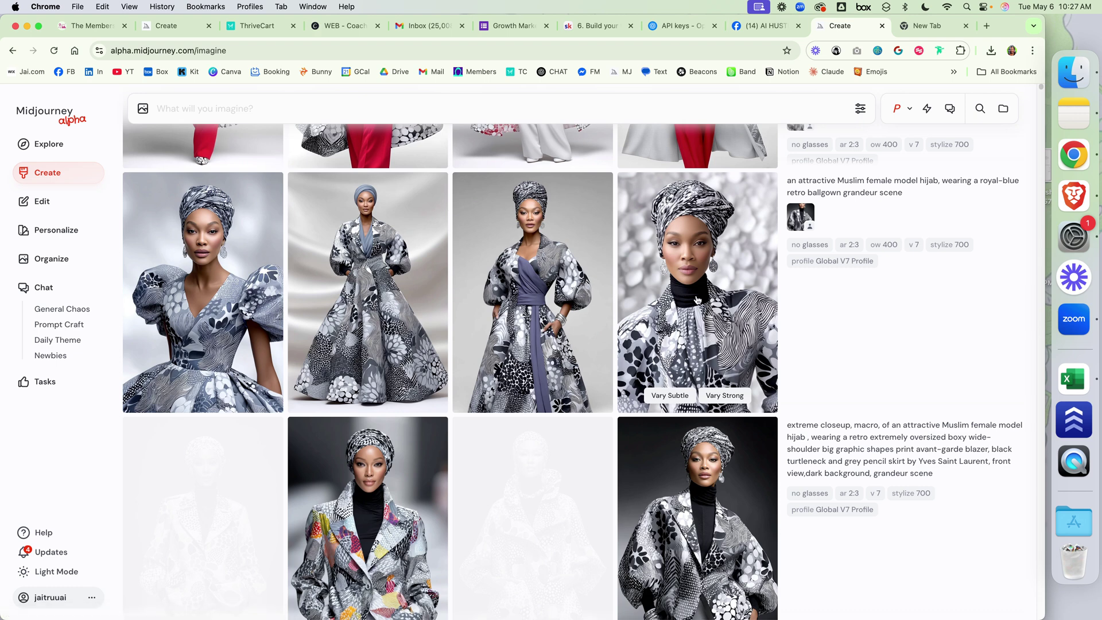
Step: Open the dark-background patterned-blazer portrait in a new browser tab, and return to the Create gallery
{"action": "left_click", "coordinate": [713, 467]}
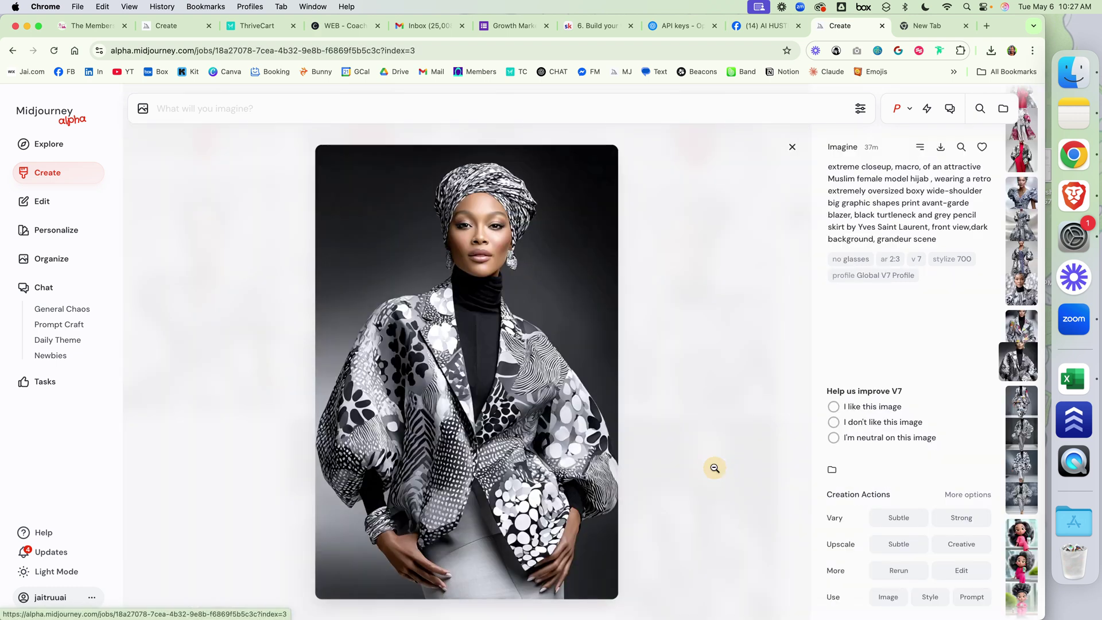
{"action": "right_click", "coordinate": [528, 344]}
{"action": "left_click", "coordinate": [567, 354]}
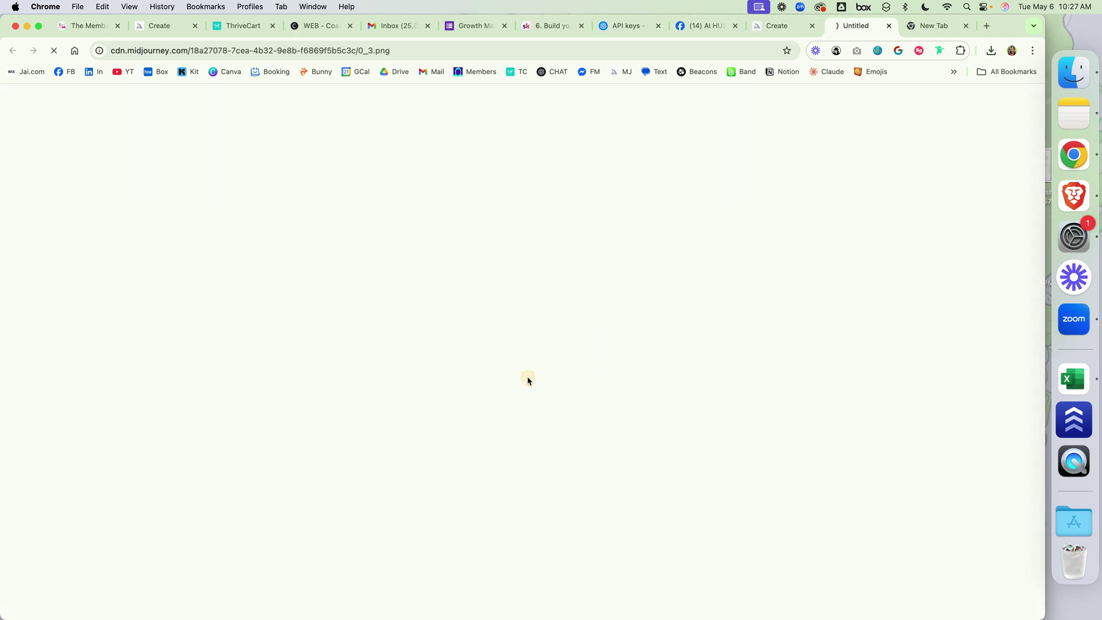
{"action": "left_click", "coordinate": [780, 25]}
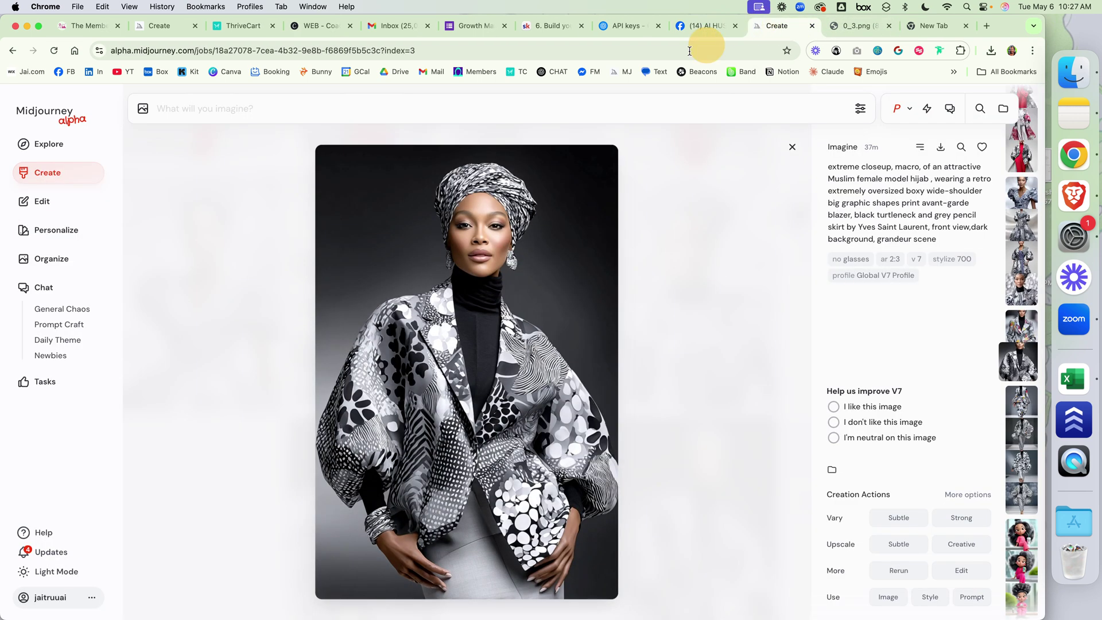
{"action": "left_click", "coordinate": [798, 150]}
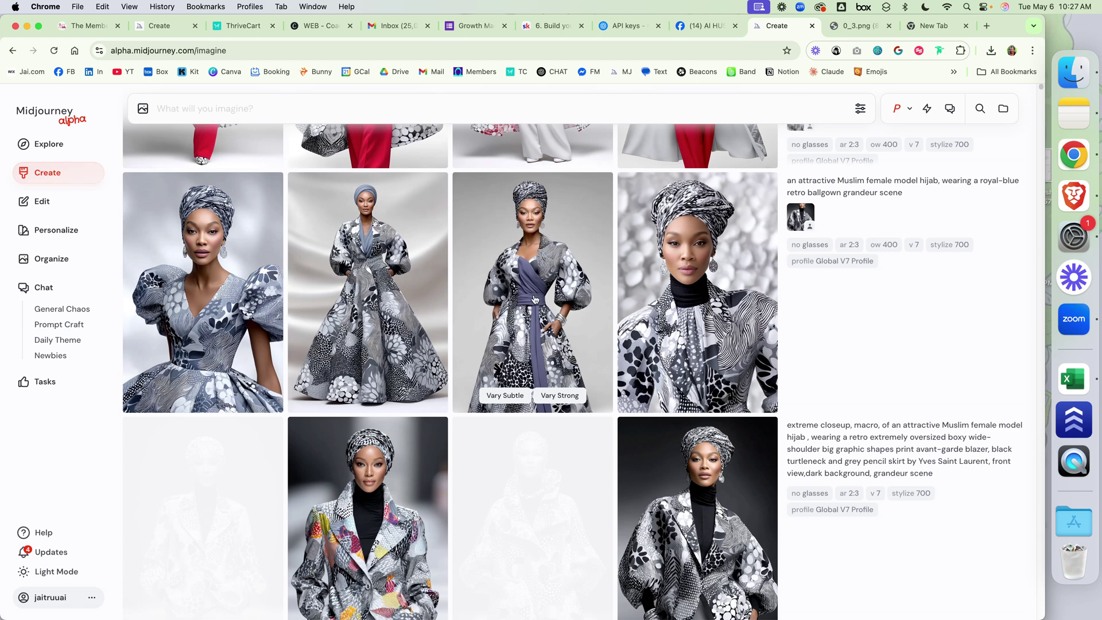
Step: View the fourth image of the royal-blue retro ballgown generation enlarged with its prompt and reference image
{"action": "scroll", "coordinate": [501, 263], "scroll_direction": "up", "scroll_amount": 1}
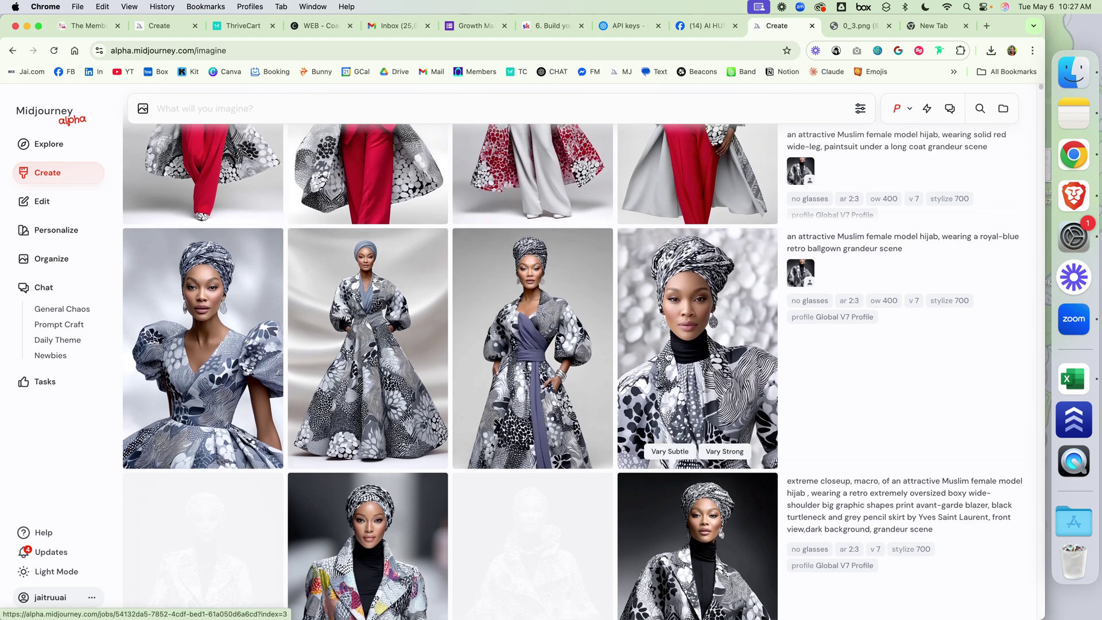
{"action": "left_click", "coordinate": [670, 351]}
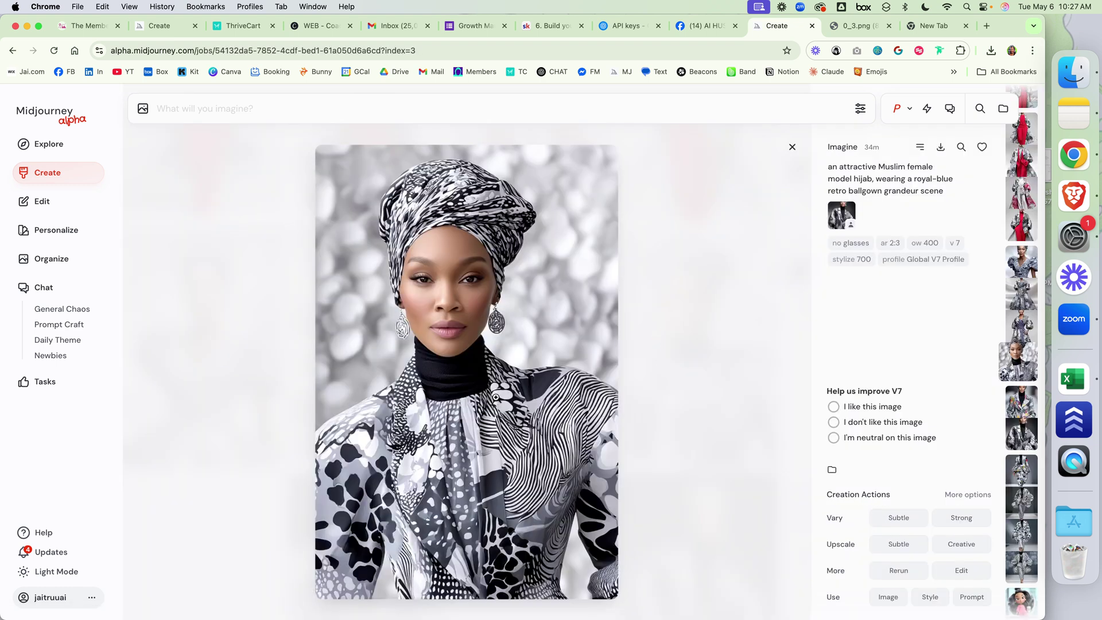
Step: View the first royal-blue ballgown image at full size, and compare it with the dark-background patterned-blazer source portrait
{"action": "scroll", "coordinate": [495, 397], "scroll_direction": "up", "scroll_amount": 1}
{"action": "scroll", "coordinate": [497, 319], "scroll_direction": "up", "scroll_amount": 2}
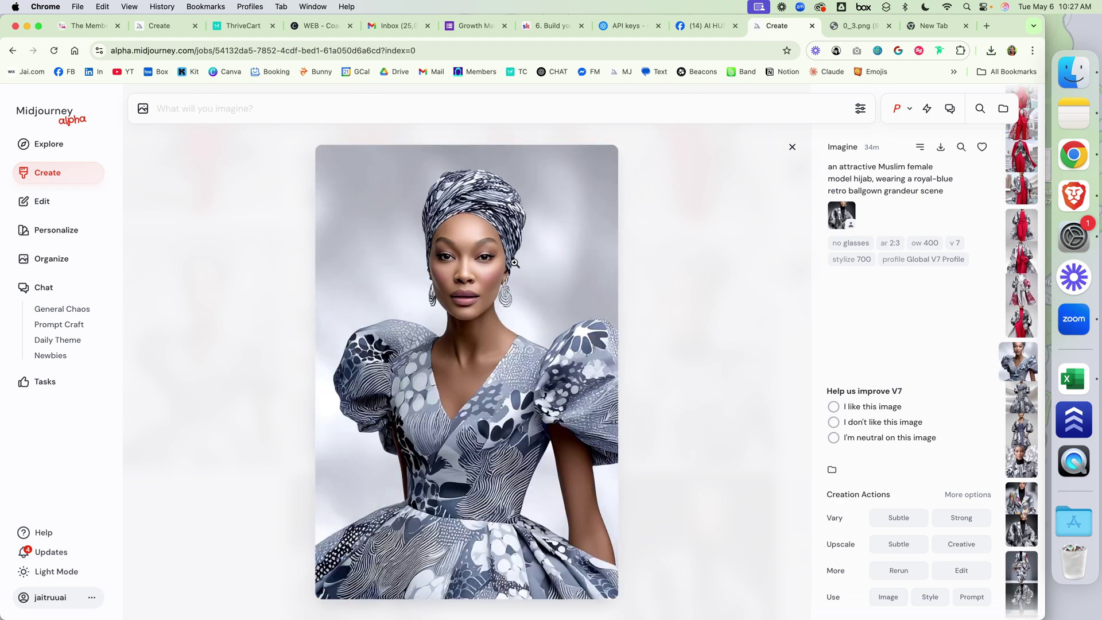
{"action": "left_click", "coordinate": [514, 262]}
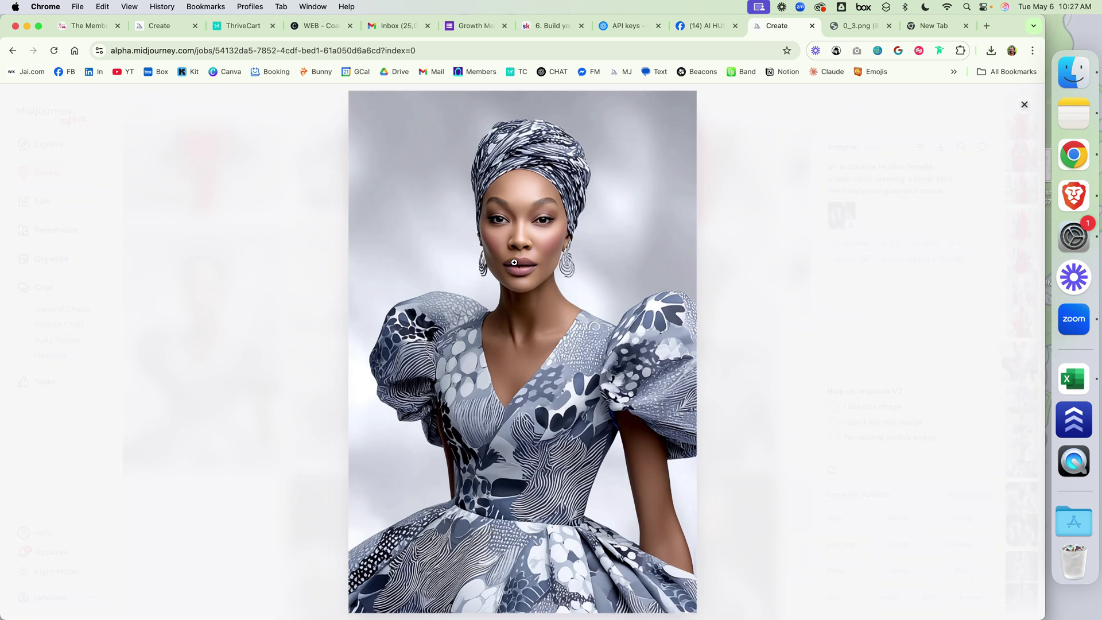
{"action": "left_click", "coordinate": [723, 374]}
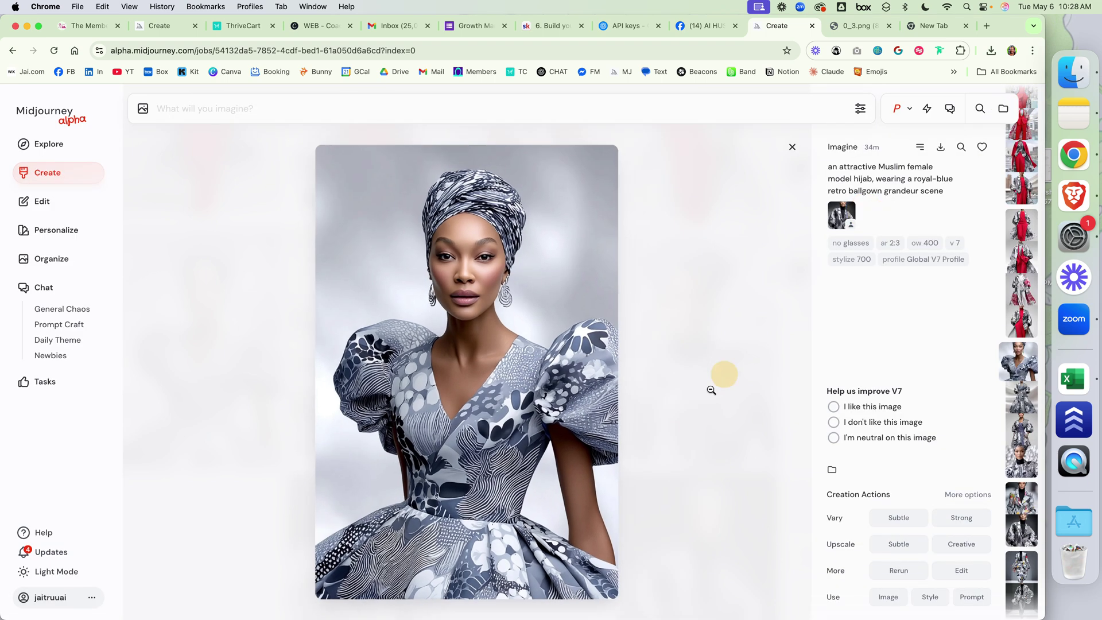
{"action": "left_click", "coordinate": [792, 147]}
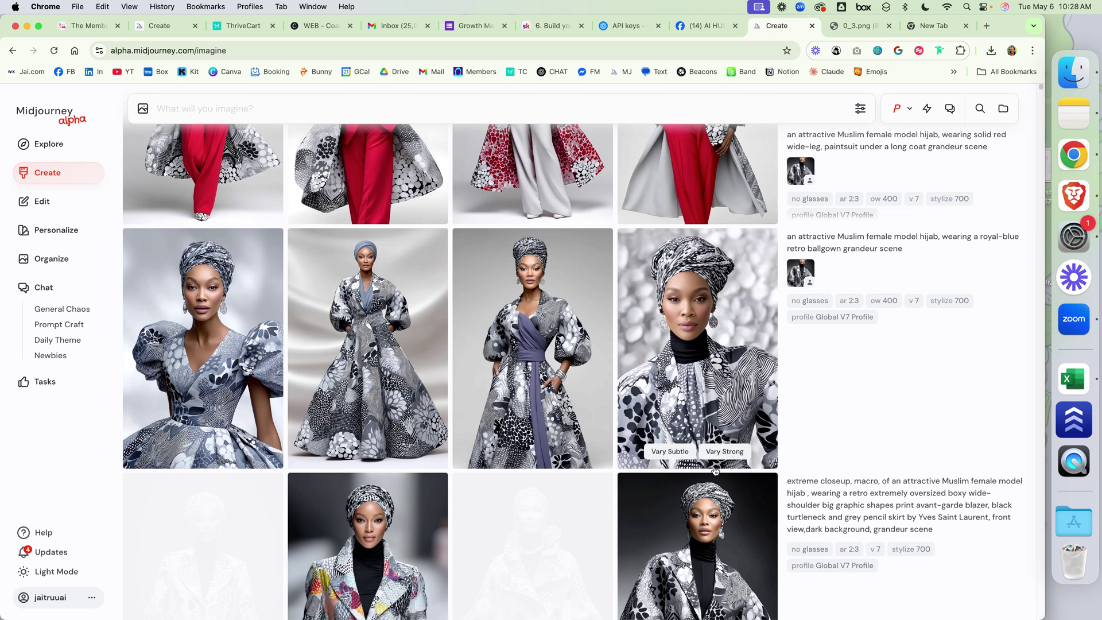
{"action": "left_click", "coordinate": [713, 566]}
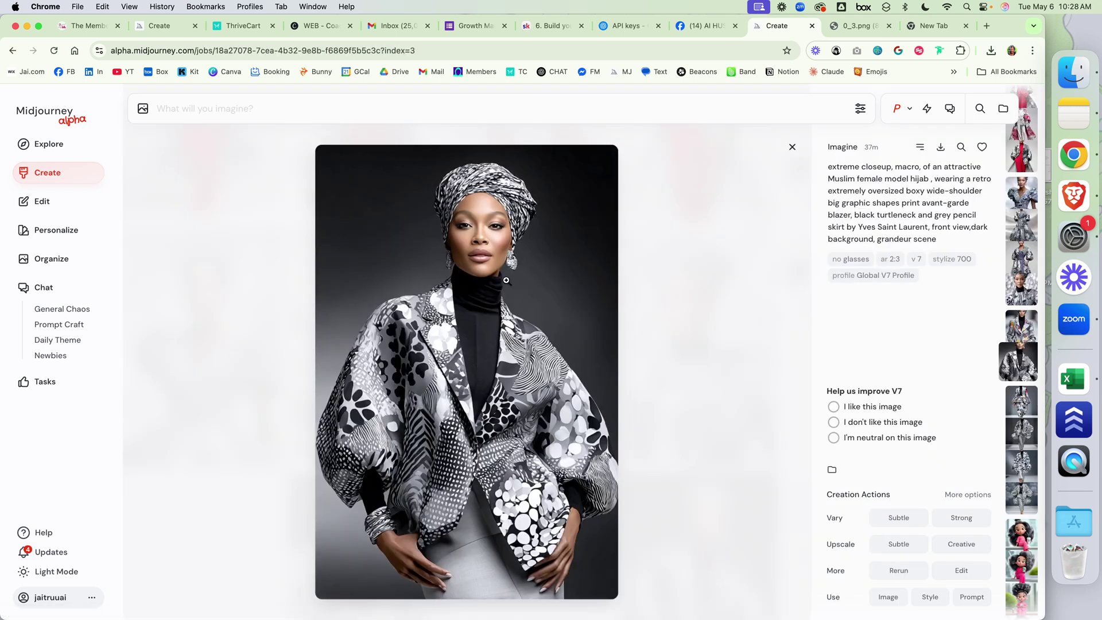
{"action": "left_click", "coordinate": [792, 147]}
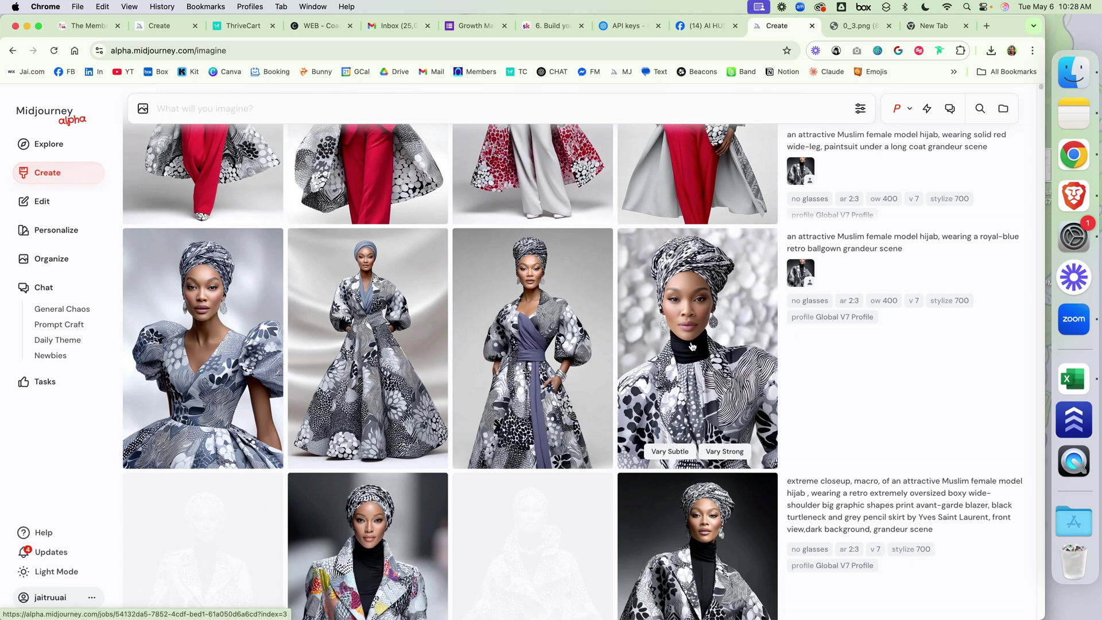
Step: Compare the four enlarged images of the solid-red pantsuit grandeur-scene generation back and forth, and return to the gallery
{"action": "scroll", "coordinate": [692, 346], "scroll_direction": "up", "scroll_amount": 5}
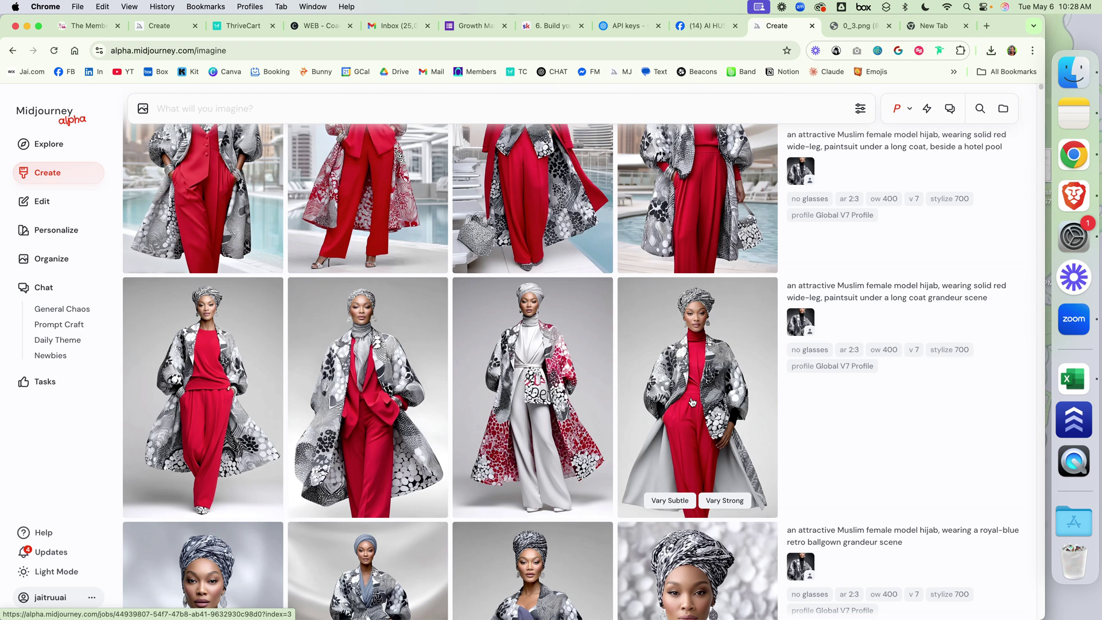
{"action": "left_click", "coordinate": [699, 348]}
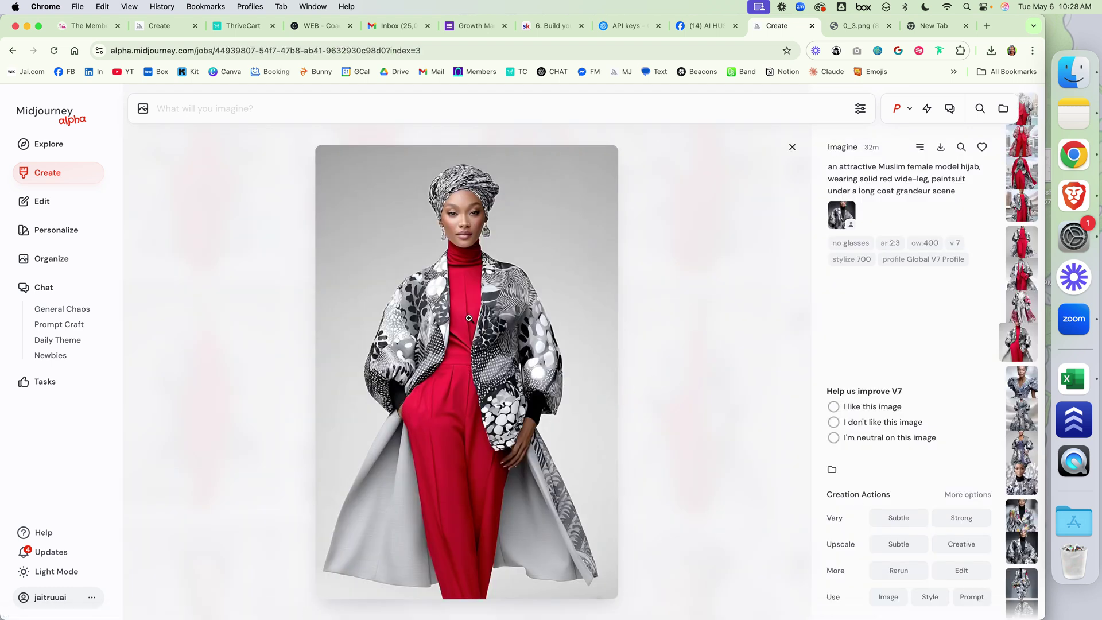
{"action": "key", "text": "Left"}
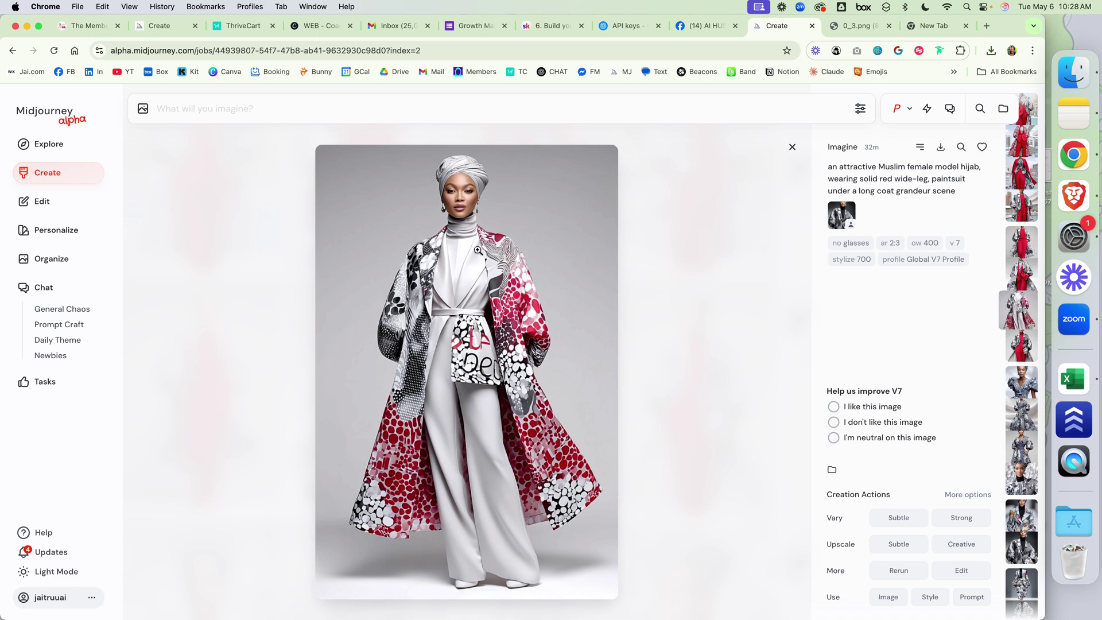
{"action": "key", "text": "Up"}
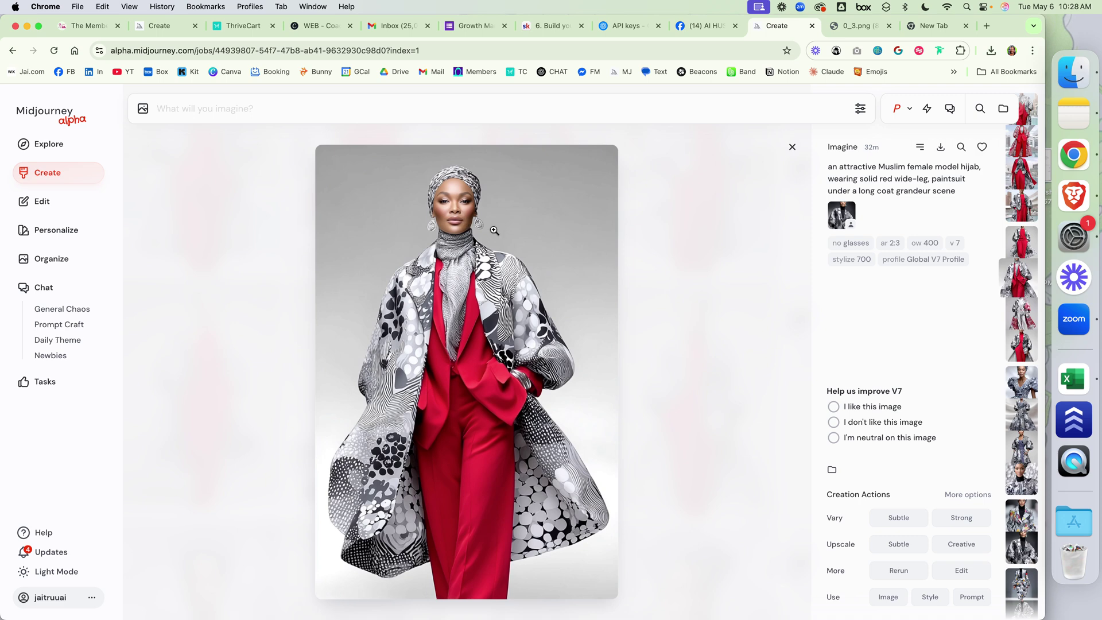
{"action": "key", "text": "Up"}
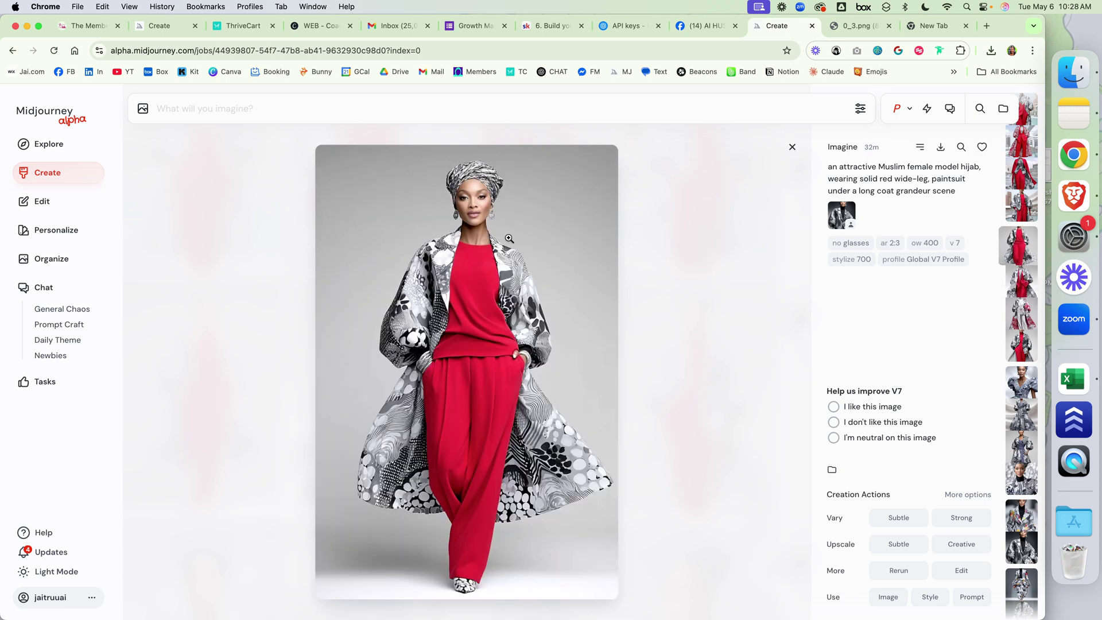
{"action": "key", "text": "Down"}
{"action": "key", "text": "Down"}
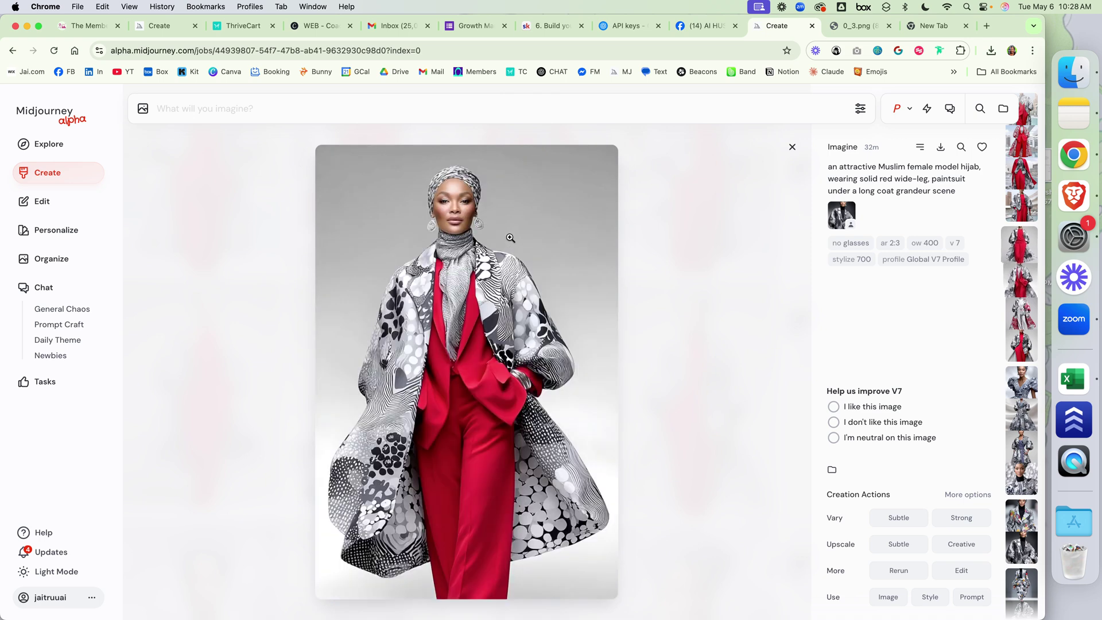
{"action": "key", "text": "Down"}
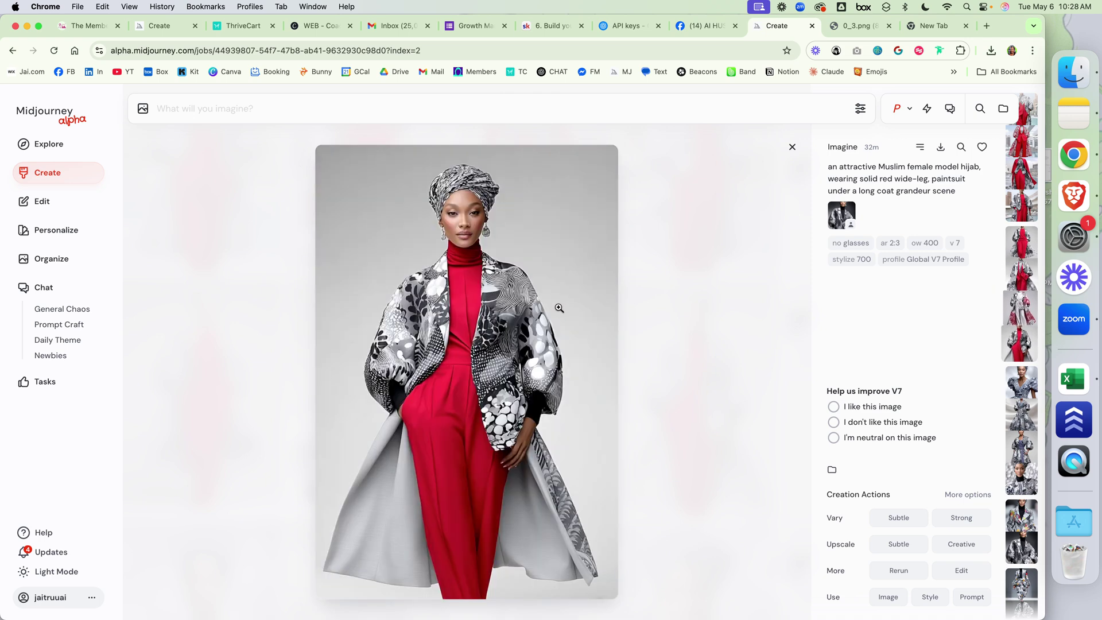
{"action": "key", "text": "Down"}
{"action": "key", "text": "Up"}
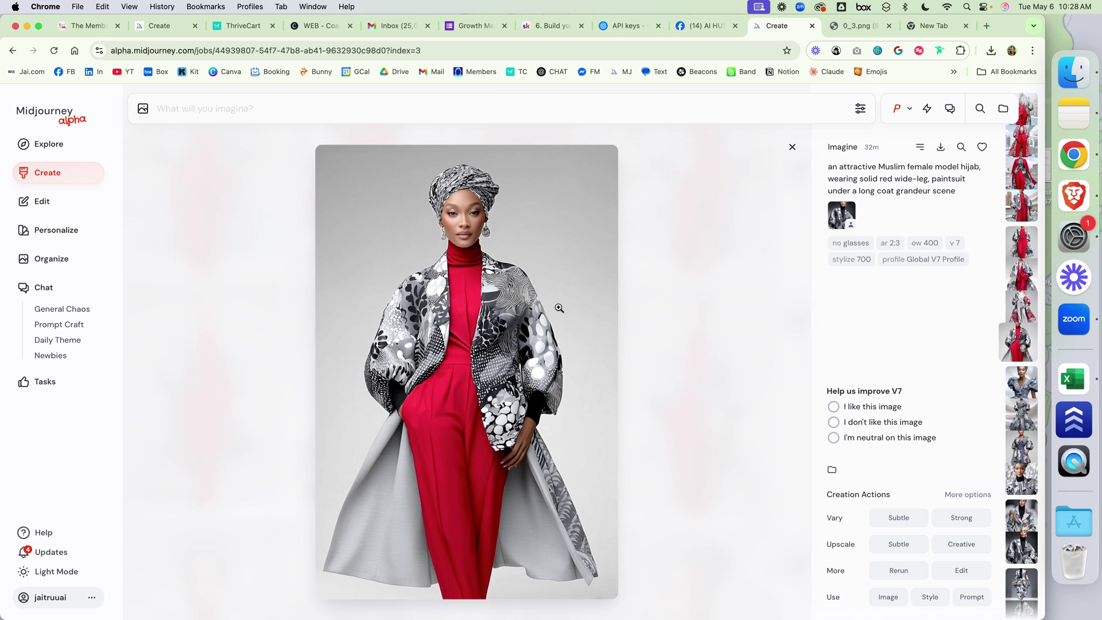
{"action": "key", "text": "Down"}
{"action": "key", "text": "Up"}
{"action": "key", "text": "Down"}
{"action": "key", "text": "Up"}
{"action": "left_click", "coordinate": [792, 146]}
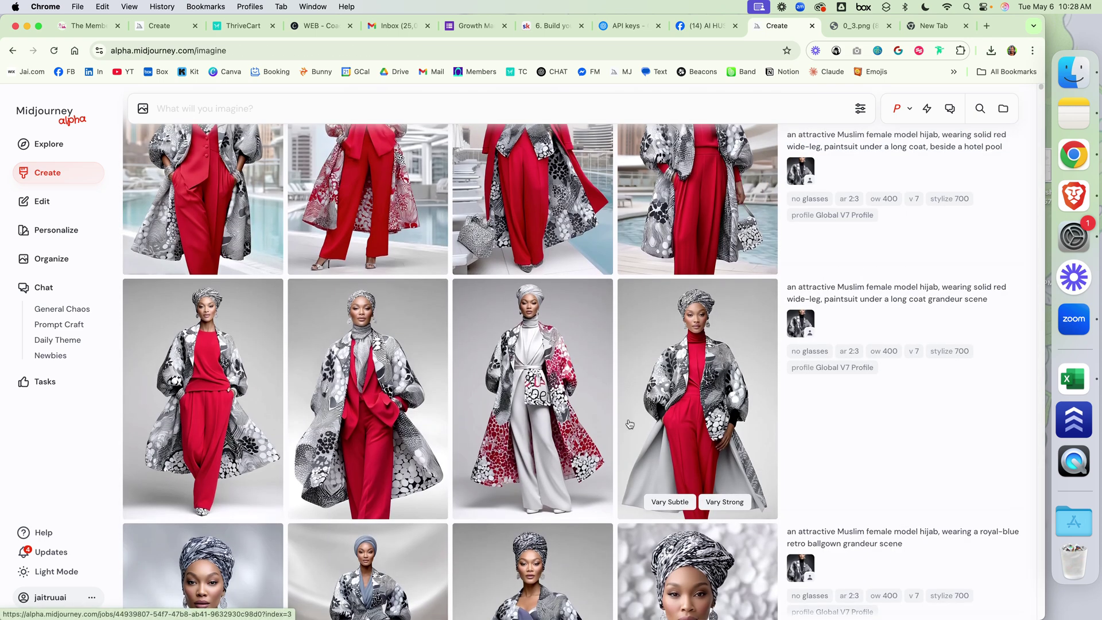
Step: Compare the enlarged images of the red pantsuit hotel-pool generation with those of the grandeur-scene generation, and return to the gallery
{"action": "scroll", "coordinate": [631, 423], "scroll_direction": "up", "scroll_amount": 1}
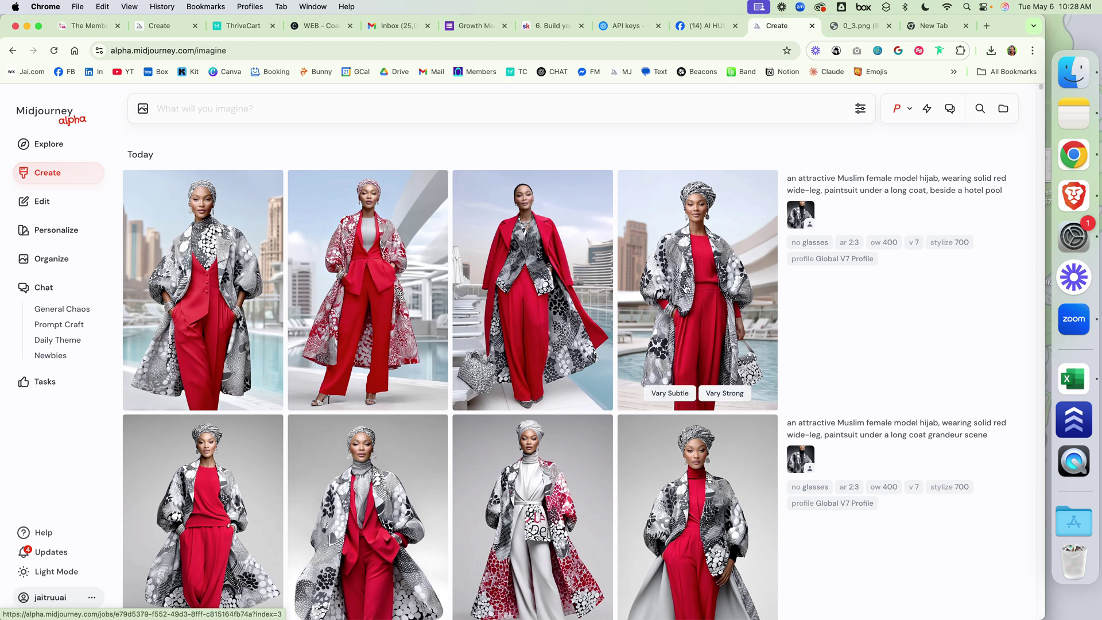
{"action": "left_click", "coordinate": [658, 329]}
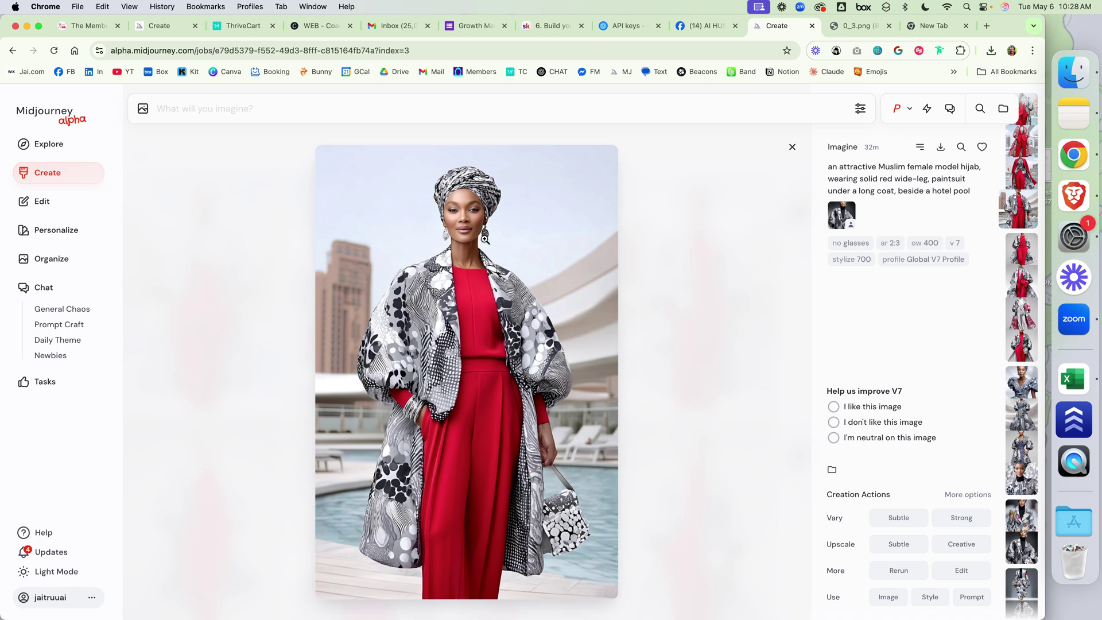
{"action": "key", "text": "Right"}
{"action": "key", "text": "Left"}
{"action": "key", "text": "Left"}
{"action": "key", "text": "Left"}
{"action": "key", "text": "Left"}
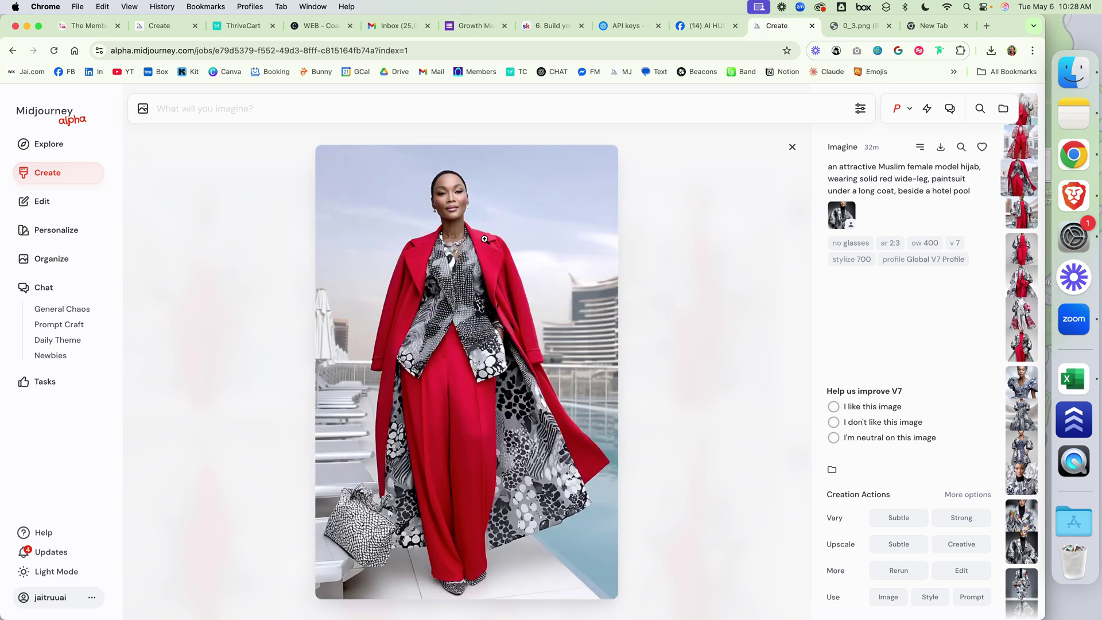
{"action": "key", "text": "Right"}
{"action": "key", "text": "Right"}
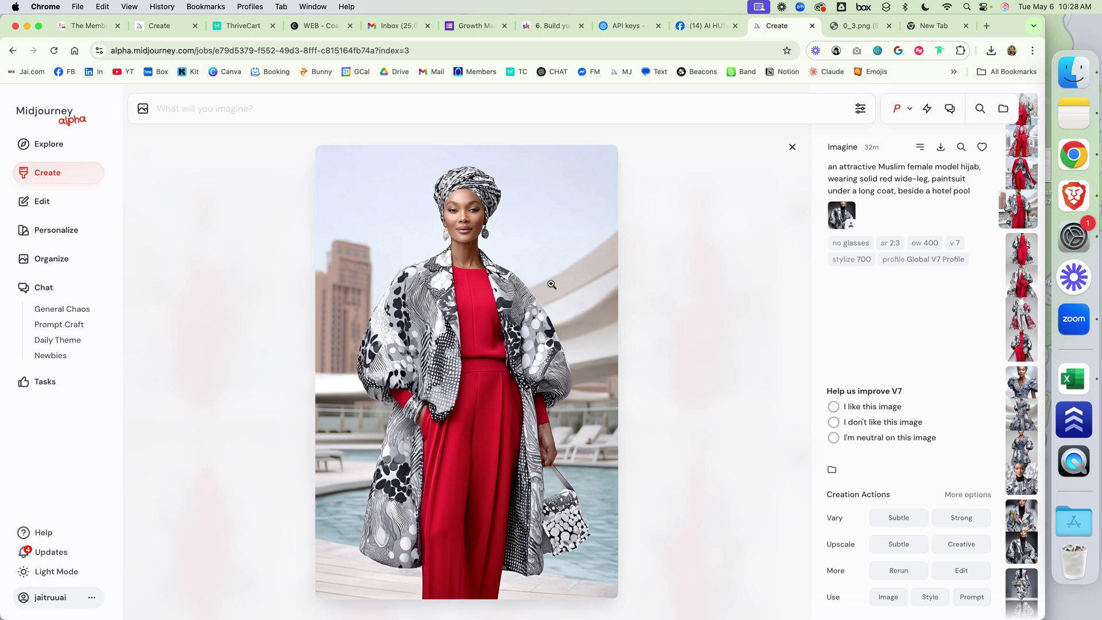
{"action": "key", "text": "Right"}
{"action": "key", "text": "Right"}
{"action": "key", "text": "Right"}
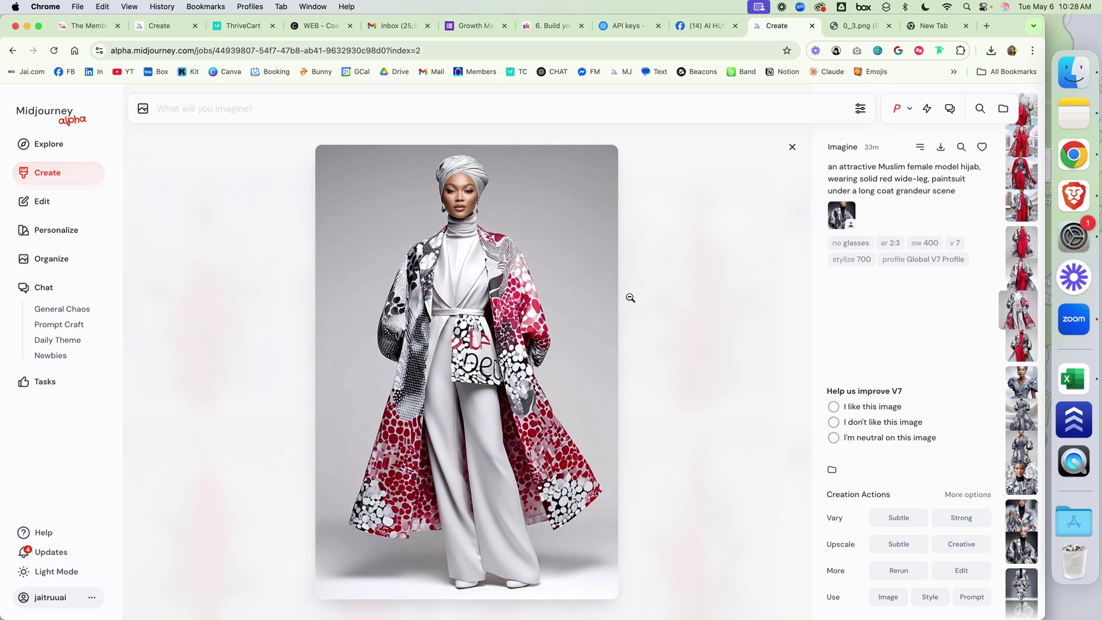
{"action": "left_click", "coordinate": [792, 147]}
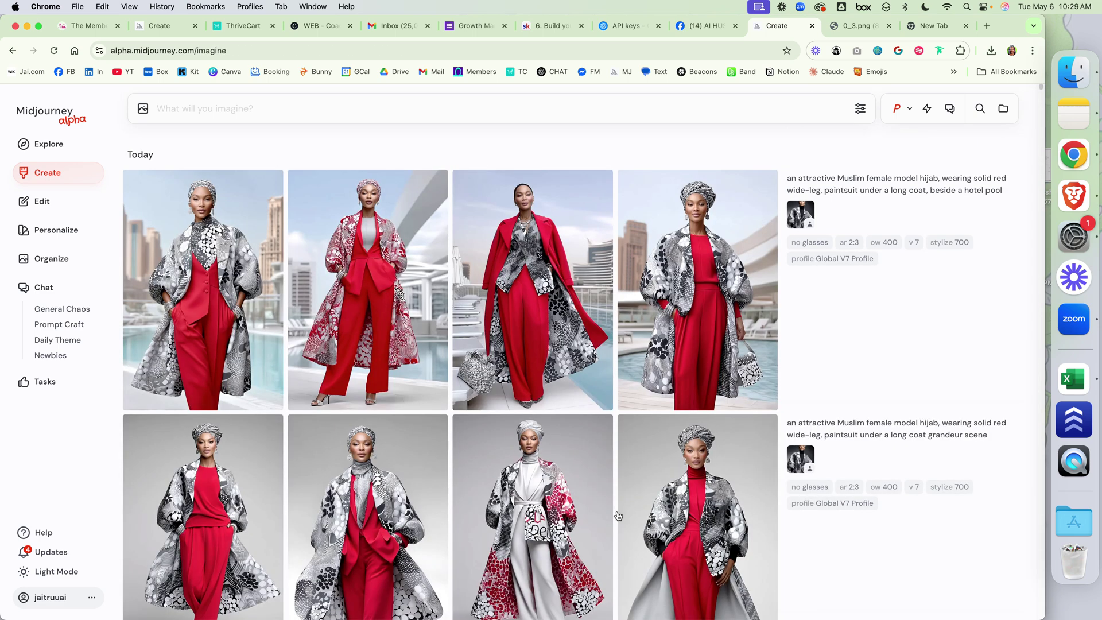
{"action": "mouse_move", "coordinate": [644, 390]}
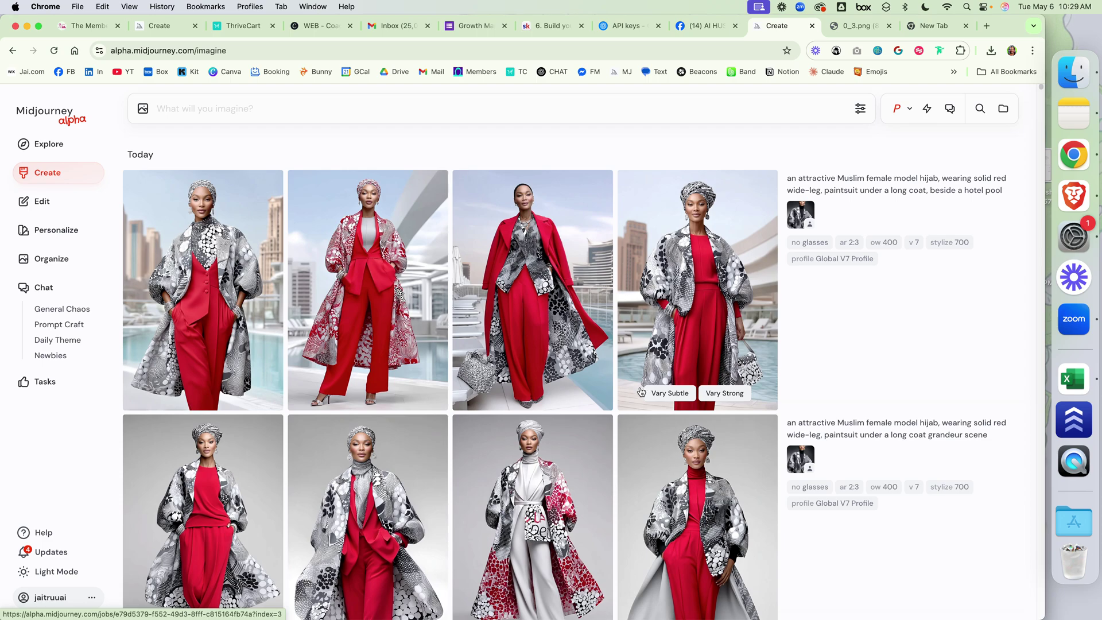
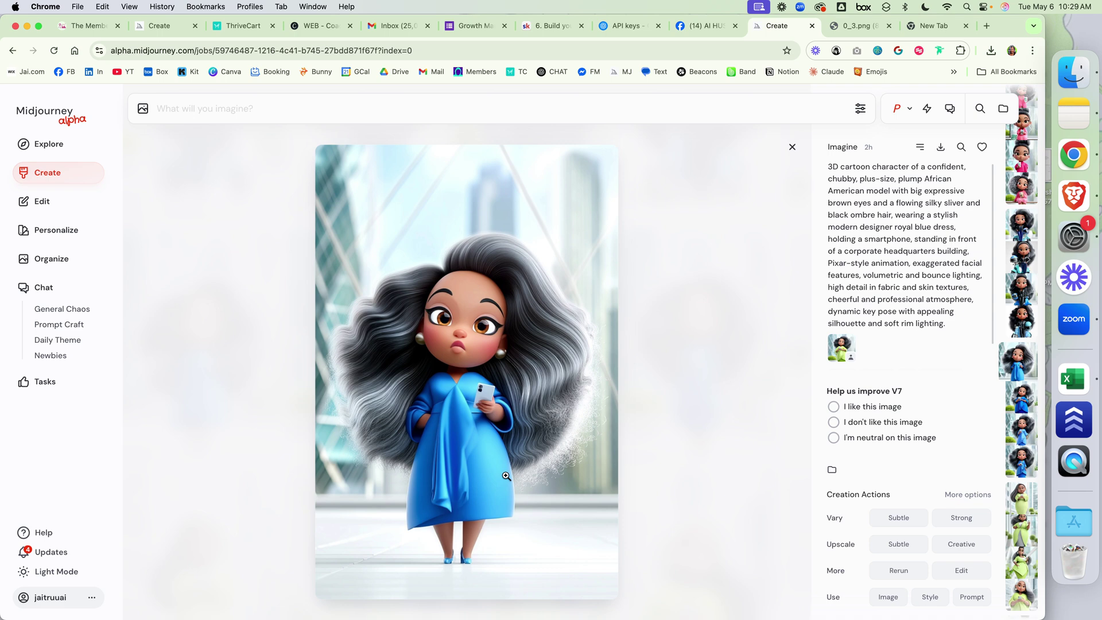
Step: Leave the royal-blue dress image, and view the lime-green dress cartoon character with big flowing hair enlarged with its prompt
{"action": "left_click", "coordinate": [791, 148]}
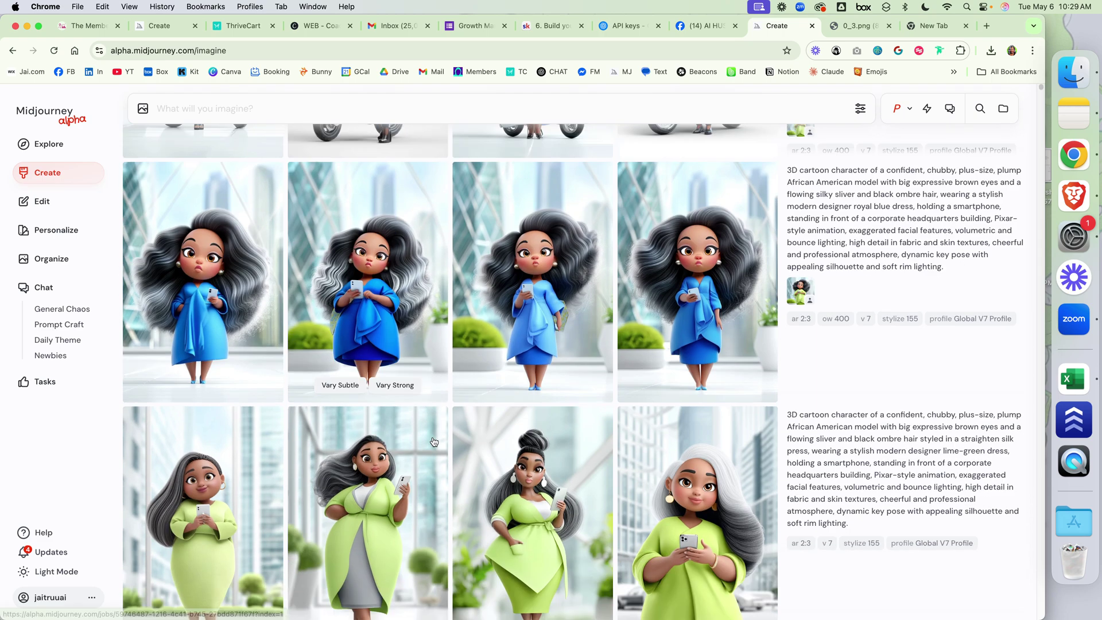
{"action": "scroll", "coordinate": [434, 442], "scroll_direction": "down", "scroll_amount": 10}
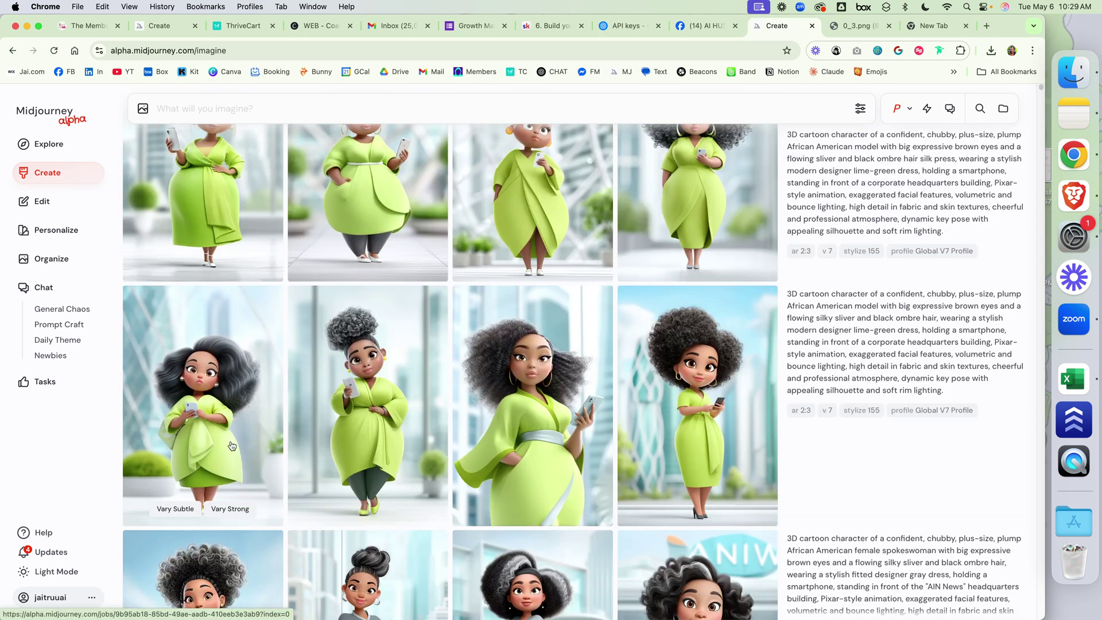
{"action": "left_click", "coordinate": [231, 446]}
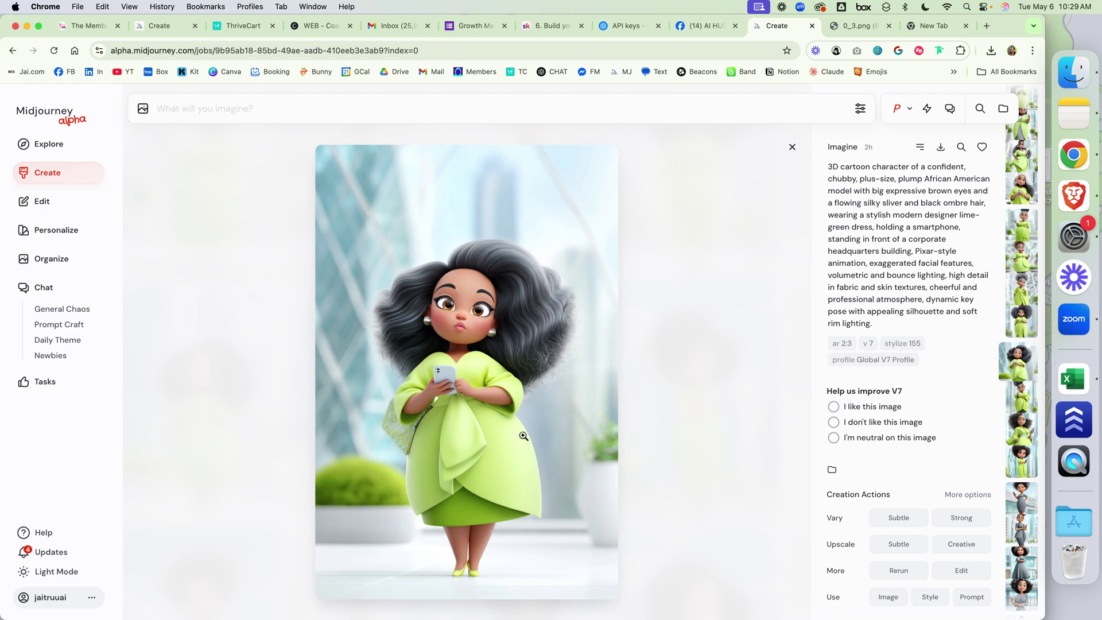
{"action": "left_click", "coordinate": [792, 148]}
Step: View the first royal-blue dress cartoon image enlarged with its prompt and lime-green reference image, and return to the gallery
{"action": "scroll", "coordinate": [356, 413], "scroll_direction": "up", "scroll_amount": 5}
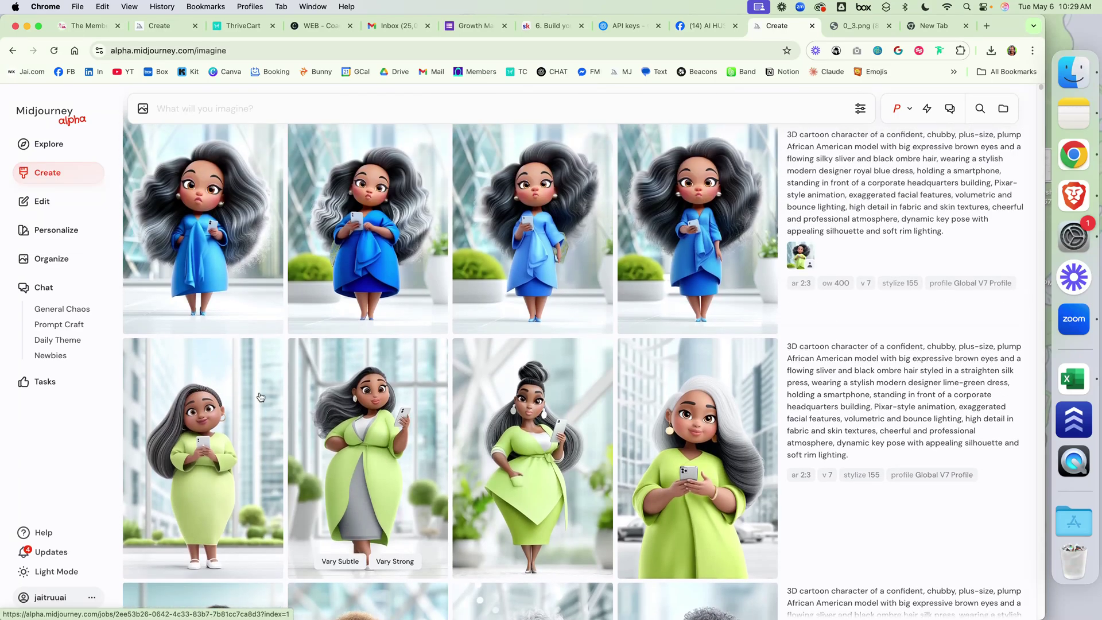
{"action": "left_click", "coordinate": [214, 253]}
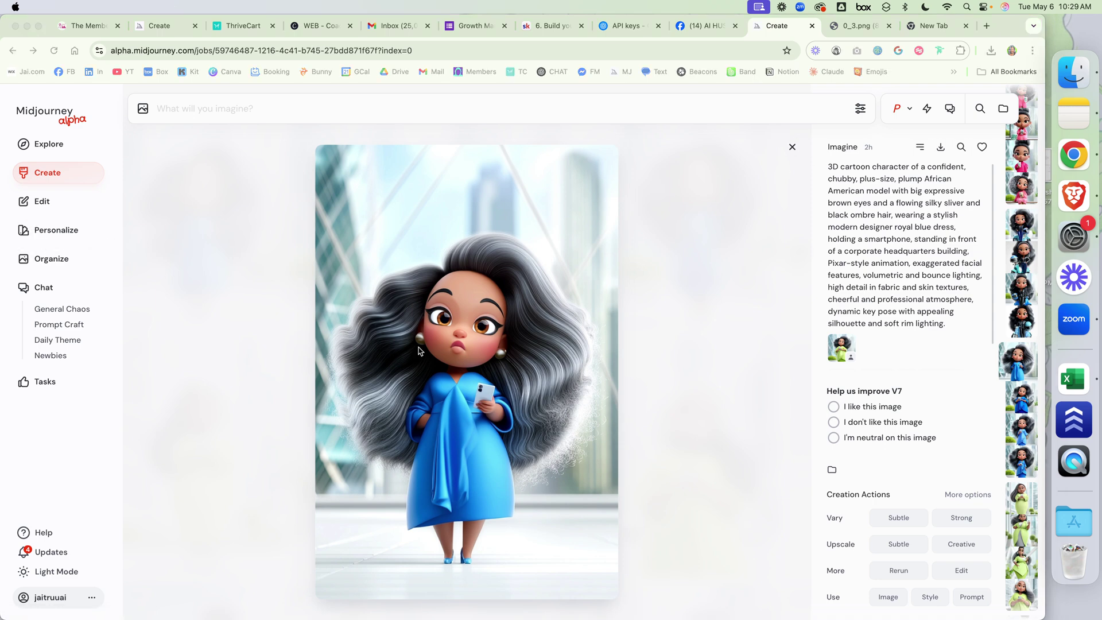
{"action": "left_click", "coordinate": [793, 149]}
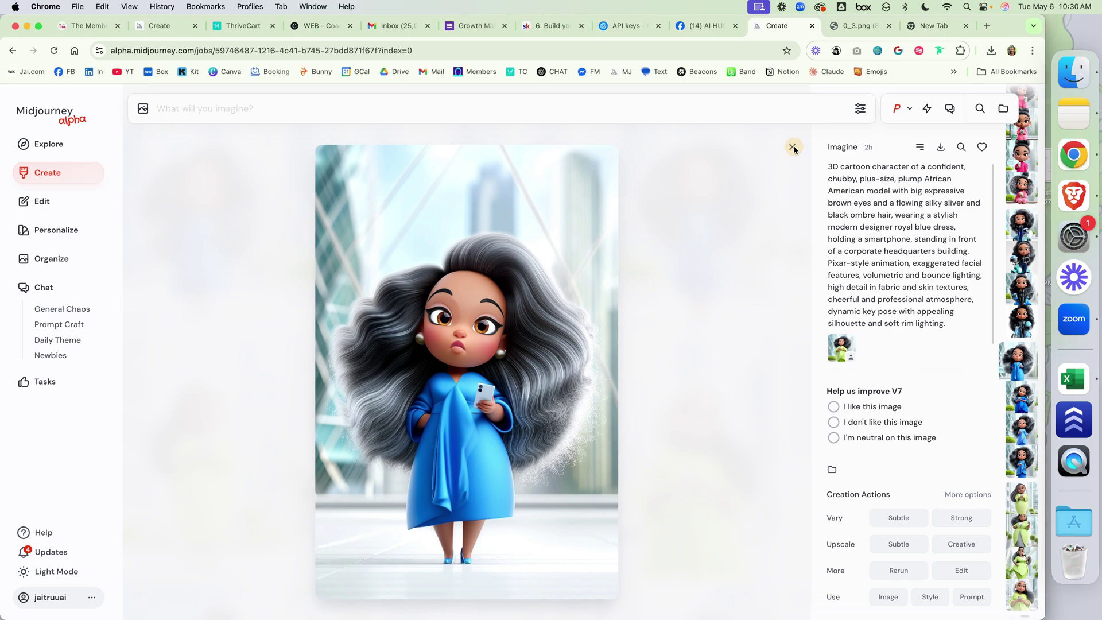
{"action": "left_click", "coordinate": [792, 149]}
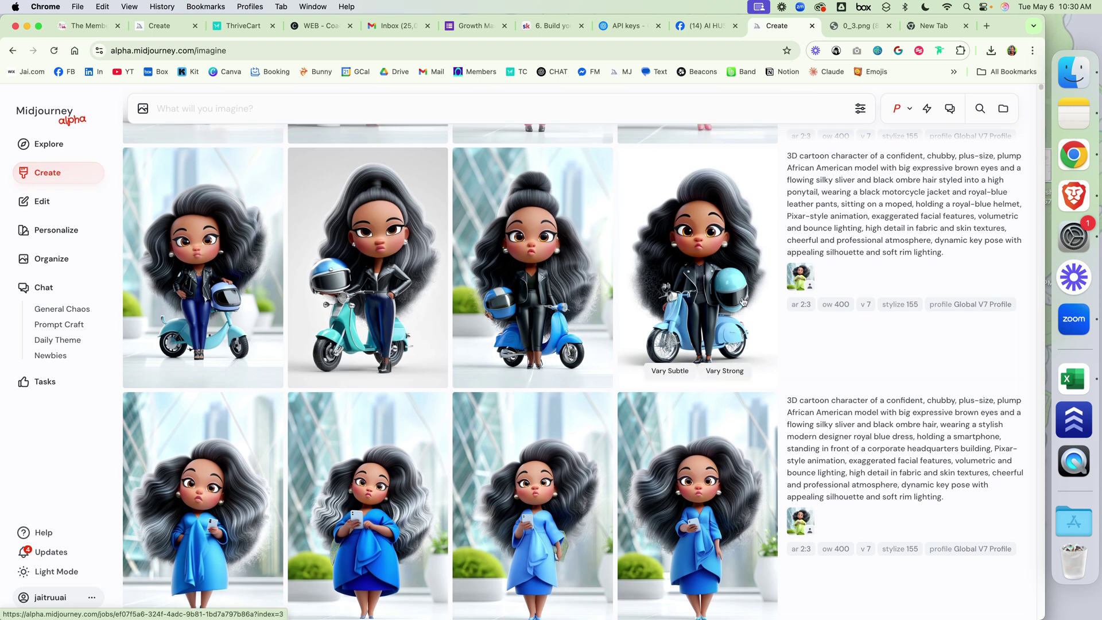
Step: View the enlarged images of the cartoon character with the moped and helmet from fourth to first, and return to the gallery
{"action": "left_click", "coordinate": [704, 250]}
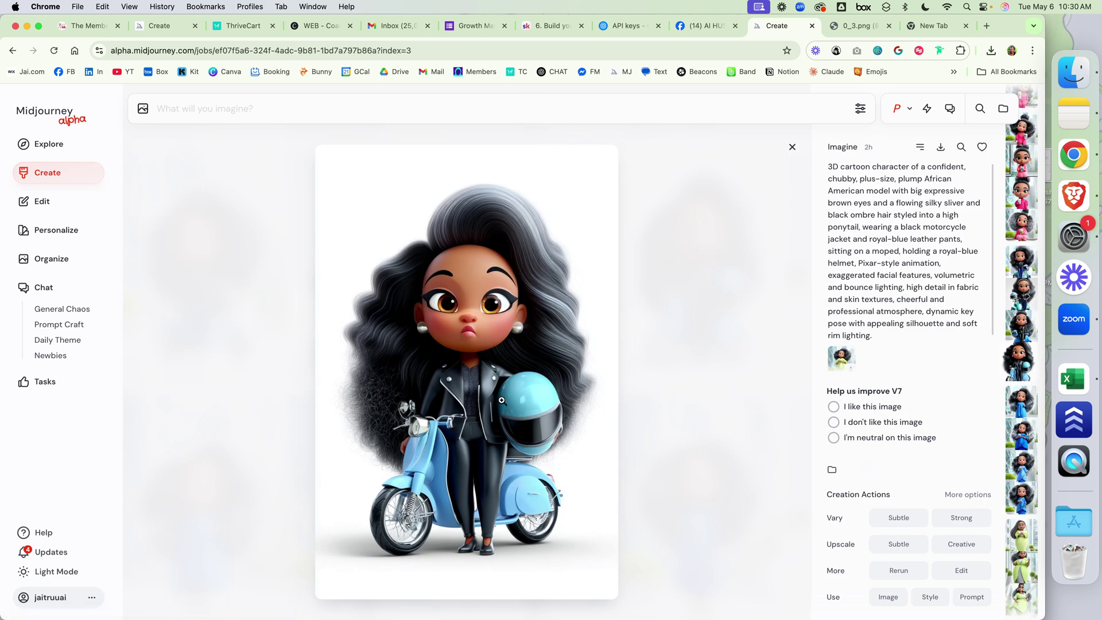
{"action": "key", "text": "Left"}
{"action": "key", "text": "Left"}
{"action": "key", "text": "Left"}
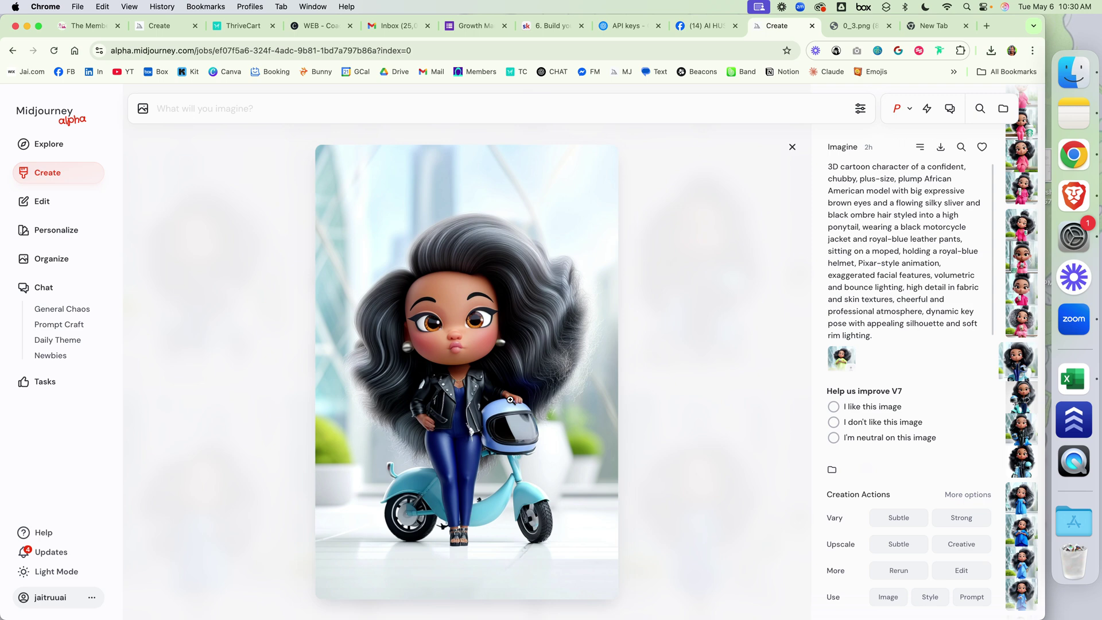
{"action": "left_click", "coordinate": [790, 147]}
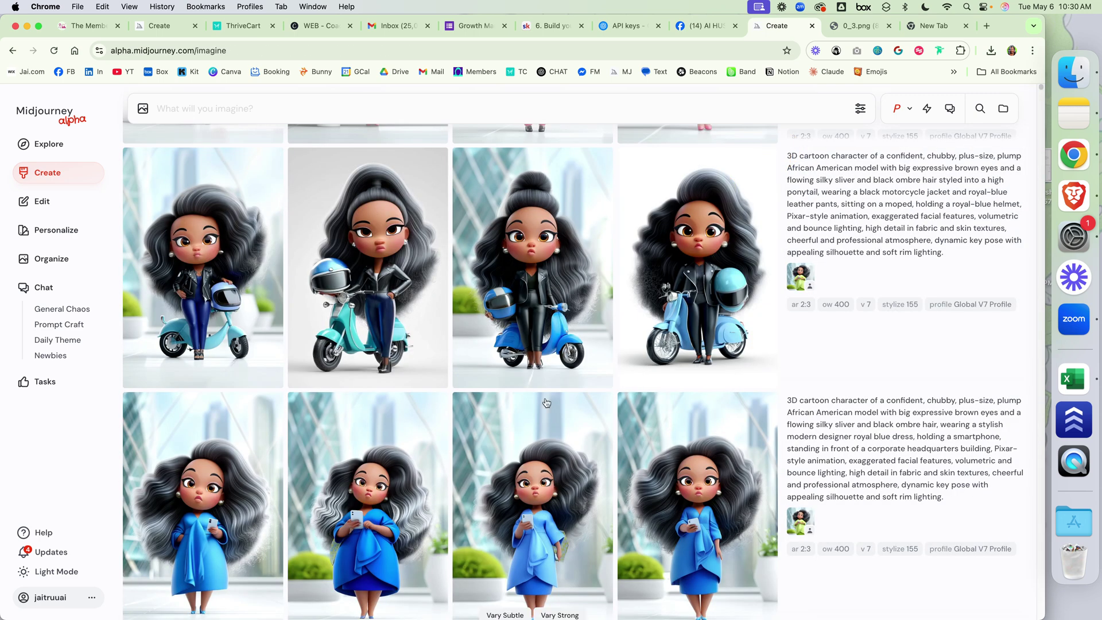
Step: View the hot pink jumper cartoon images enlarged, starting from the third, and continue back to the hot pink pantsuit generation
{"action": "scroll", "coordinate": [570, 469], "scroll_direction": "up", "scroll_amount": 2}
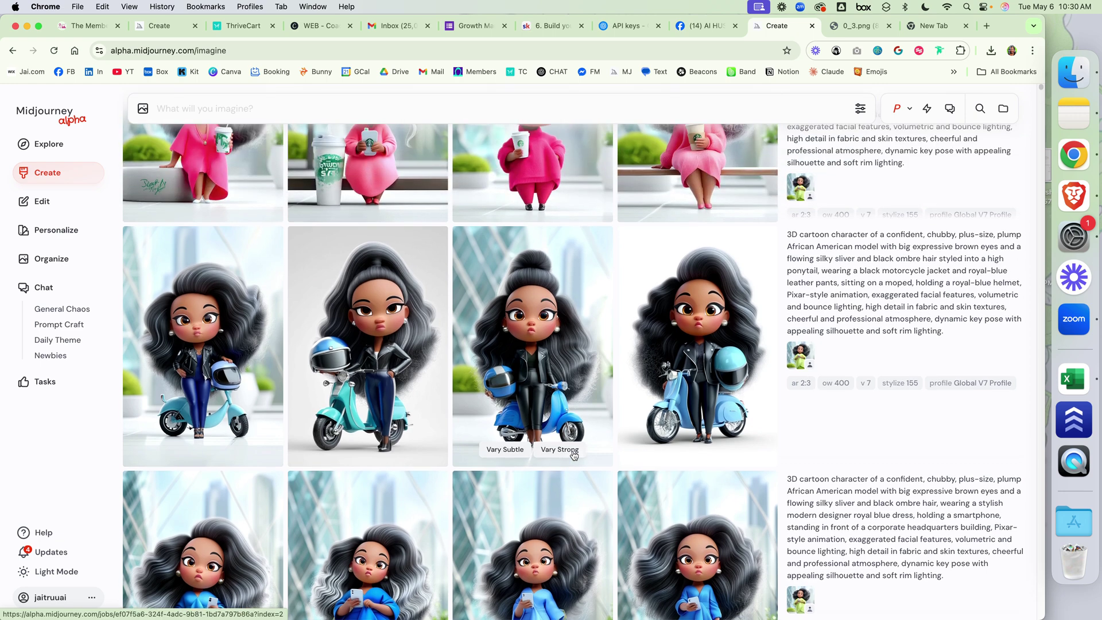
{"action": "scroll", "coordinate": [563, 396], "scroll_direction": "up", "scroll_amount": 3}
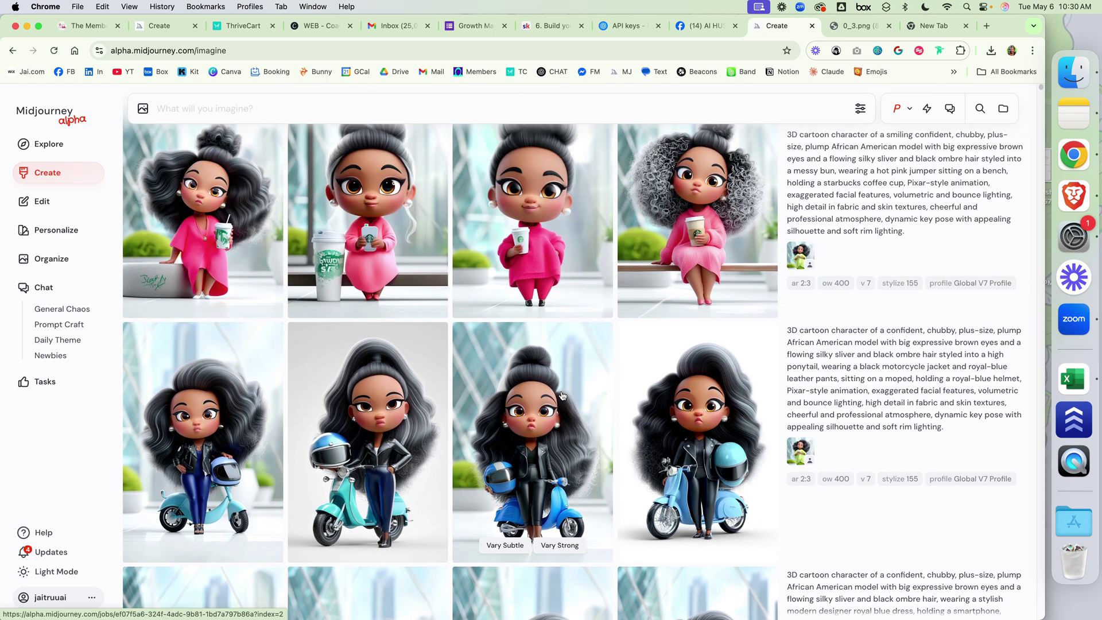
{"action": "scroll", "coordinate": [563, 396], "scroll_direction": "up", "scroll_amount": 3}
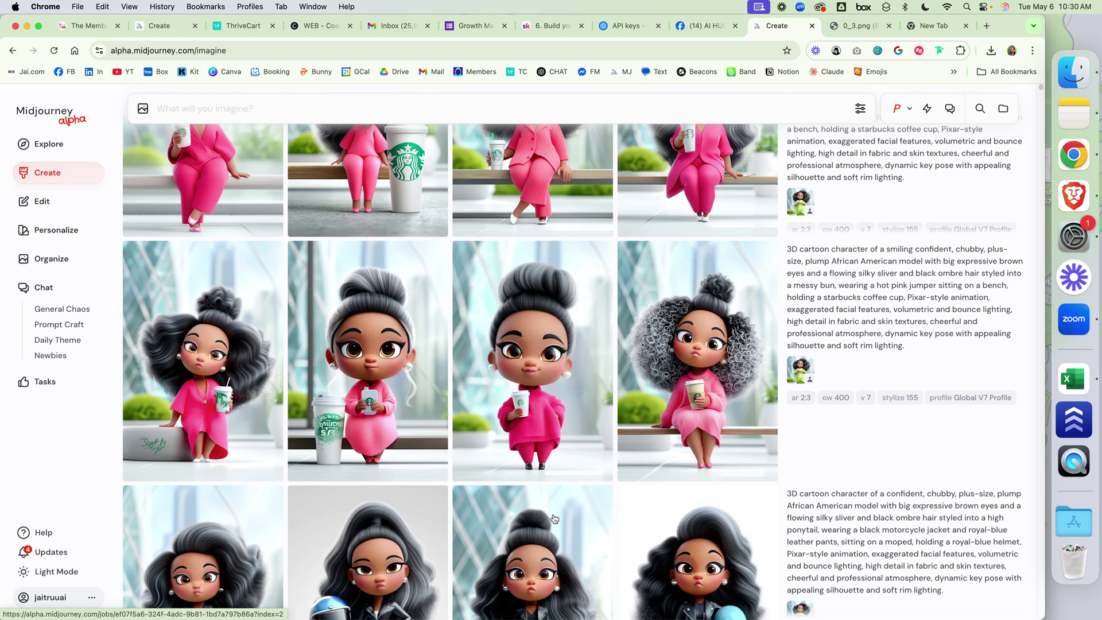
{"action": "scroll", "coordinate": [540, 436], "scroll_direction": "up", "scroll_amount": 1}
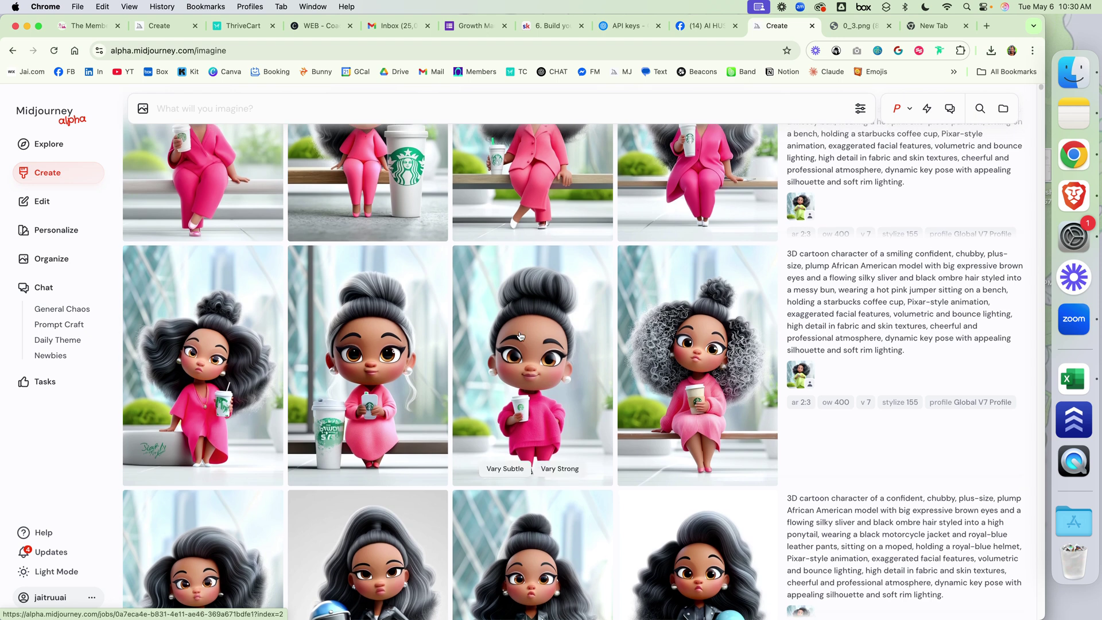
{"action": "left_click", "coordinate": [529, 321]}
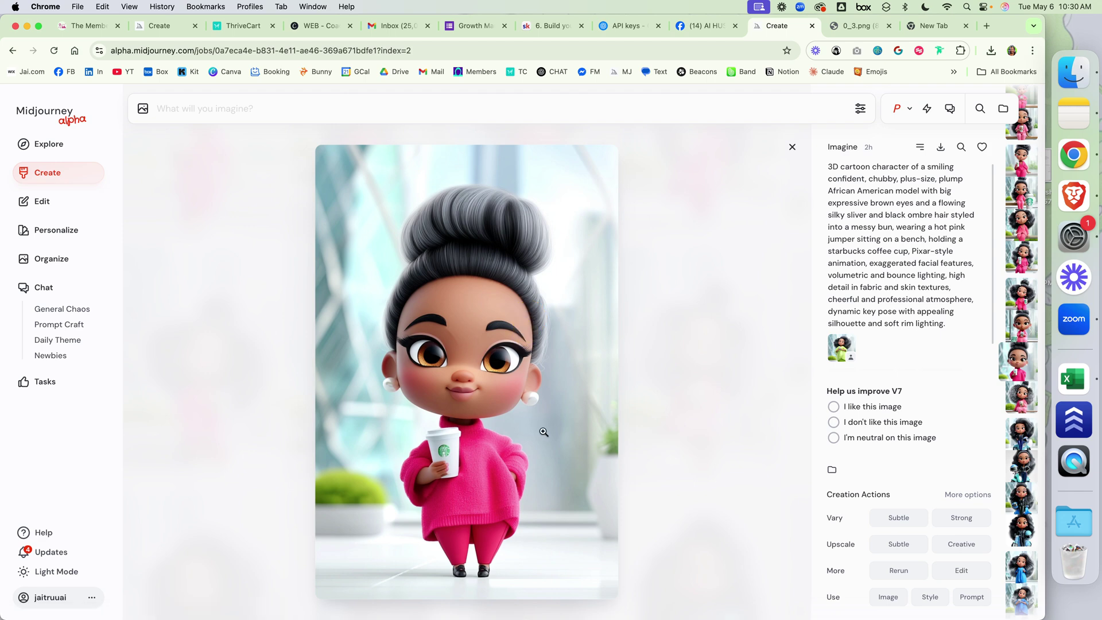
{"action": "key", "text": "Left"}
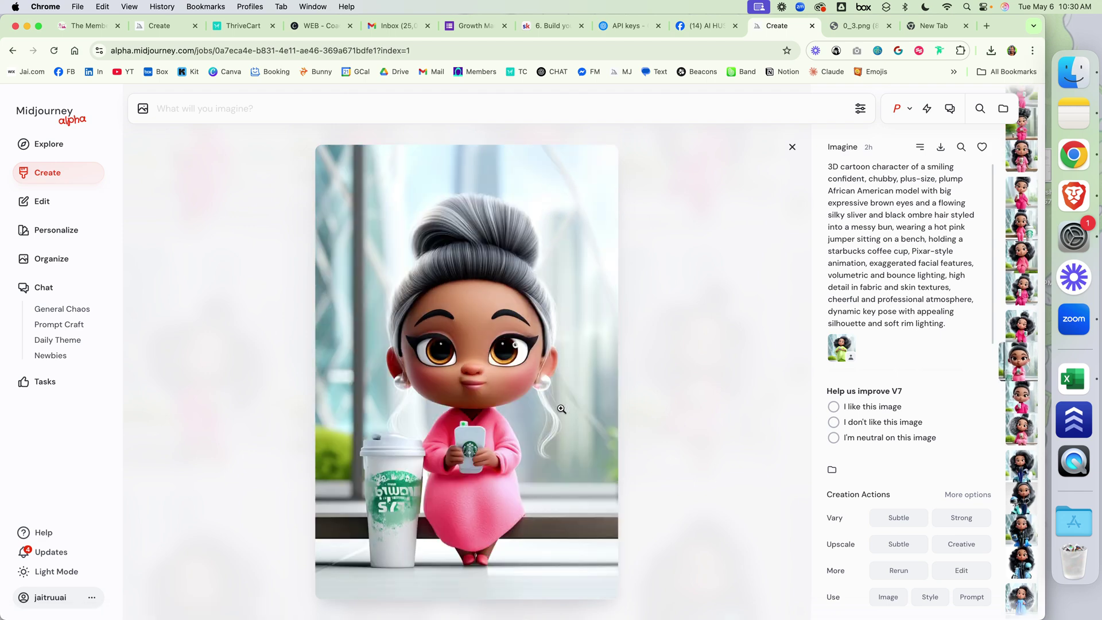
{"action": "key", "text": "Left"}
{"action": "key", "text": "Left"}
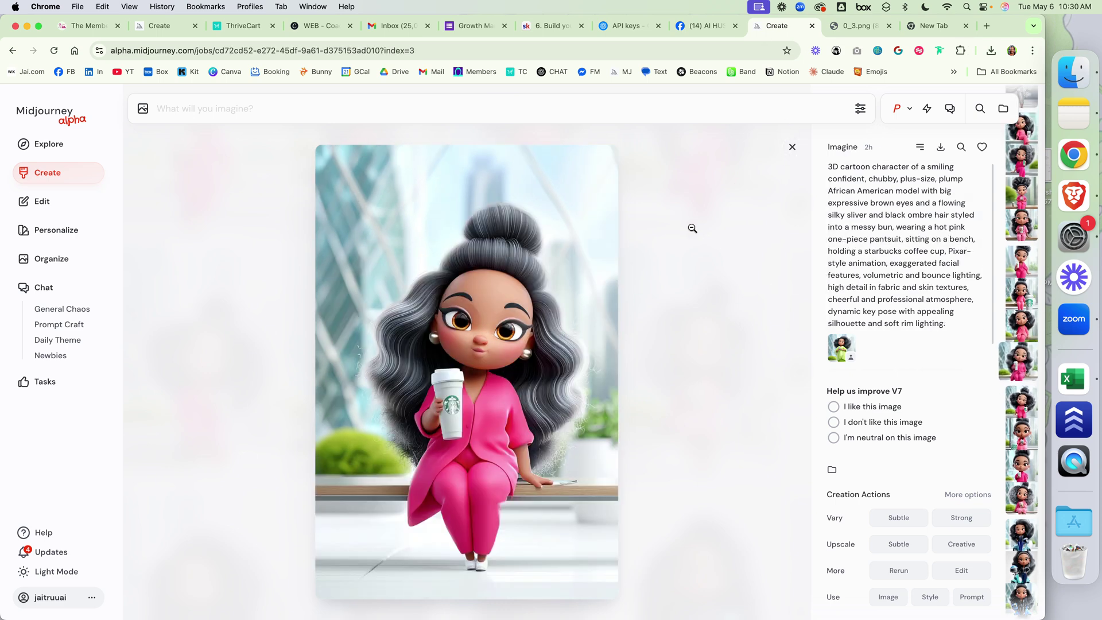
Step: View the curly-haired fourth hot pink jumper image and go back to the first with its prompt, and return to the gallery
{"action": "key", "text": "Left"}
{"action": "key", "text": "Left"}
{"action": "key", "text": "Left"}
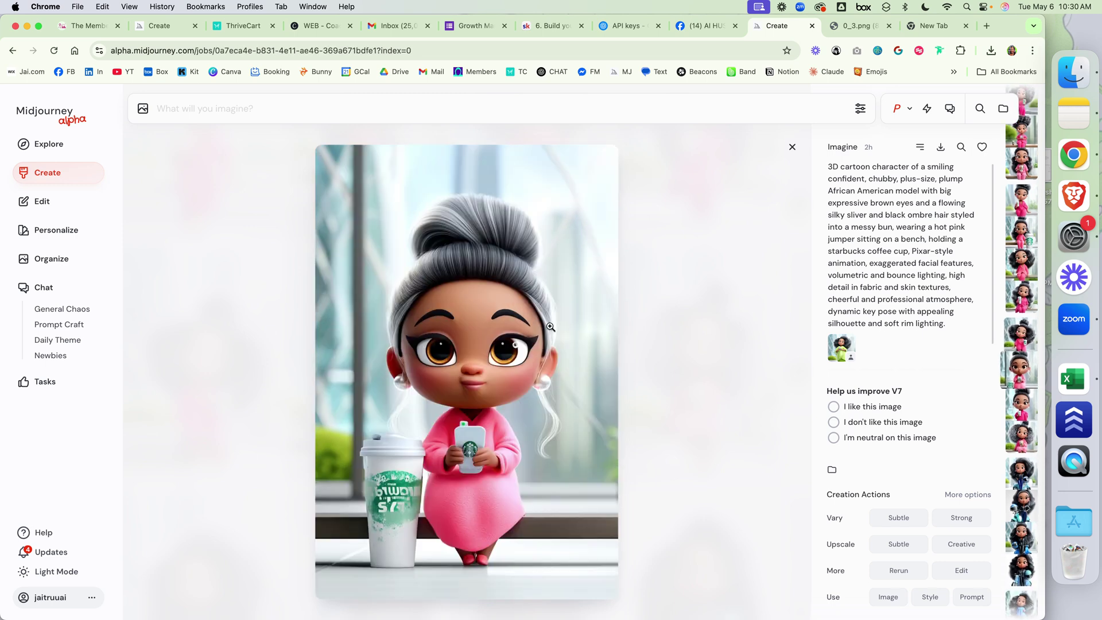
{"action": "key", "text": "Left"}
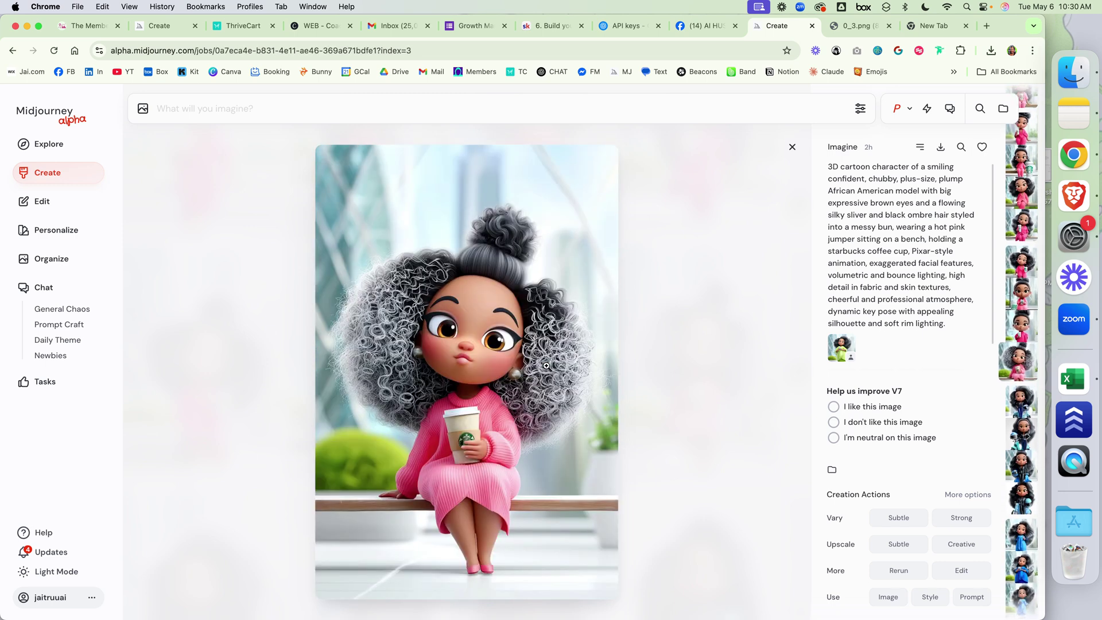
{"action": "key", "text": "Left"}
{"action": "key", "text": "Left"}
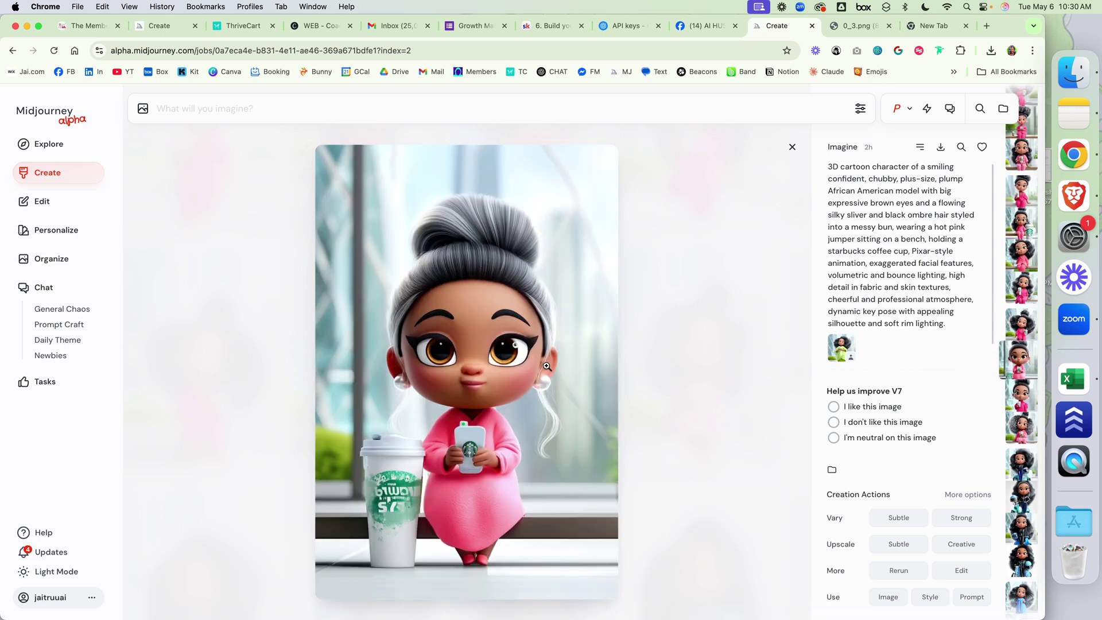
{"action": "key", "text": "Left"}
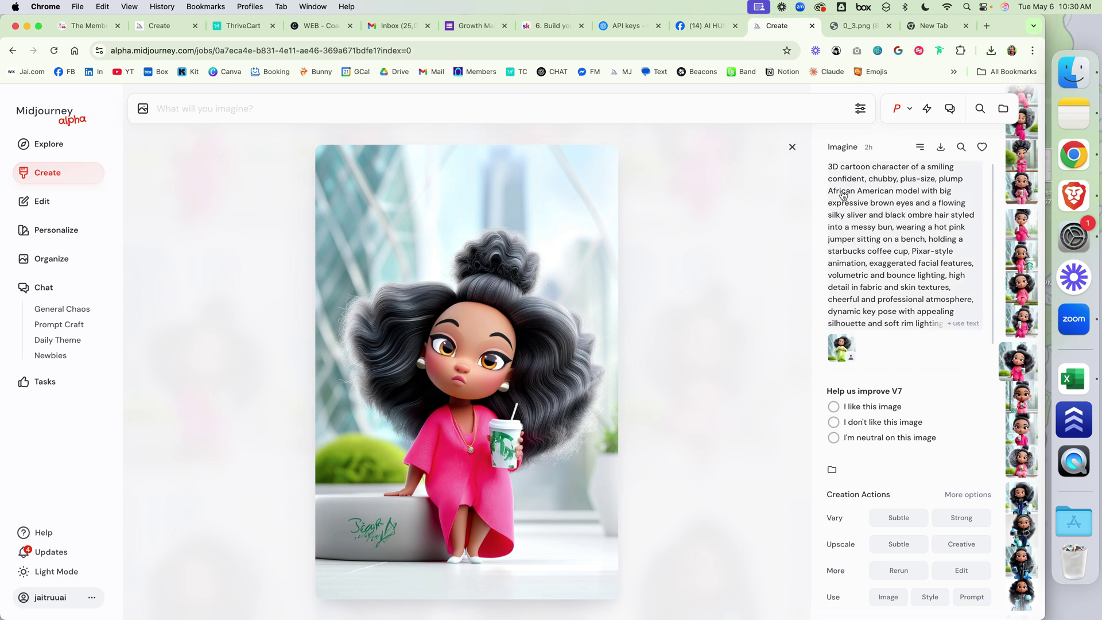
{"action": "left_click", "coordinate": [792, 147]}
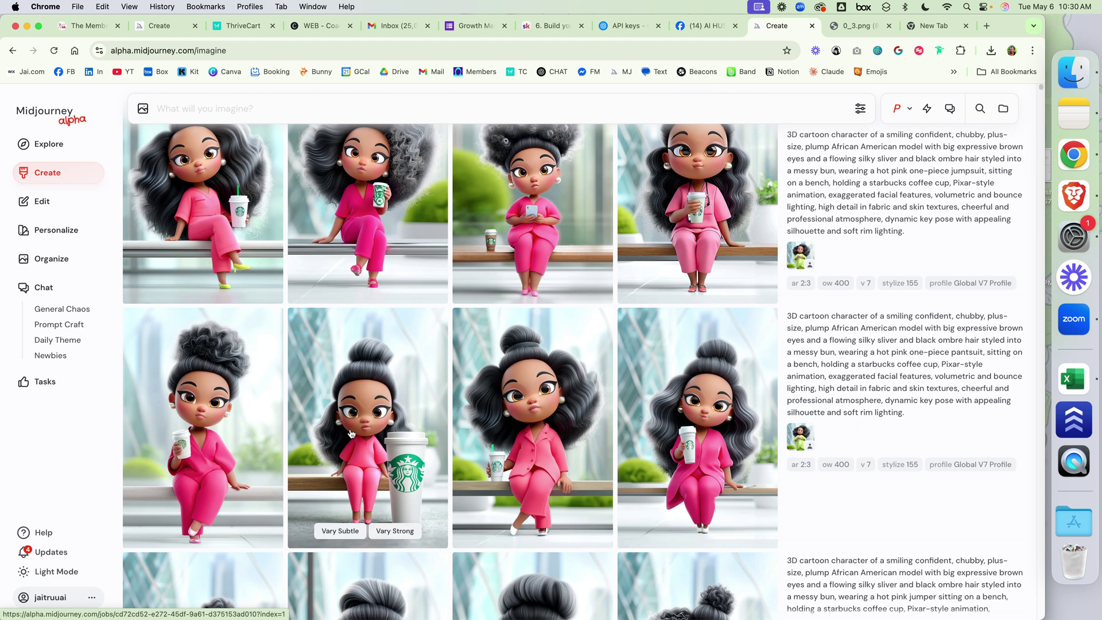
Step: View the enlarged images of the hot pink one-piece pantsuit cartoon character with their prompt, and return to the gallery
{"action": "left_click", "coordinate": [234, 440]}
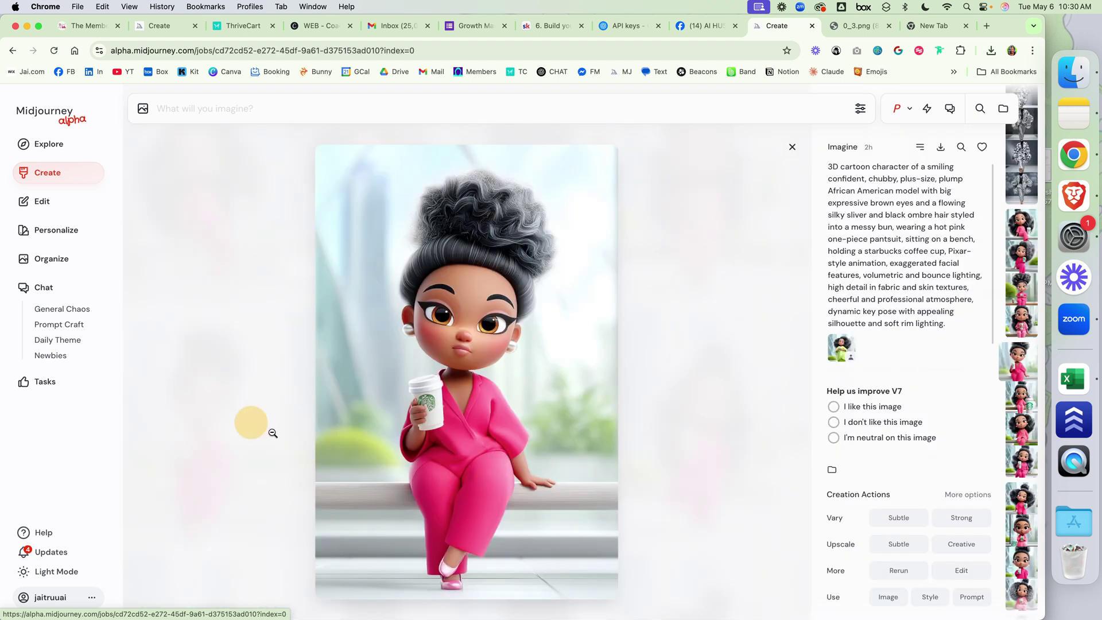
{"action": "key", "text": "Right"}
{"action": "key", "text": "Right"}
{"action": "key", "text": "Right"}
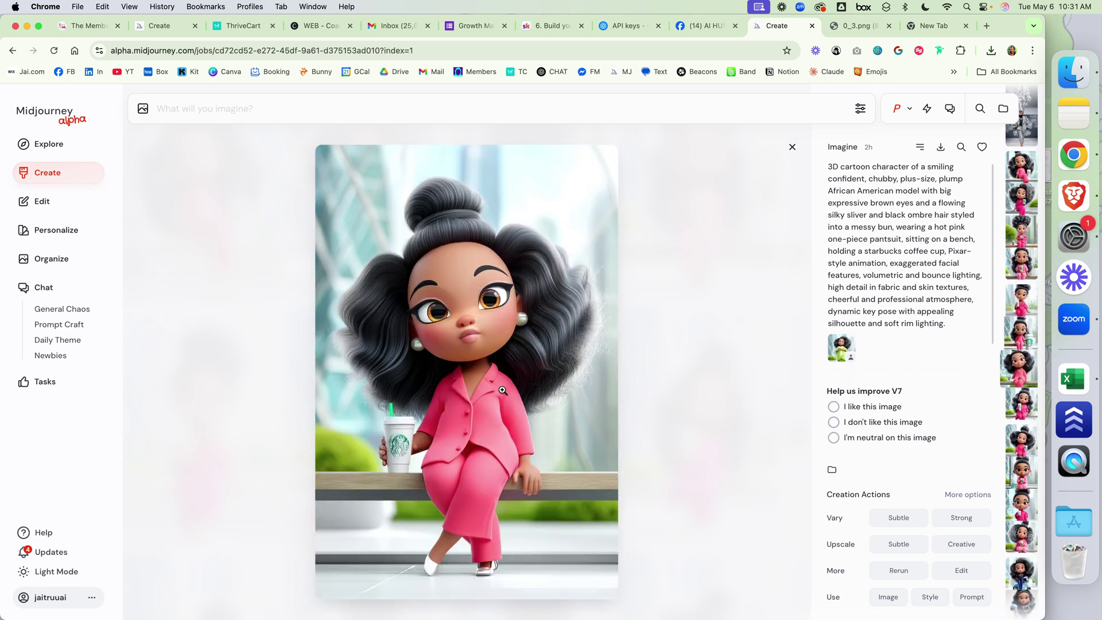
{"action": "key", "text": "Left"}
{"action": "key", "text": "Left"}
{"action": "key", "text": "Left"}
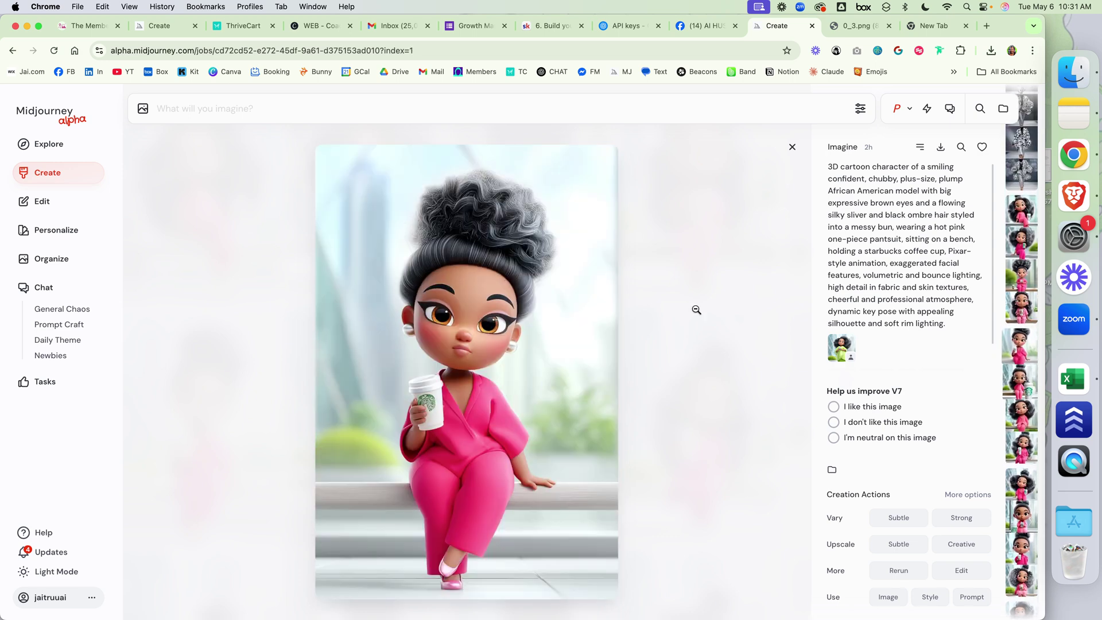
{"action": "left_click", "coordinate": [792, 147]}
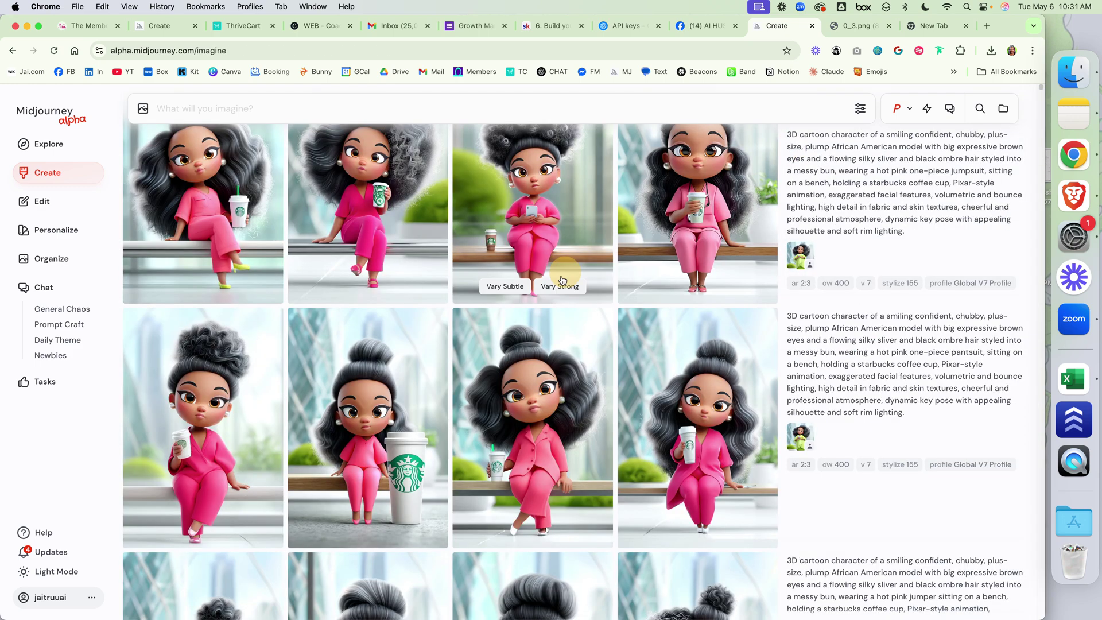
Step: View the enlarged images of the hot pink one-piece jumpsuit character from fourth to first, and return to the gallery
{"action": "scroll", "coordinate": [591, 278], "scroll_direction": "up", "scroll_amount": 5}
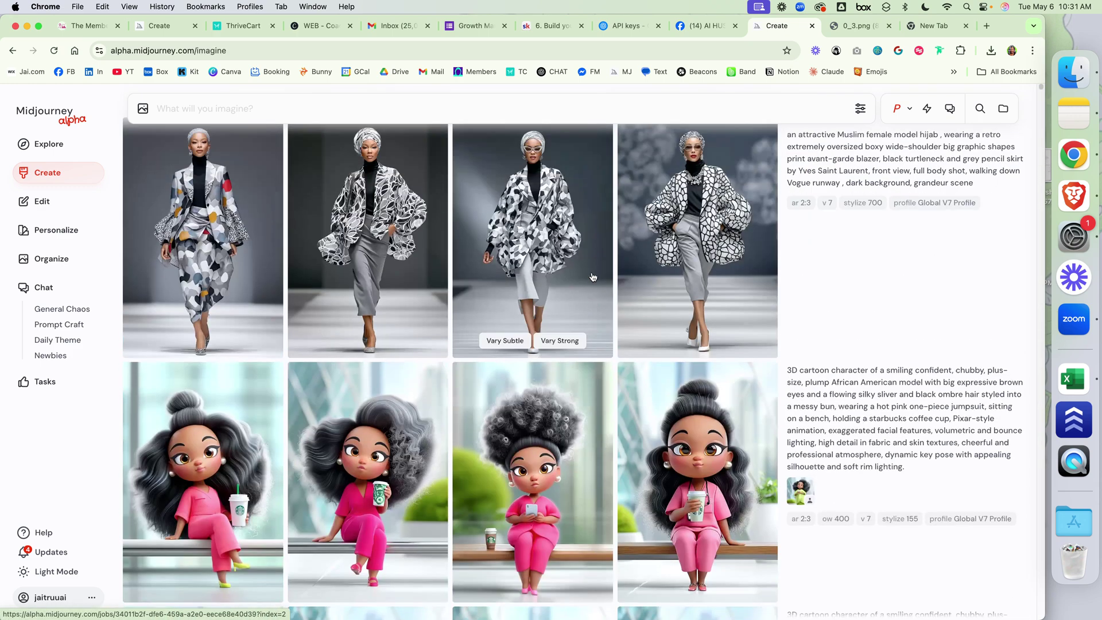
{"action": "left_click", "coordinate": [697, 480]}
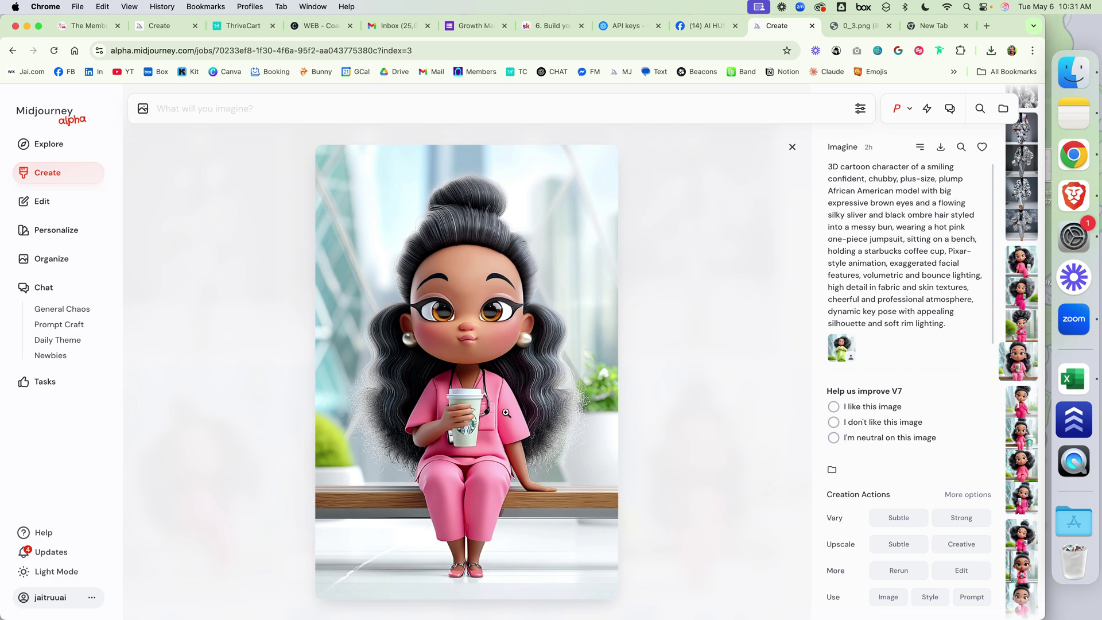
{"action": "key", "text": "Left"}
{"action": "key", "text": "Left"}
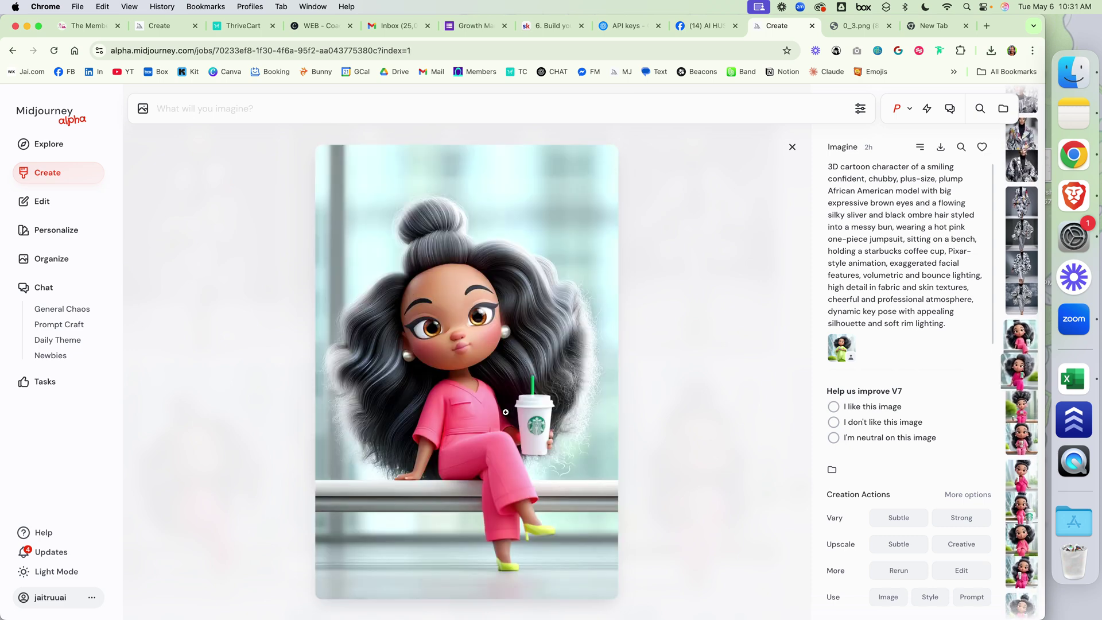
{"action": "key", "text": "Left"}
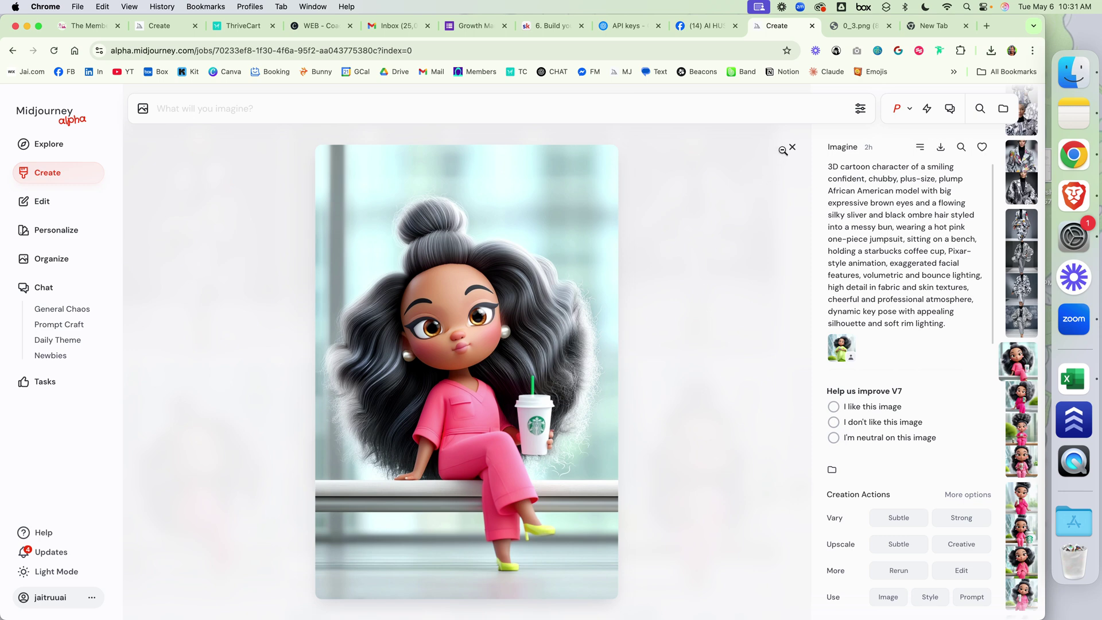
{"action": "left_click", "coordinate": [792, 147]}
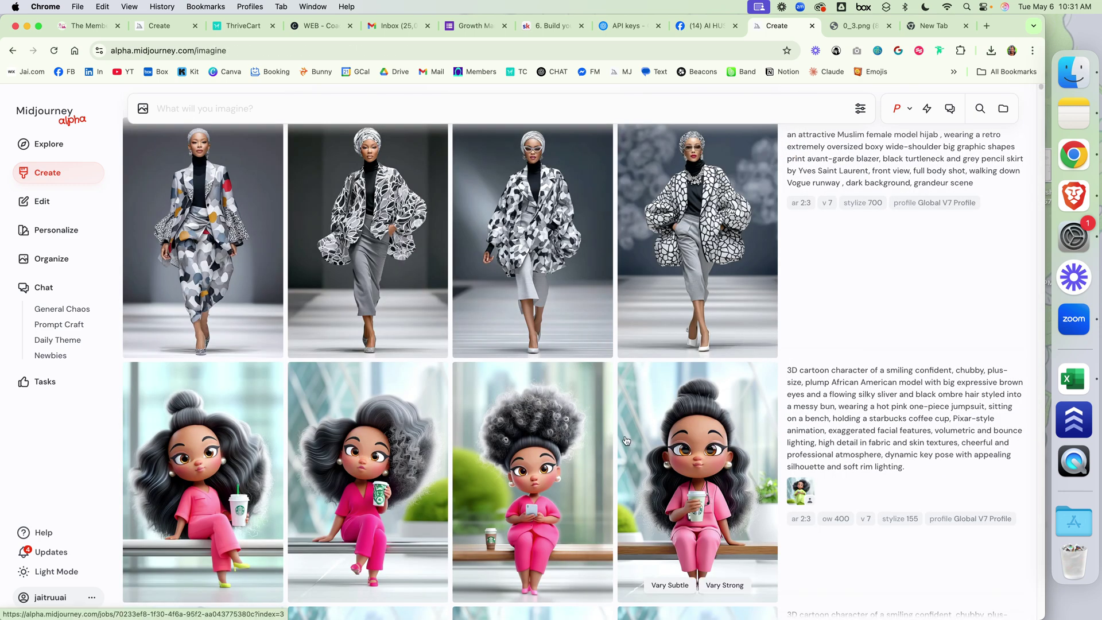
Step: Reuse the hot pink one-piece jumpsuit generation's full prompt, parameters and Omni-Reference image for a new prompt
{"action": "scroll", "coordinate": [505, 433], "scroll_direction": "down", "scroll_amount": 2}
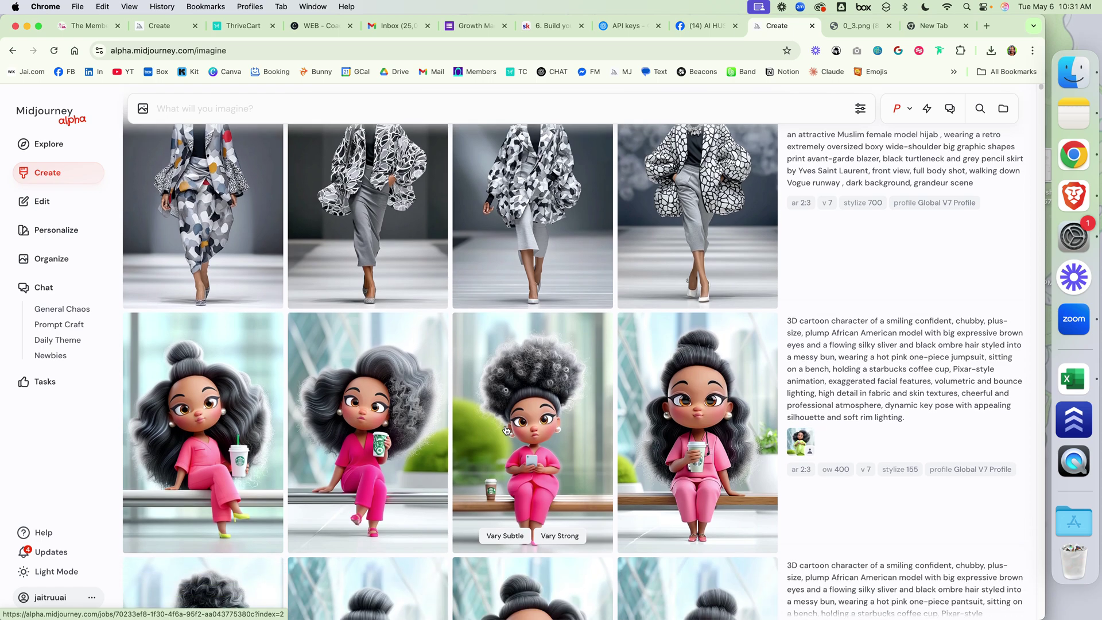
{"action": "scroll", "coordinate": [506, 430], "scroll_direction": "down", "scroll_amount": 8}
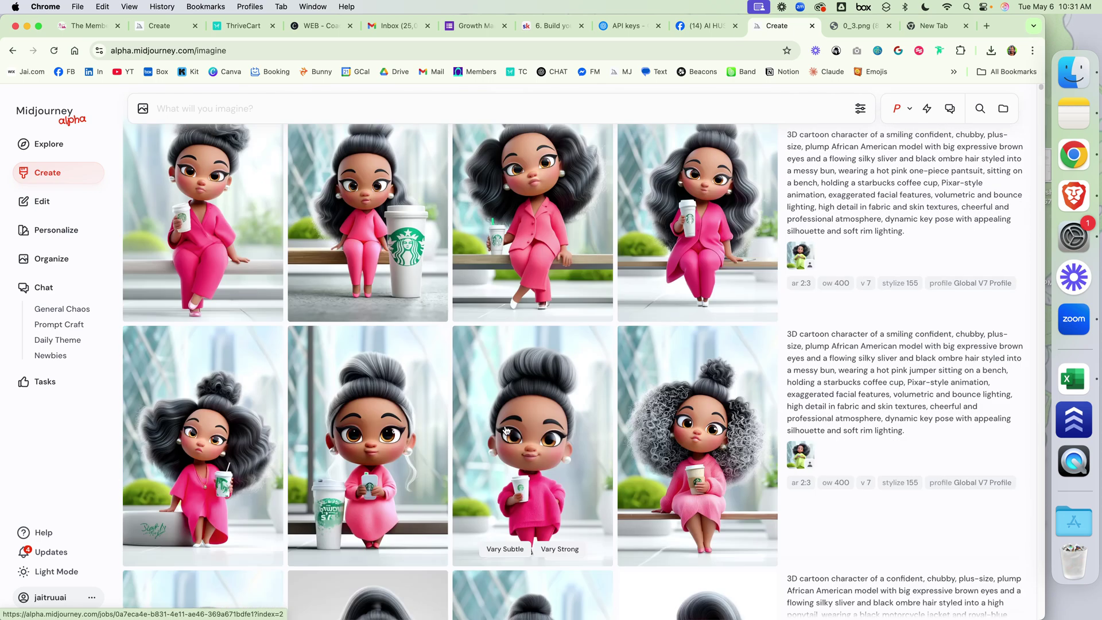
{"action": "scroll", "coordinate": [506, 430], "scroll_direction": "up", "scroll_amount": 15}
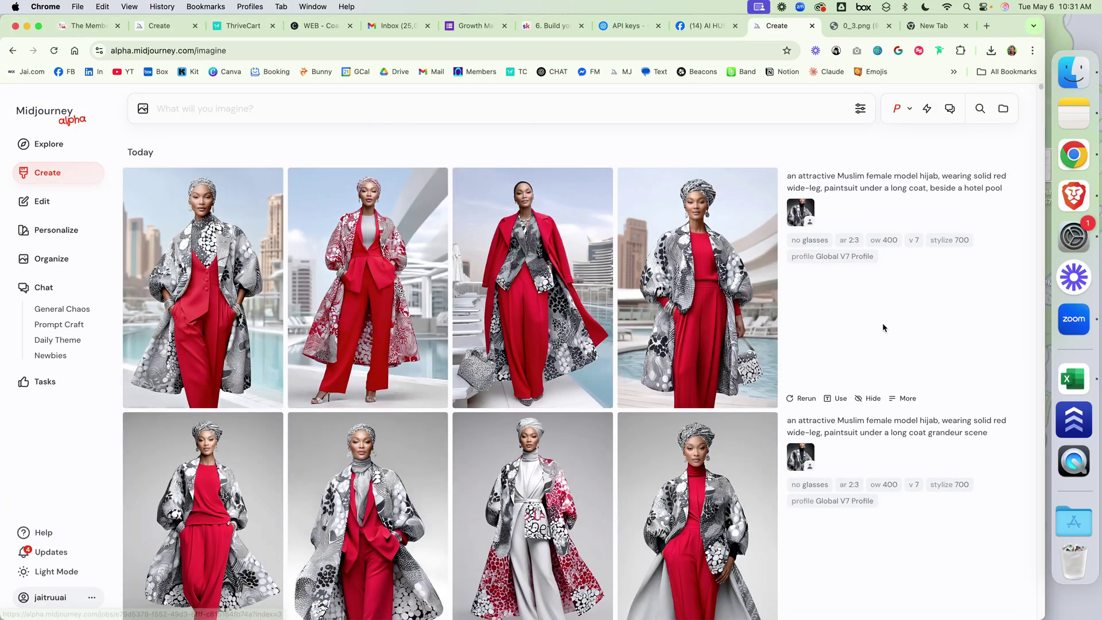
{"action": "scroll", "coordinate": [862, 358], "scroll_direction": "down", "scroll_amount": 6}
{"action": "scroll", "coordinate": [859, 393], "scroll_direction": "up", "scroll_amount": 5}
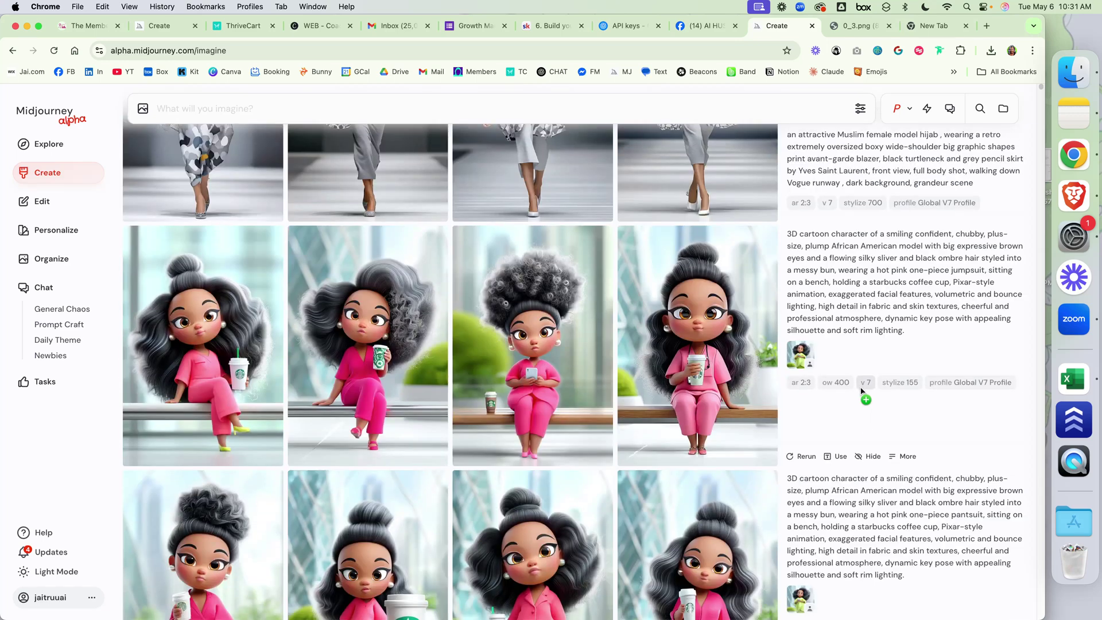
{"action": "left_click", "coordinate": [835, 456]}
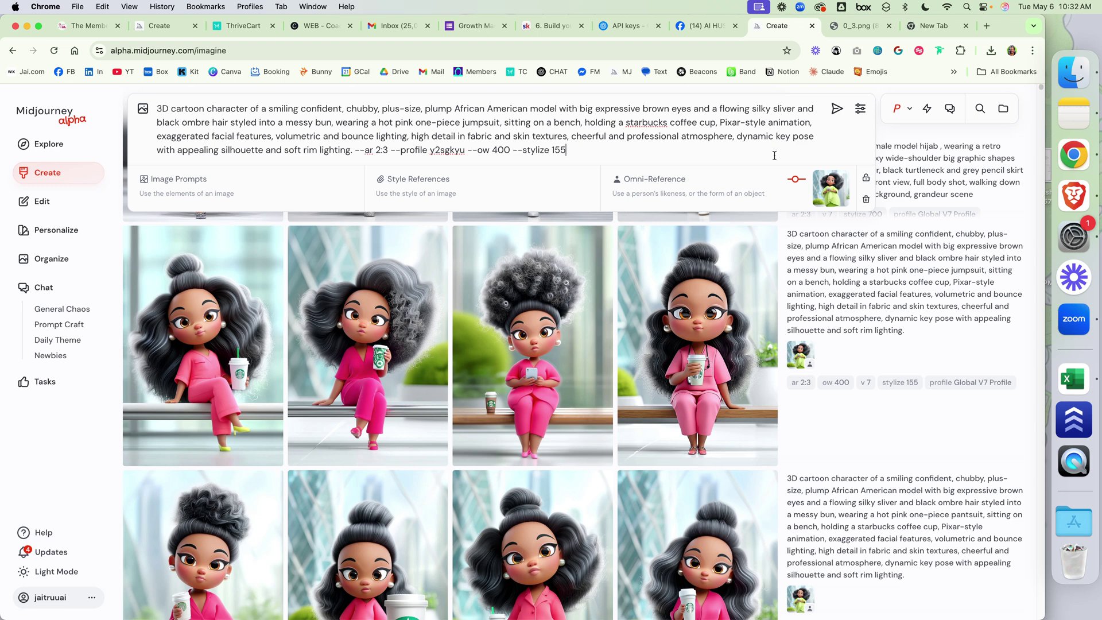
Step: Check the image size, aesthetics and model settings available for the jumpsuit prompt, and close them again
{"action": "mouse_move", "coordinate": [822, 203]}
{"action": "left_click", "coordinate": [860, 109]}
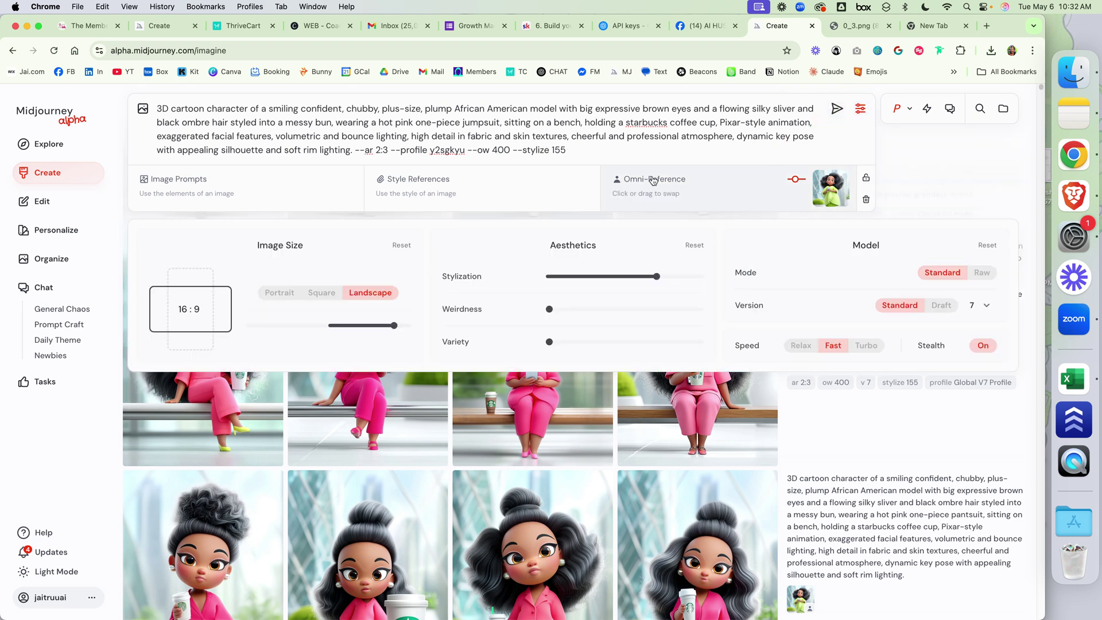
{"action": "left_click", "coordinate": [860, 108]}
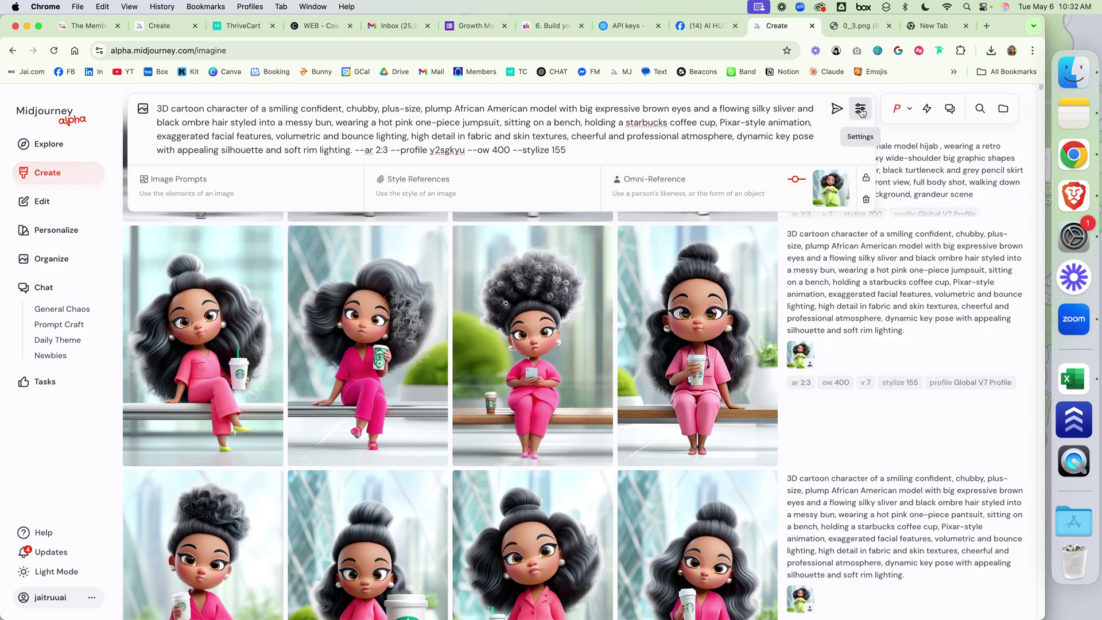
{"action": "scroll", "coordinate": [851, 215], "scroll_direction": "down", "scroll_amount": 5}
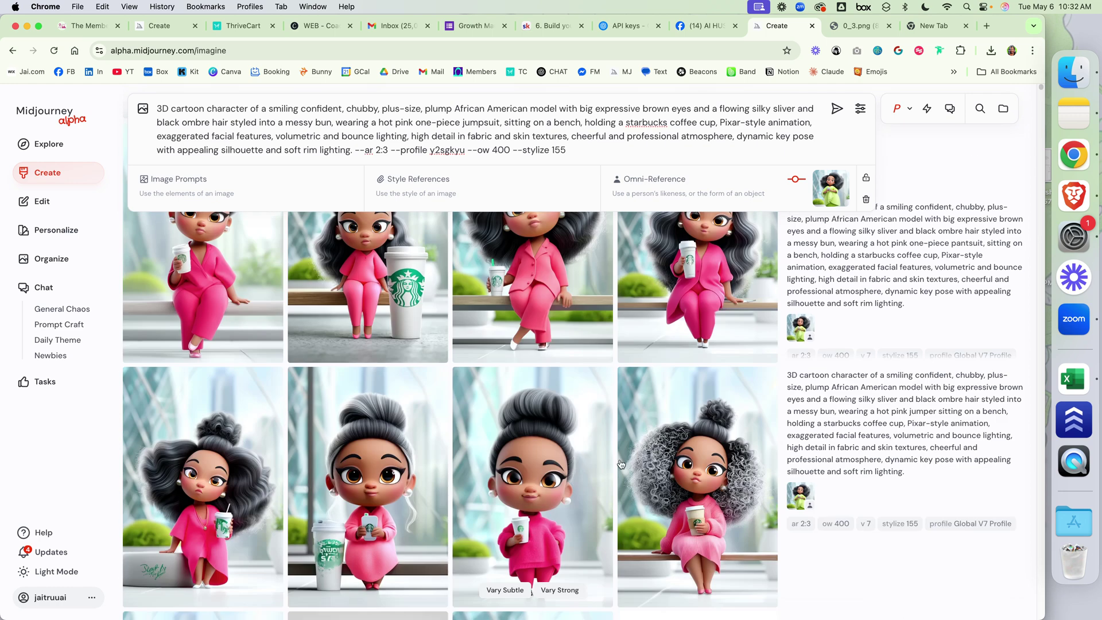
{"action": "left_click", "coordinate": [865, 109]}
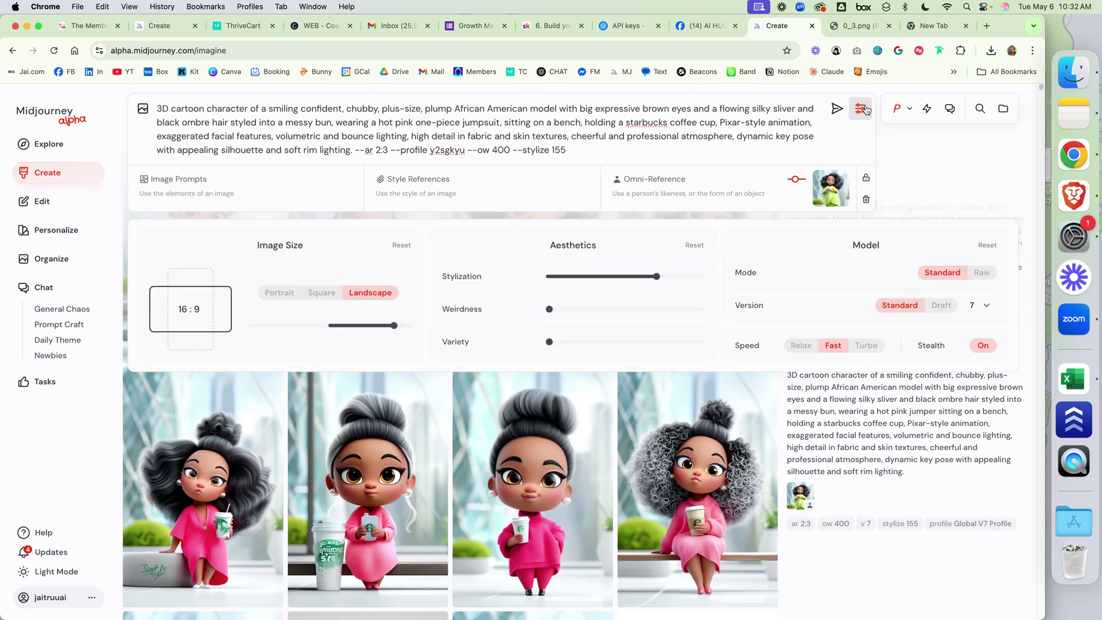
{"action": "left_click", "coordinate": [865, 110]}
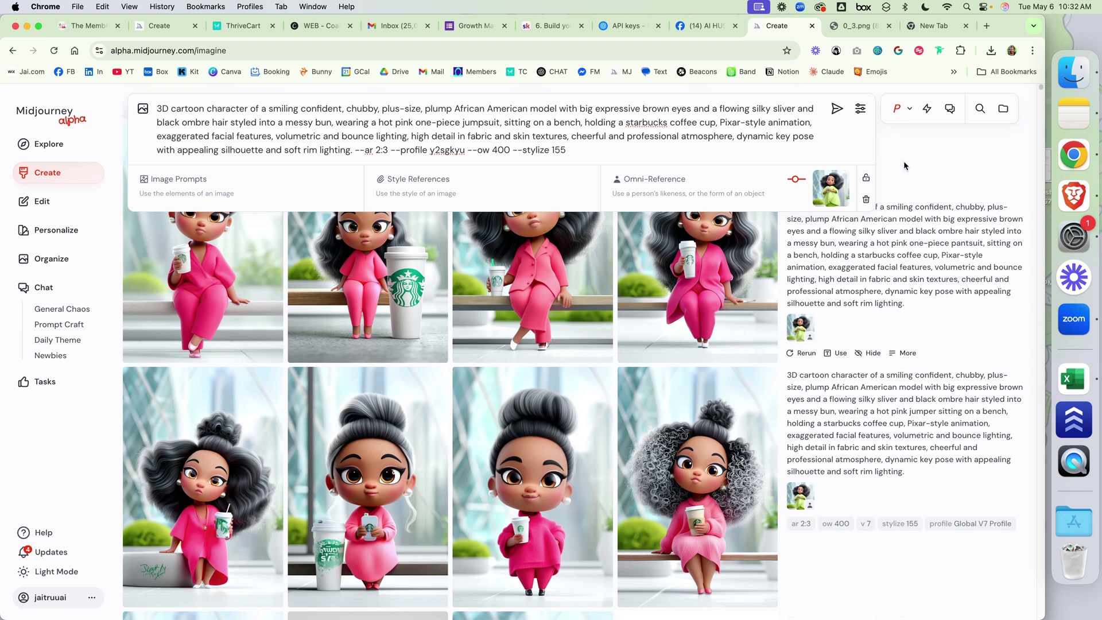
Step: Reuse the text of the futuristic cowgirl prompt with the "COWBOY CARTER" sash as the new prompt, without an image prompt
{"action": "scroll", "coordinate": [517, 344], "scroll_direction": "down", "scroll_amount": 1}
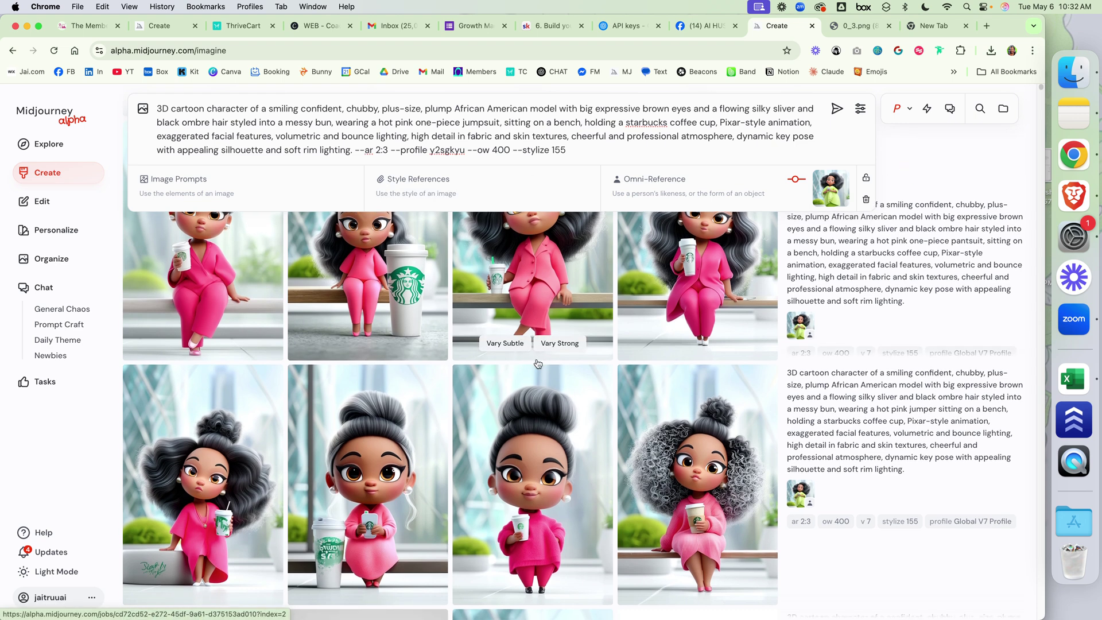
{"action": "left_click", "coordinate": [143, 108]}
{"action": "left_click", "coordinate": [143, 109]}
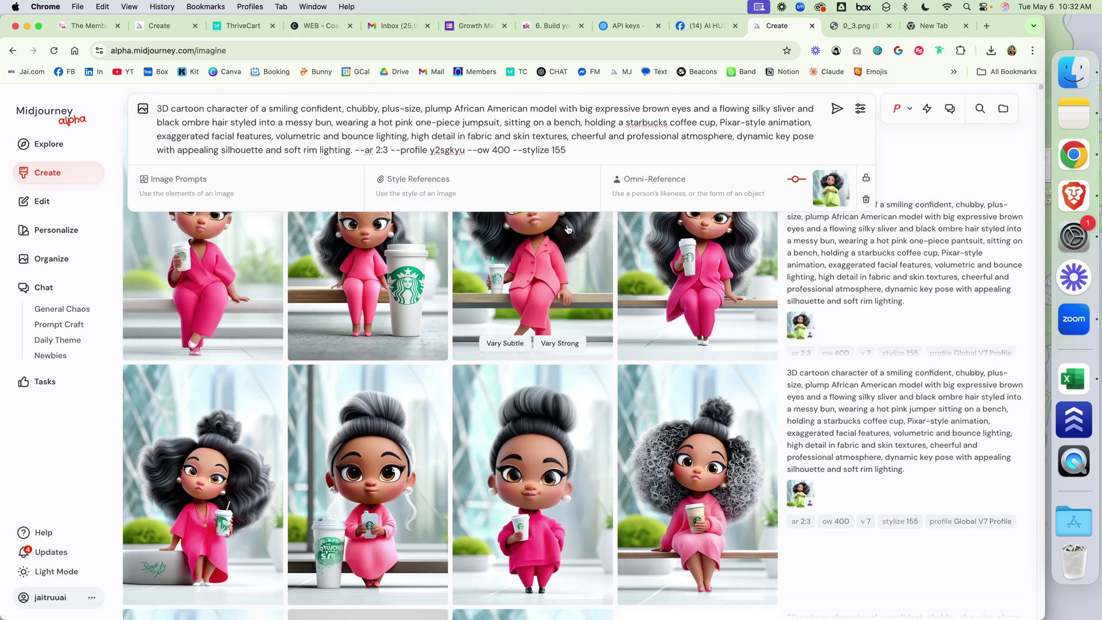
{"action": "scroll", "coordinate": [717, 438], "scroll_direction": "down", "scroll_amount": 10}
{"action": "scroll", "coordinate": [716, 438], "scroll_direction": "down", "scroll_amount": 15}
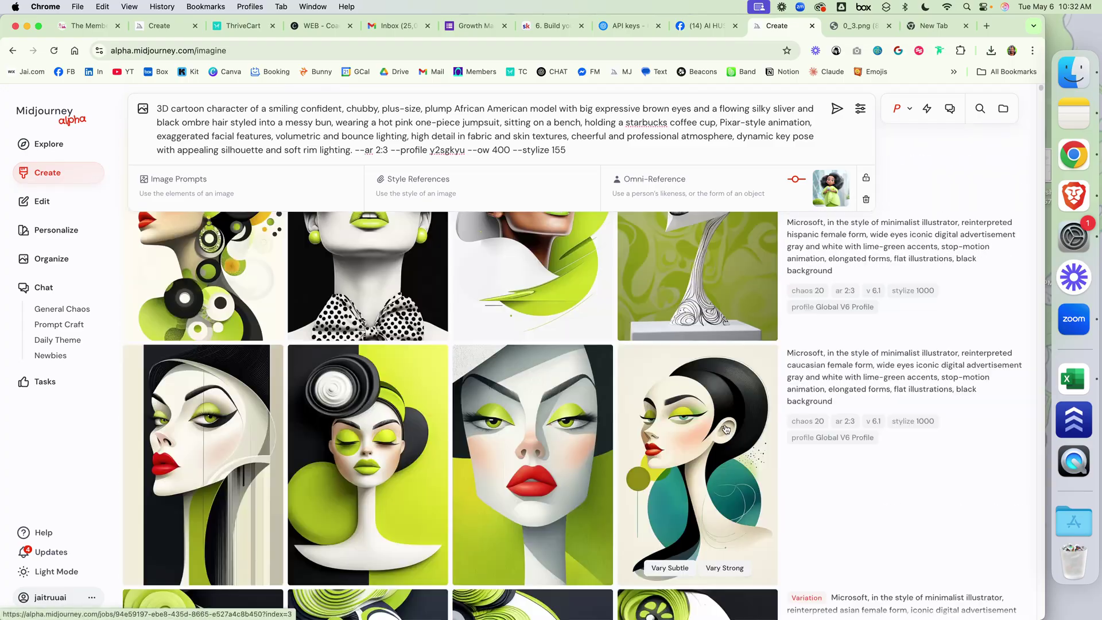
{"action": "scroll", "coordinate": [725, 429], "scroll_direction": "down", "scroll_amount": 15}
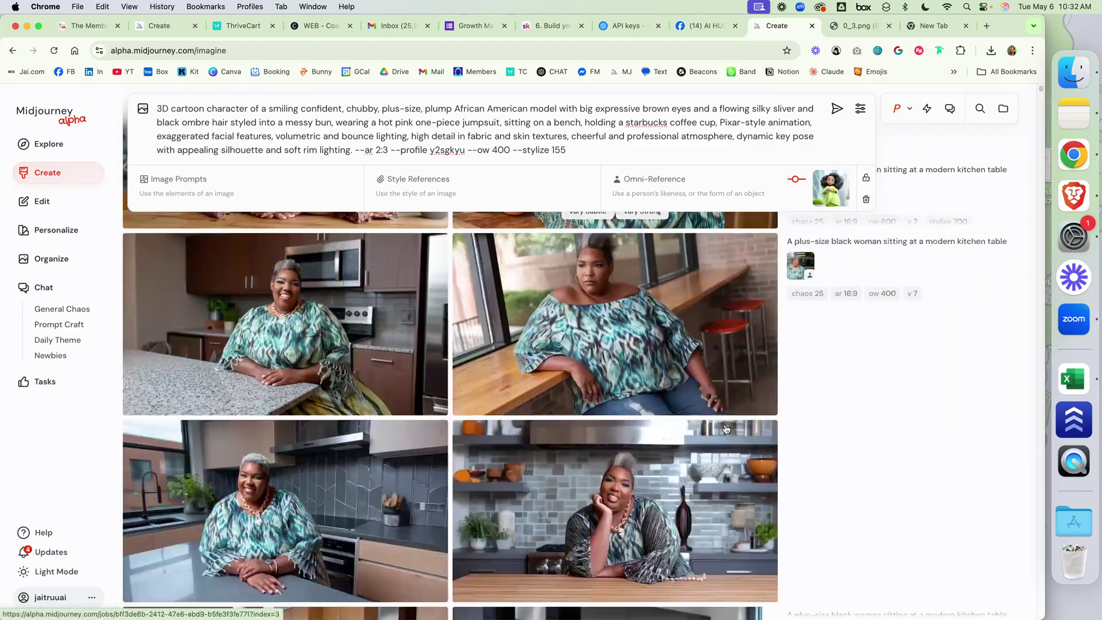
{"action": "scroll", "coordinate": [724, 436], "scroll_direction": "down", "scroll_amount": 15}
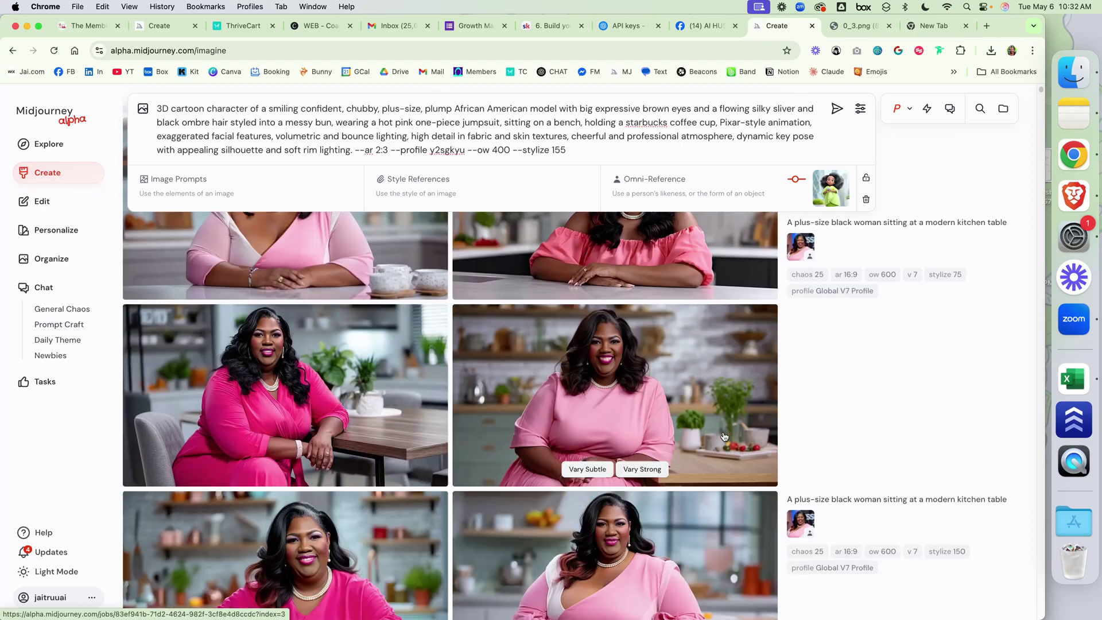
{"action": "scroll", "coordinate": [724, 436], "scroll_direction": "down", "scroll_amount": 5}
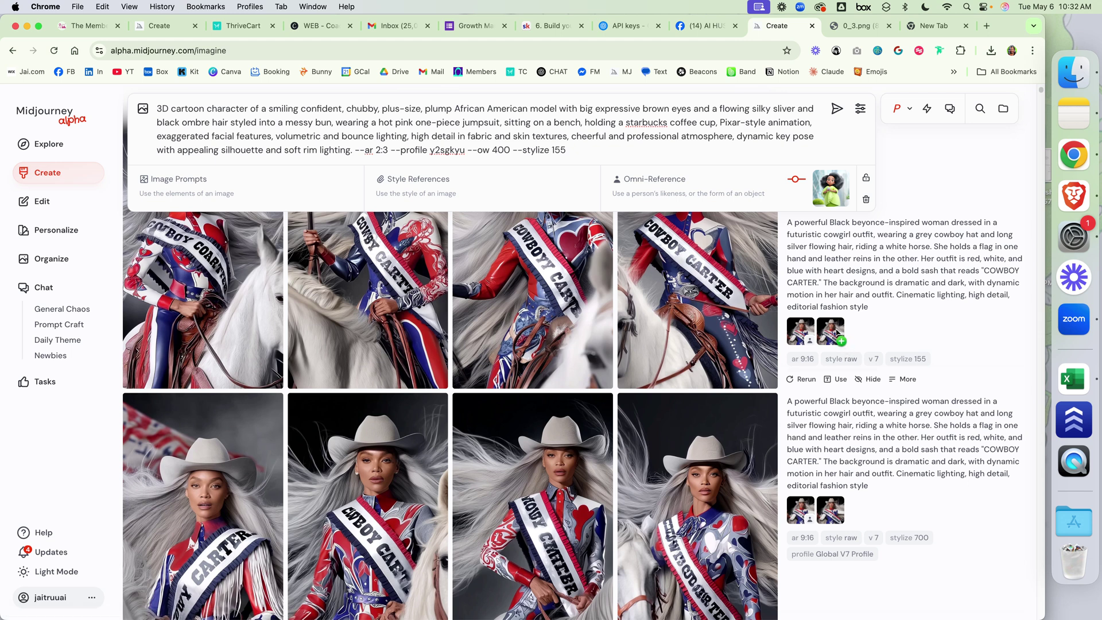
{"action": "left_click", "coordinate": [847, 265]}
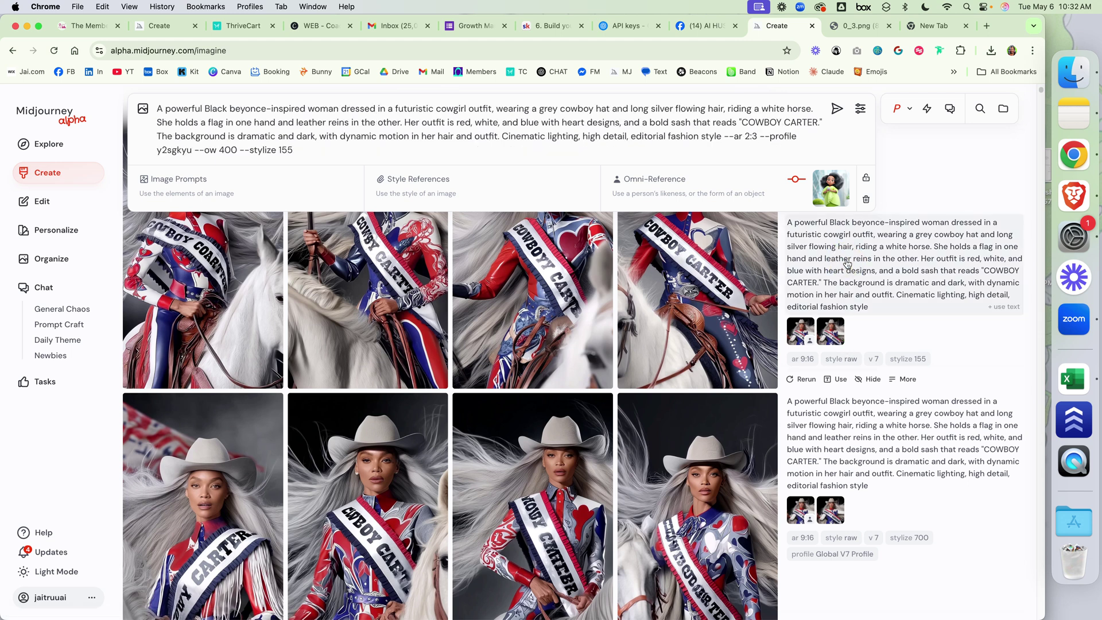
{"action": "left_click", "coordinate": [838, 336]}
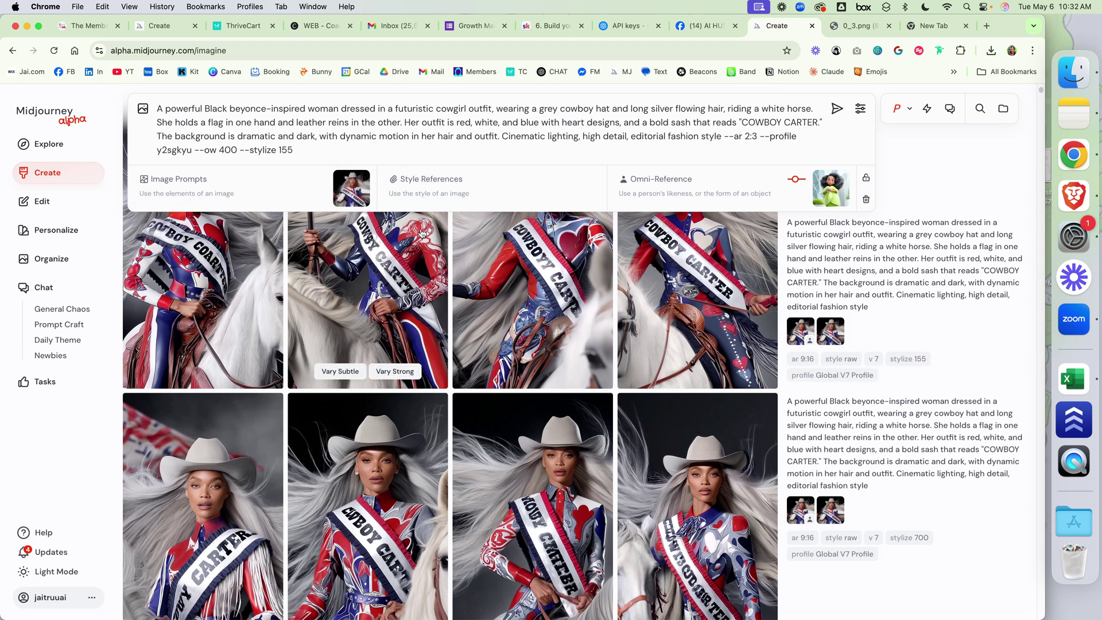
{"action": "left_click", "coordinate": [365, 176]}
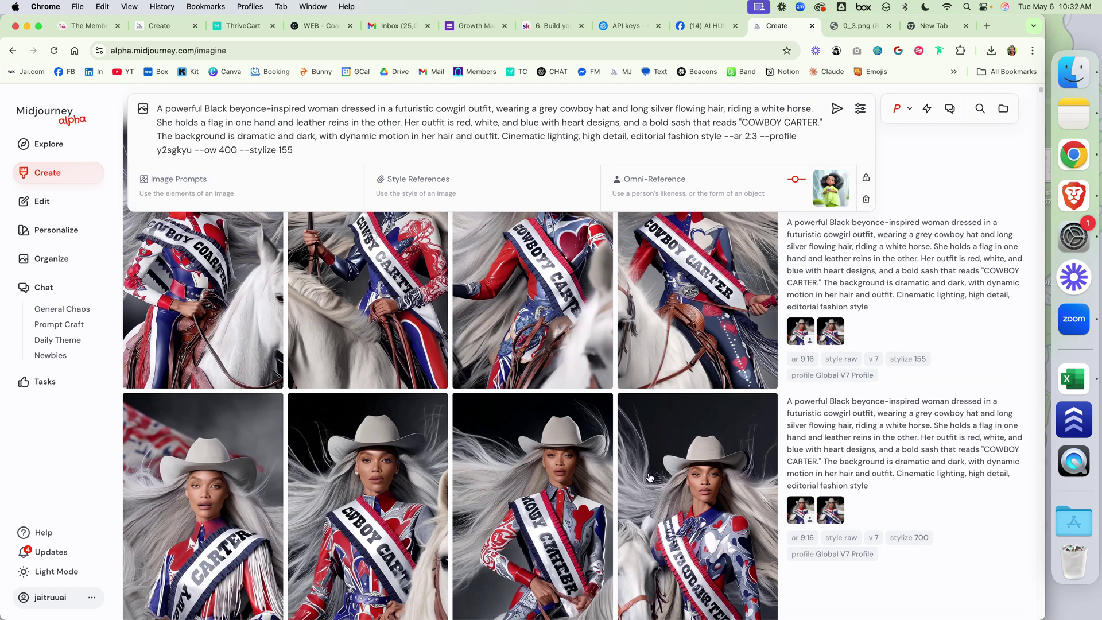
Step: Swap the Omni-Reference for the pink-and-white dress portrait from the ow 400 kitchen table generation, and check it enlarged
{"action": "scroll", "coordinate": [650, 479], "scroll_direction": "down", "scroll_amount": 3}
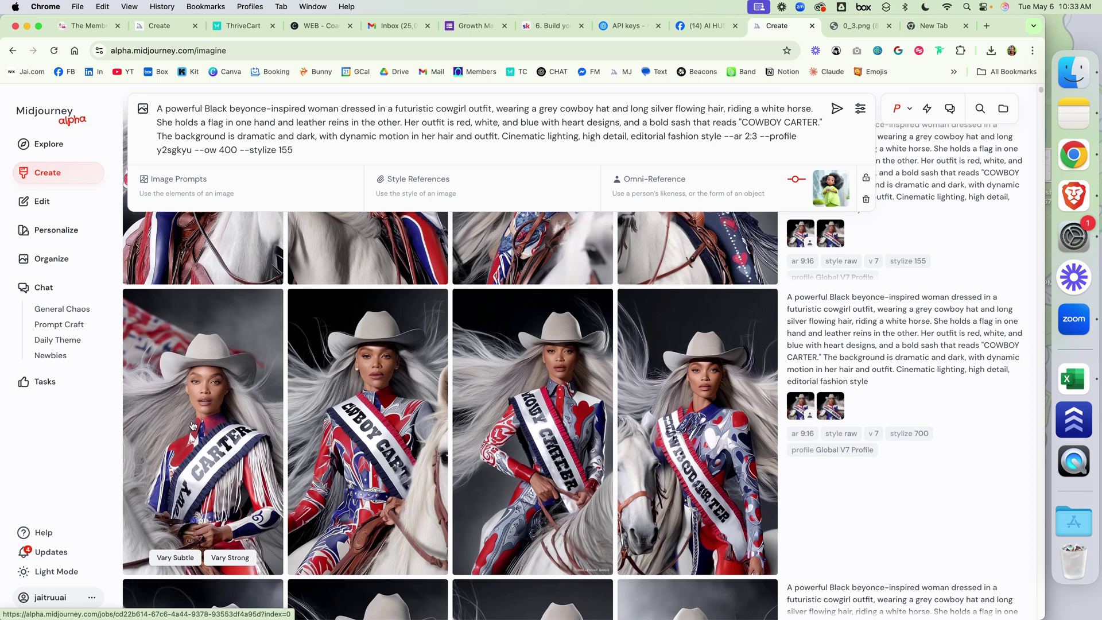
{"action": "scroll", "coordinate": [700, 471], "scroll_direction": "down", "scroll_amount": 5}
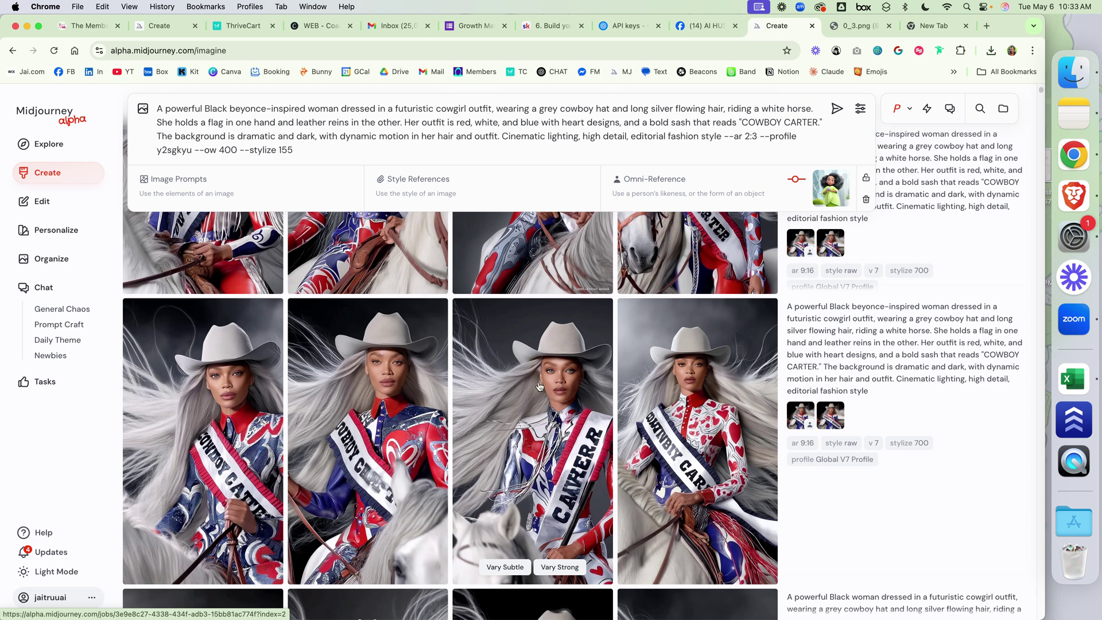
{"action": "scroll", "coordinate": [694, 442], "scroll_direction": "down", "scroll_amount": 4}
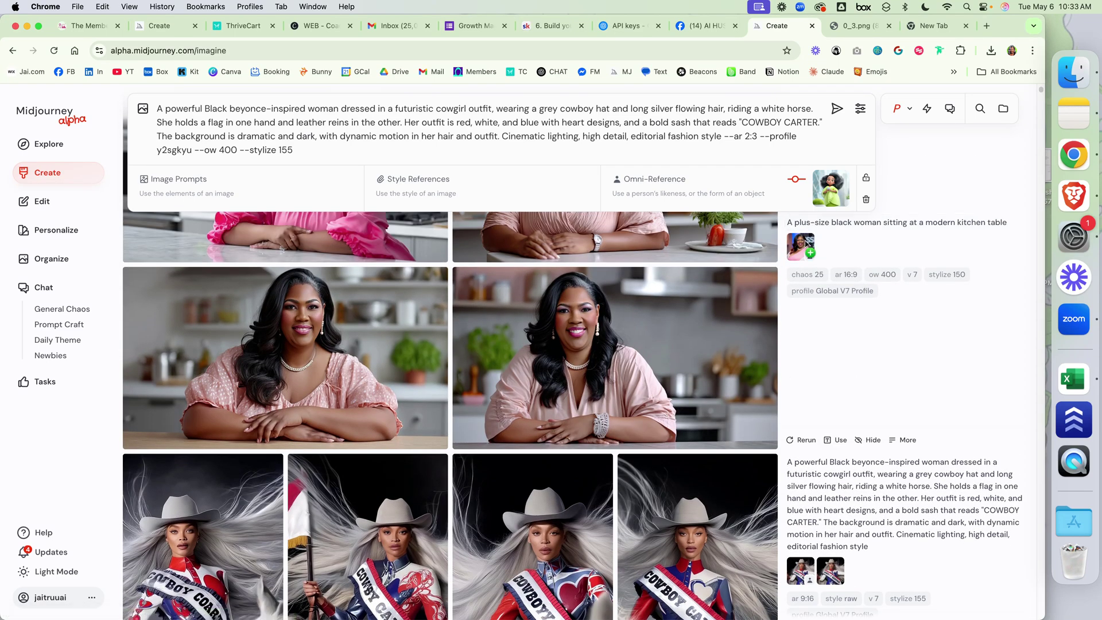
{"action": "left_click", "coordinate": [807, 244]}
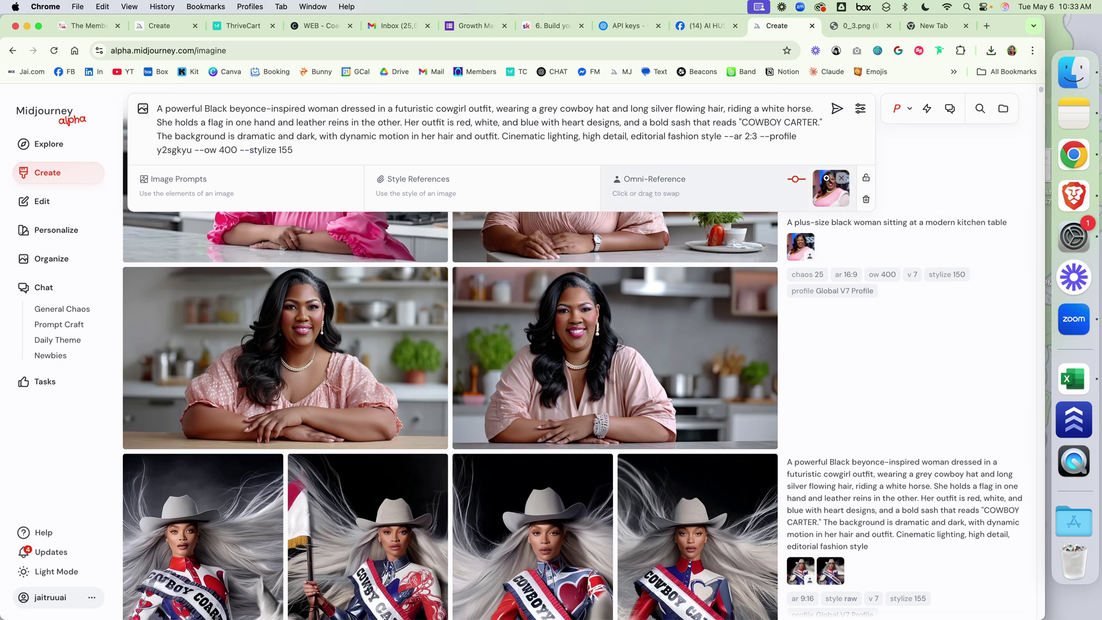
{"action": "left_click", "coordinate": [826, 179]}
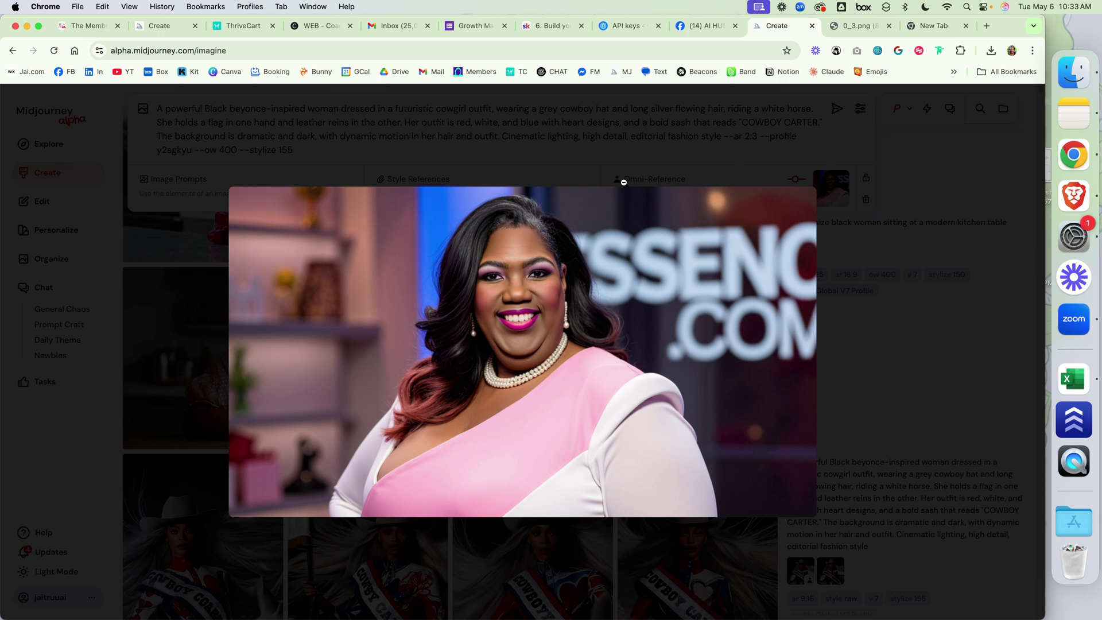
{"action": "left_click", "coordinate": [892, 210]}
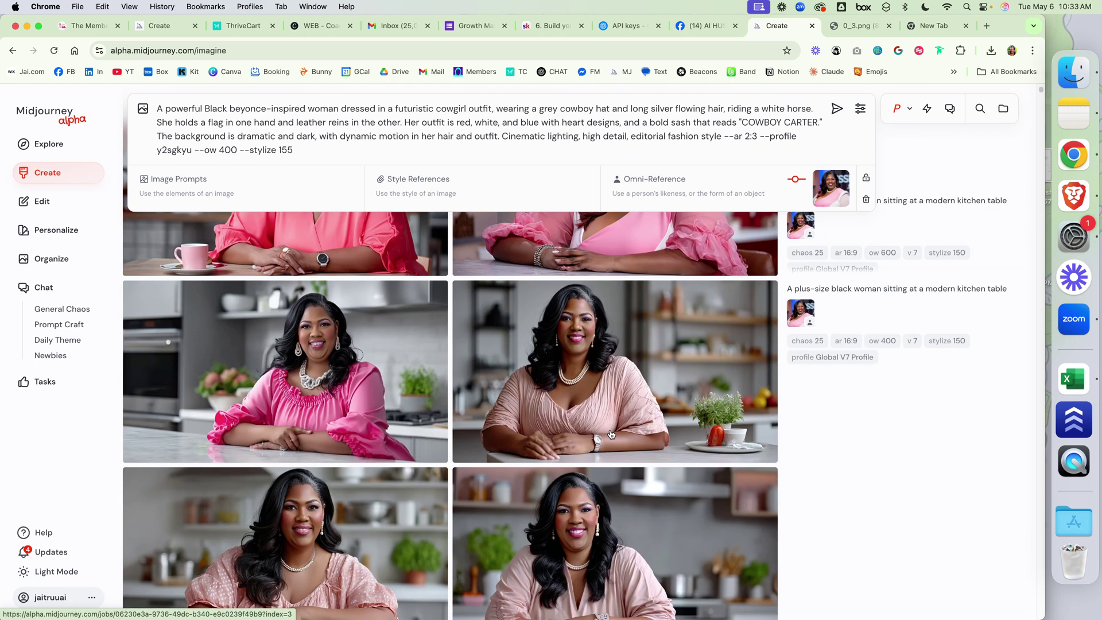
Step: View the enlarged images of the ow 400 kitchen table generation from second to fourth, and return to the gallery
{"action": "left_click", "coordinate": [548, 317]}
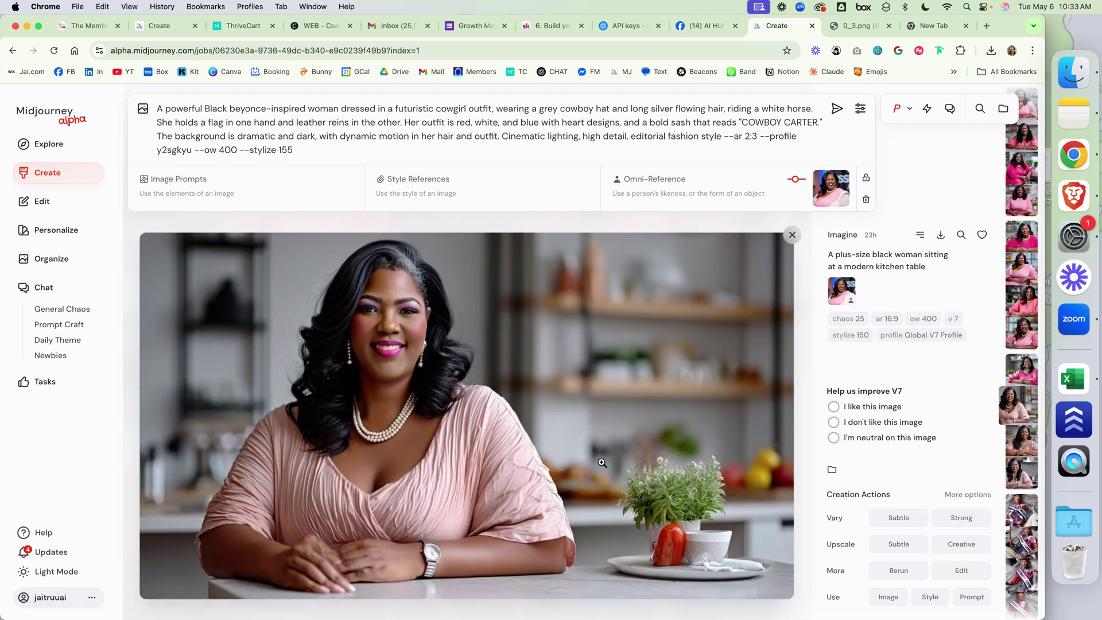
{"action": "key", "text": "Right"}
{"action": "key", "text": "Right"}
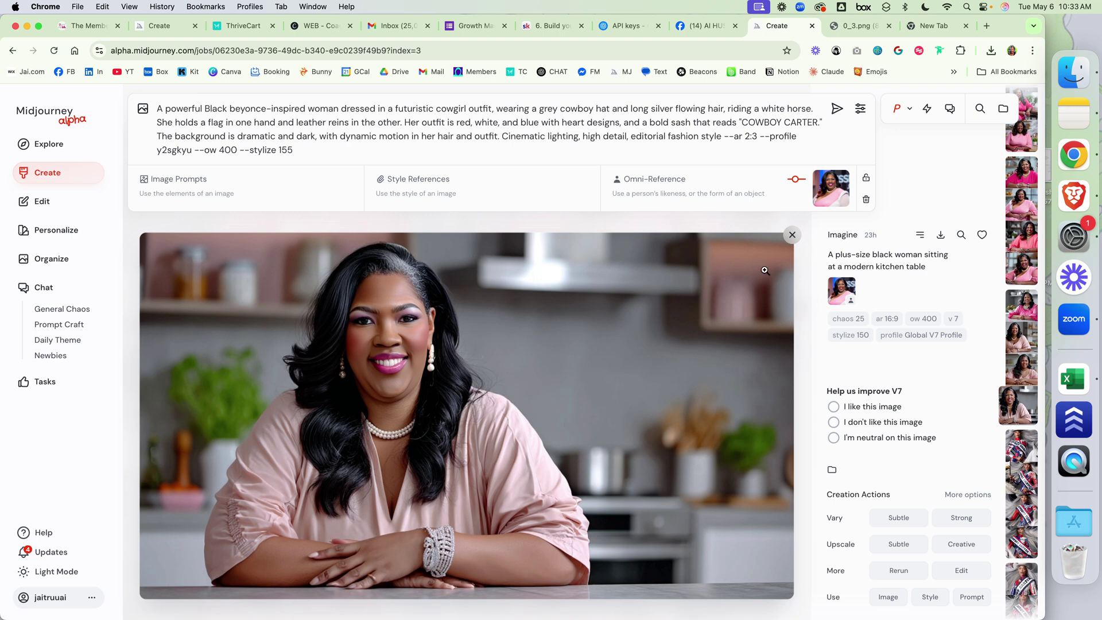
{"action": "left_click", "coordinate": [792, 235]}
Step: View the enlarged fourth and first images of the ow 600, stylize 150 kitchen table generation, and return to the gallery
{"action": "scroll", "coordinate": [645, 400], "scroll_direction": "up", "scroll_amount": 2}
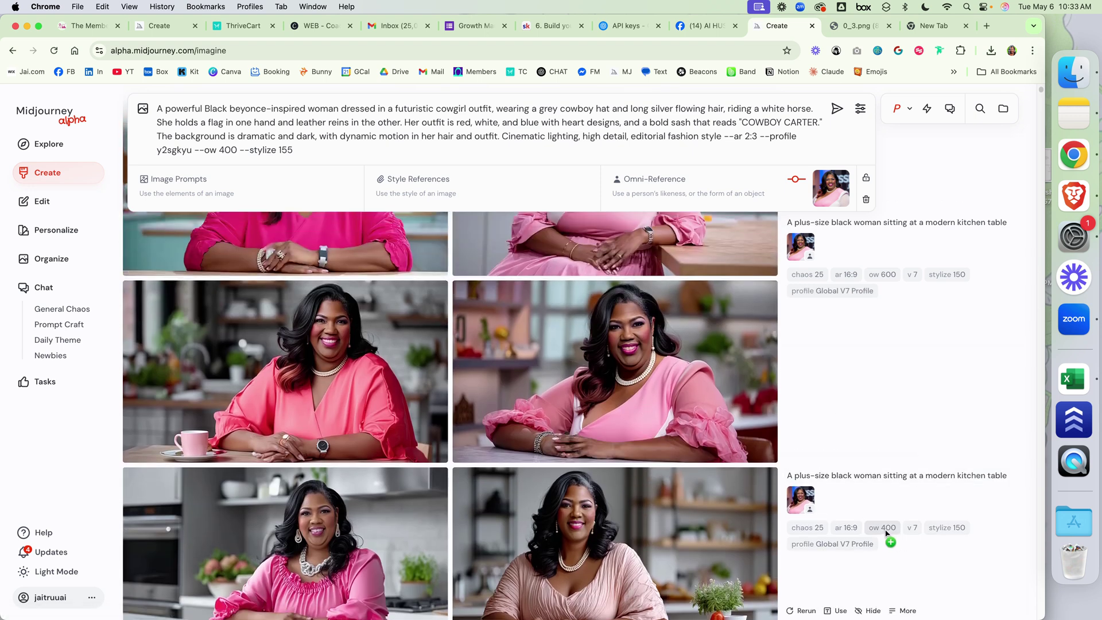
{"action": "scroll", "coordinate": [658, 381], "scroll_direction": "up", "scroll_amount": 2}
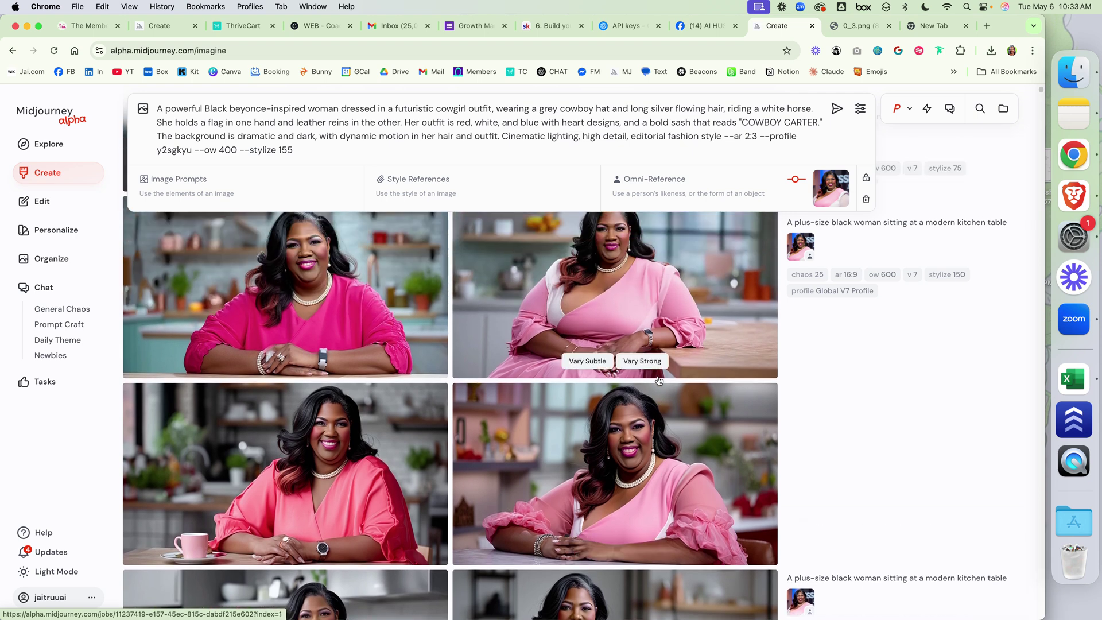
{"action": "scroll", "coordinate": [658, 381], "scroll_direction": "up", "scroll_amount": 1}
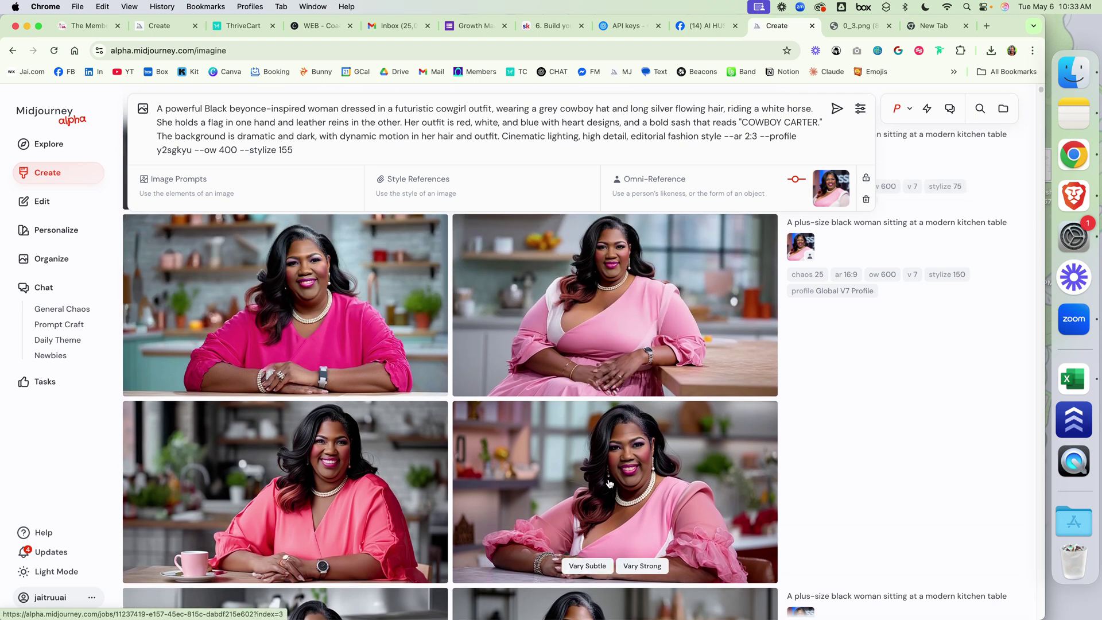
{"action": "left_click", "coordinate": [609, 449]}
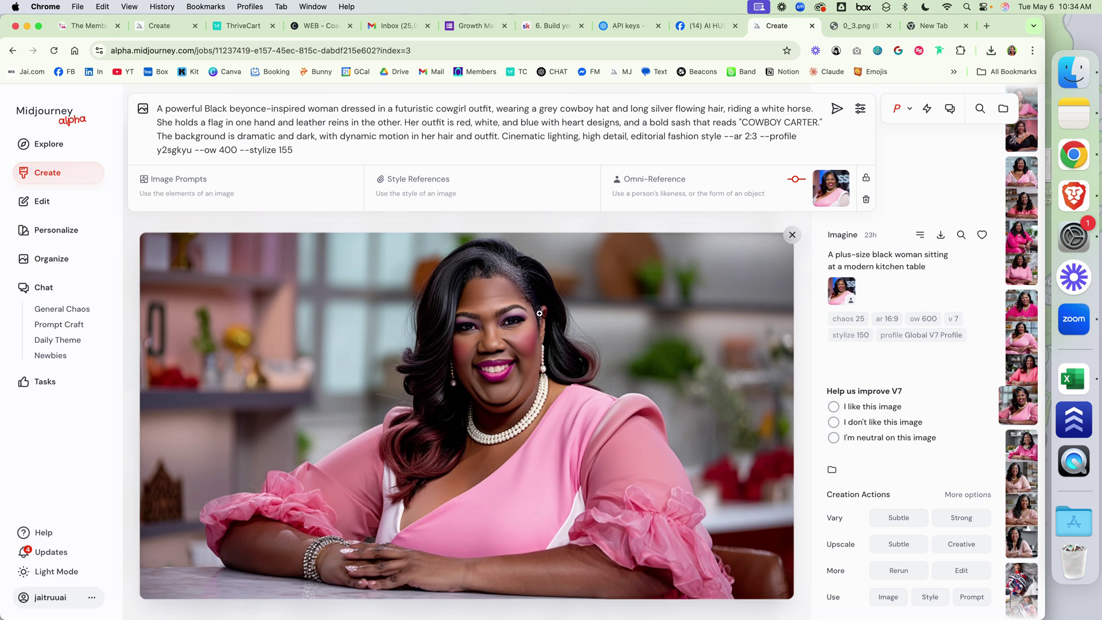
{"action": "left_click", "coordinate": [792, 235]}
{"action": "left_click", "coordinate": [345, 283]}
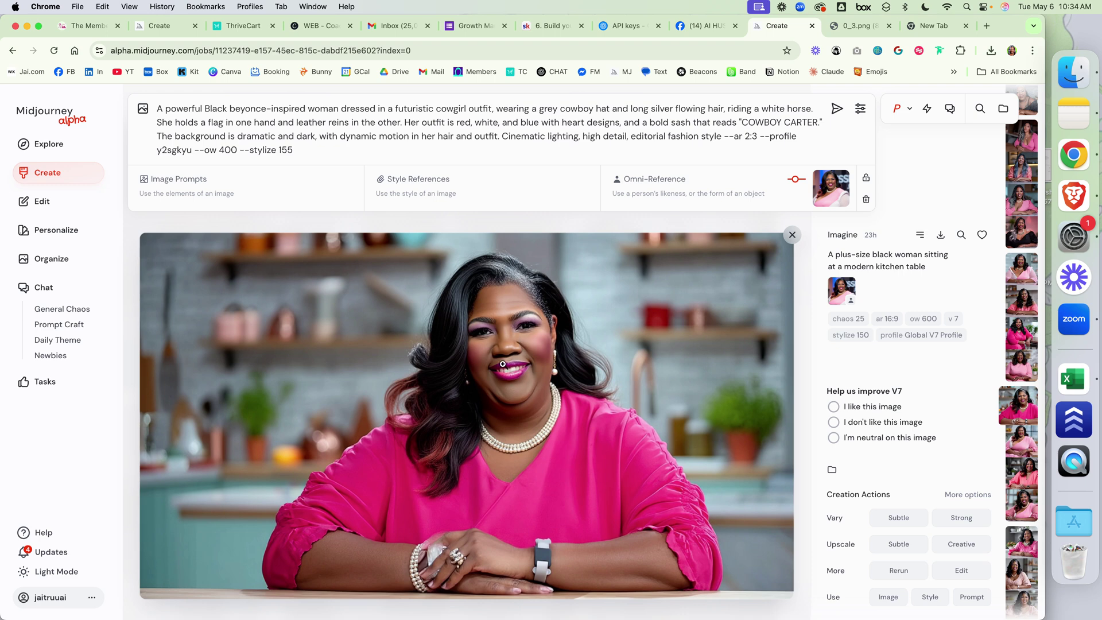
{"action": "left_click", "coordinate": [792, 235]}
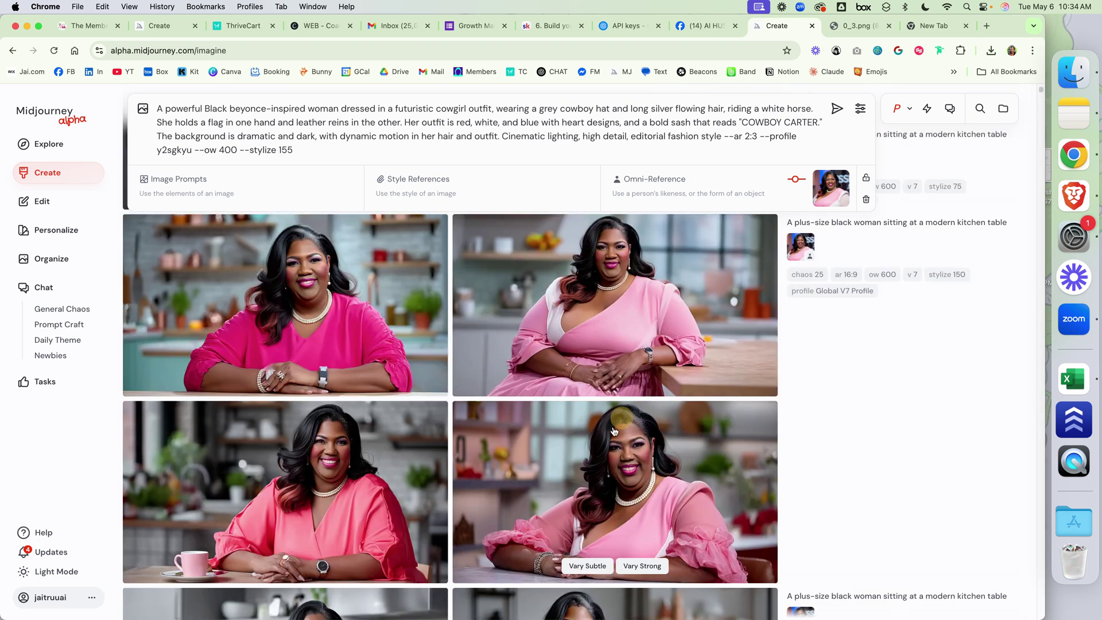
Step: Compare the enlarged first image of the ow 600, stylize 75 kitchen table generation with the Omni-Reference portrait, and return to the gallery
{"action": "scroll", "coordinate": [534, 515], "scroll_direction": "up", "scroll_amount": 3}
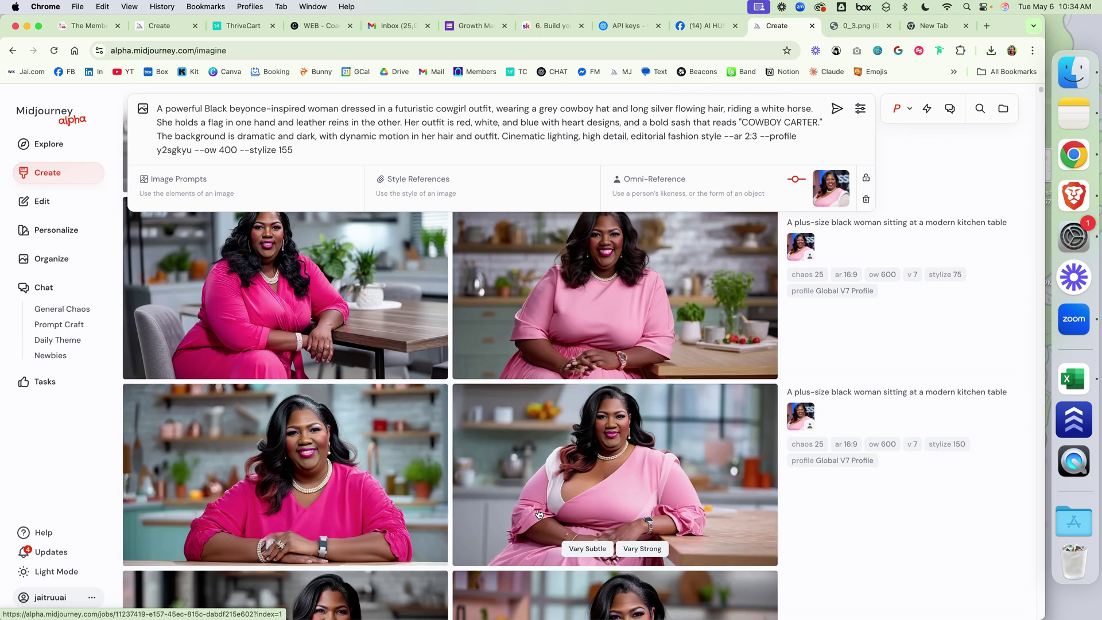
{"action": "scroll", "coordinate": [539, 514], "scroll_direction": "up", "scroll_amount": 4}
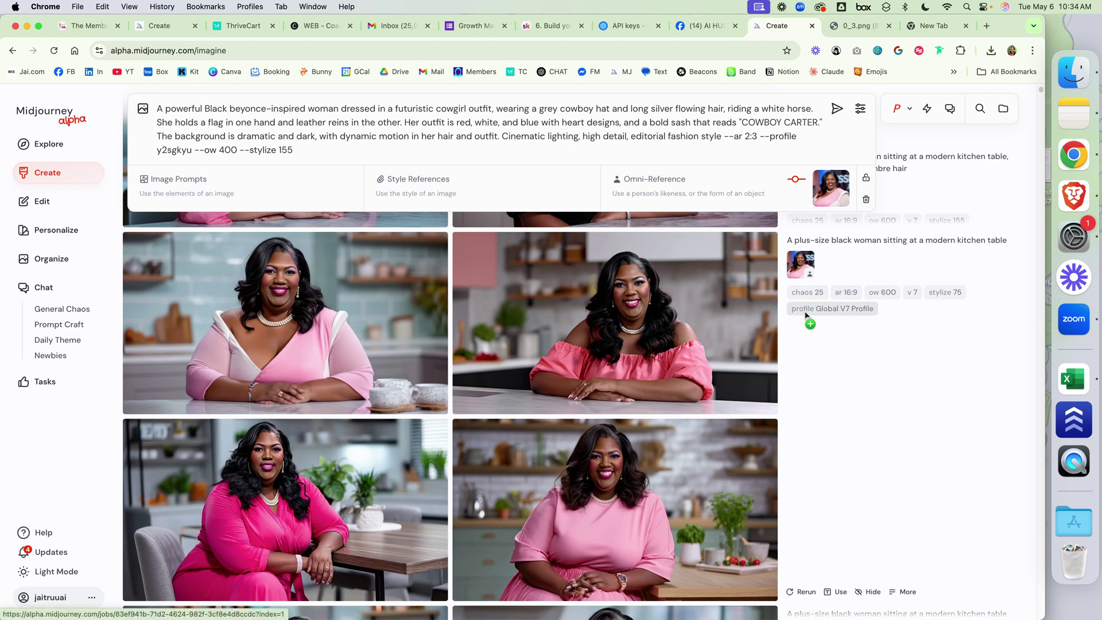
{"action": "scroll", "coordinate": [824, 361], "scroll_direction": "down", "scroll_amount": 3}
{"action": "scroll", "coordinate": [824, 366], "scroll_direction": "up", "scroll_amount": 3}
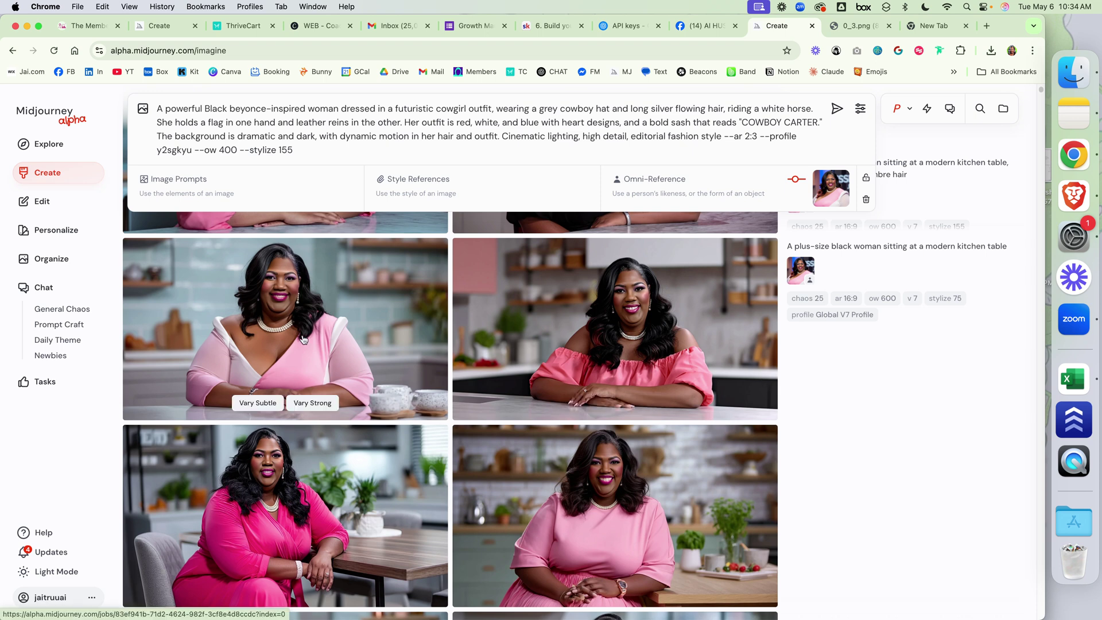
{"action": "left_click", "coordinate": [304, 339]}
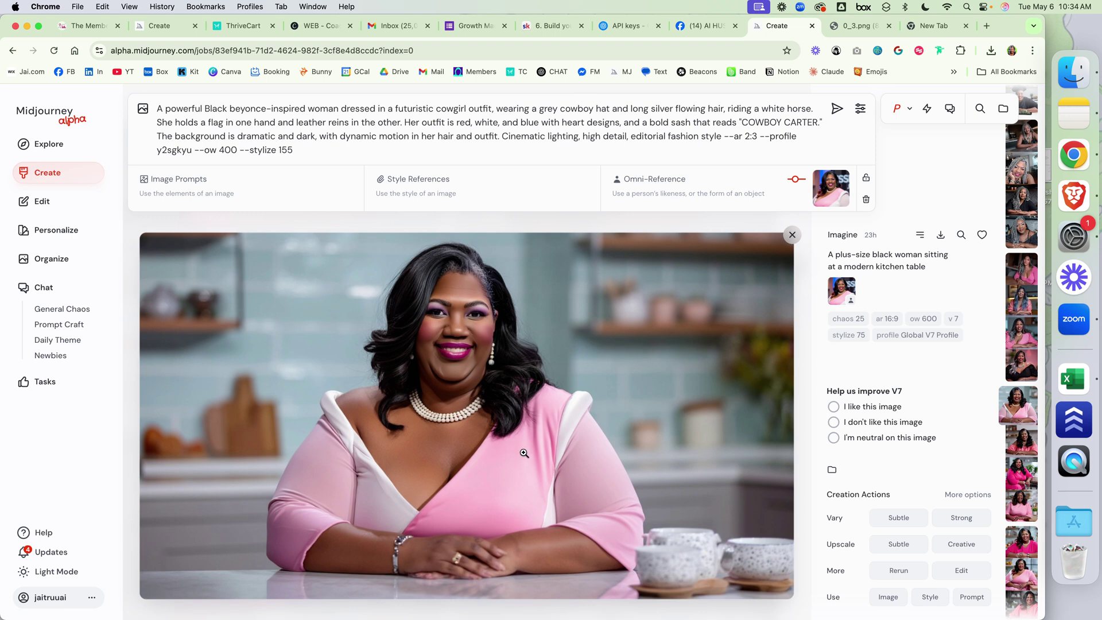
{"action": "left_click", "coordinate": [824, 177]}
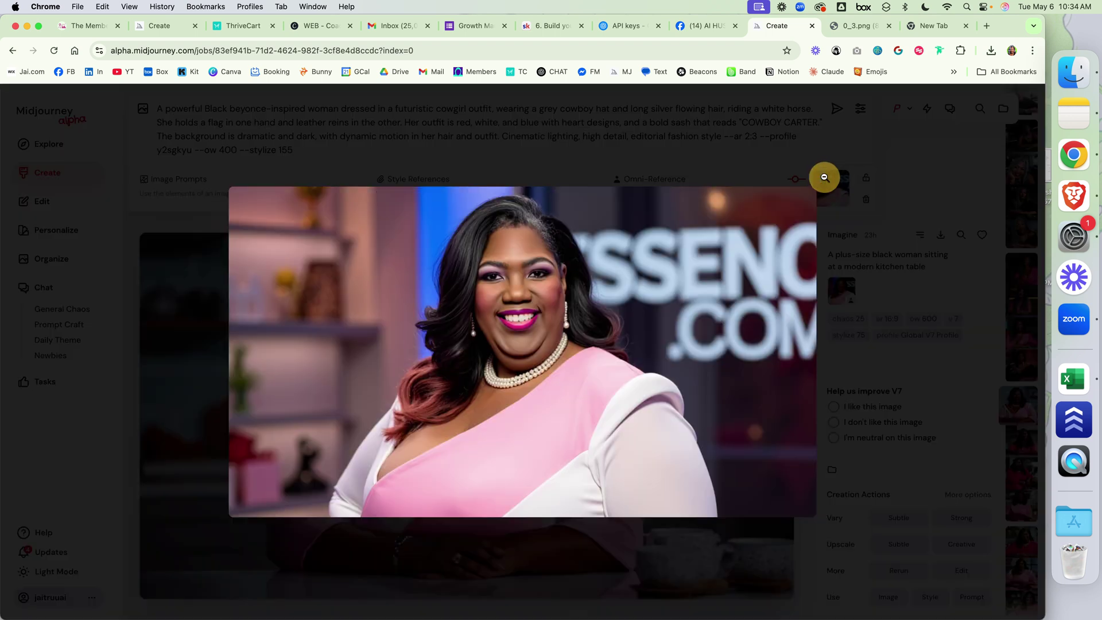
{"action": "left_click", "coordinate": [129, 182]}
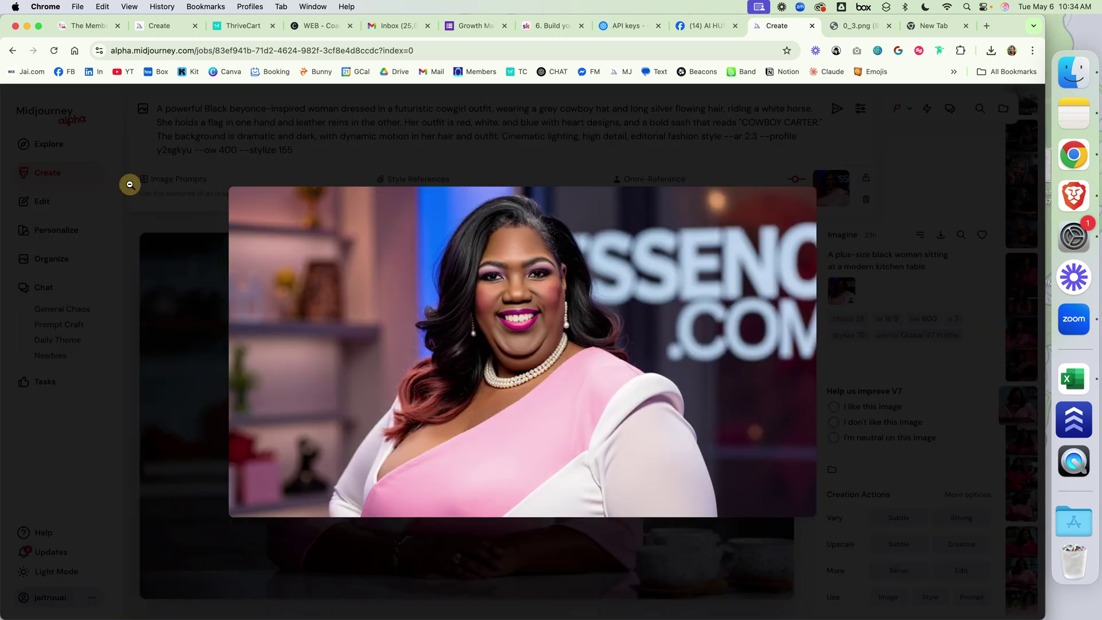
{"action": "left_click", "coordinate": [793, 235]}
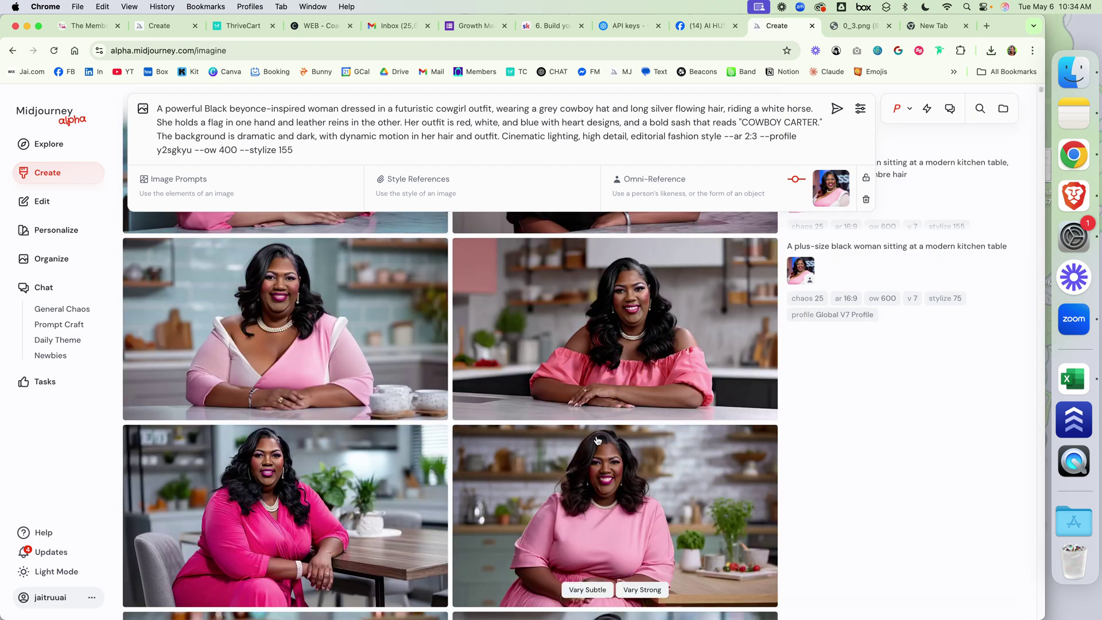
Step: Swap the Omni-Reference for the grey-braided woman's portrait from the kitchen table generation with long silver and black ombre hair
{"action": "scroll", "coordinate": [679, 505], "scroll_direction": "down", "scroll_amount": 5}
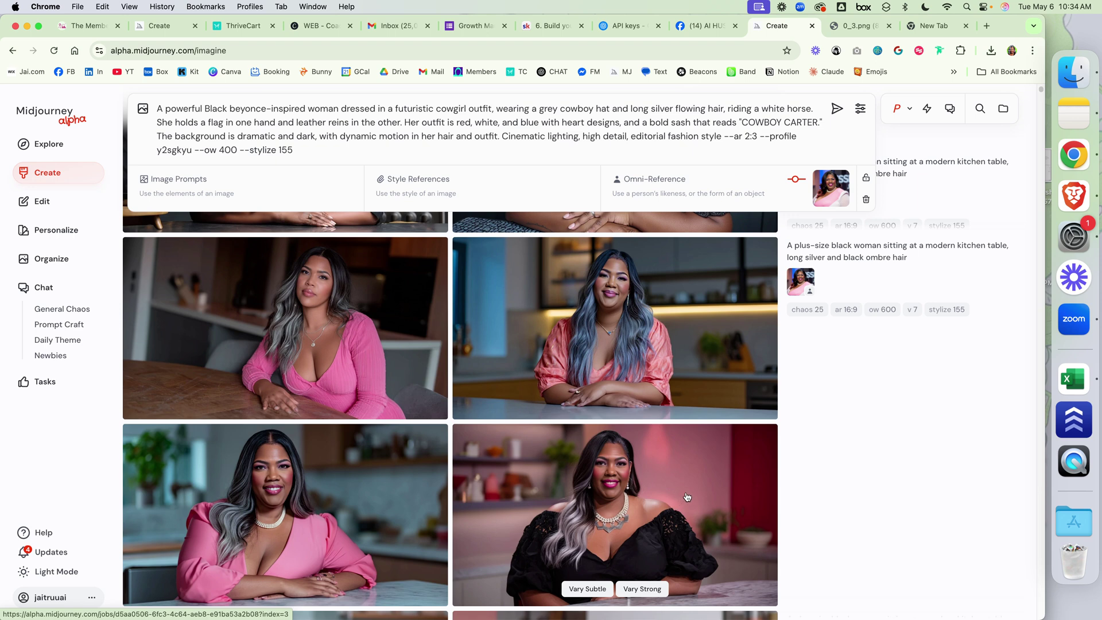
{"action": "scroll", "coordinate": [694, 493], "scroll_direction": "down", "scroll_amount": 5}
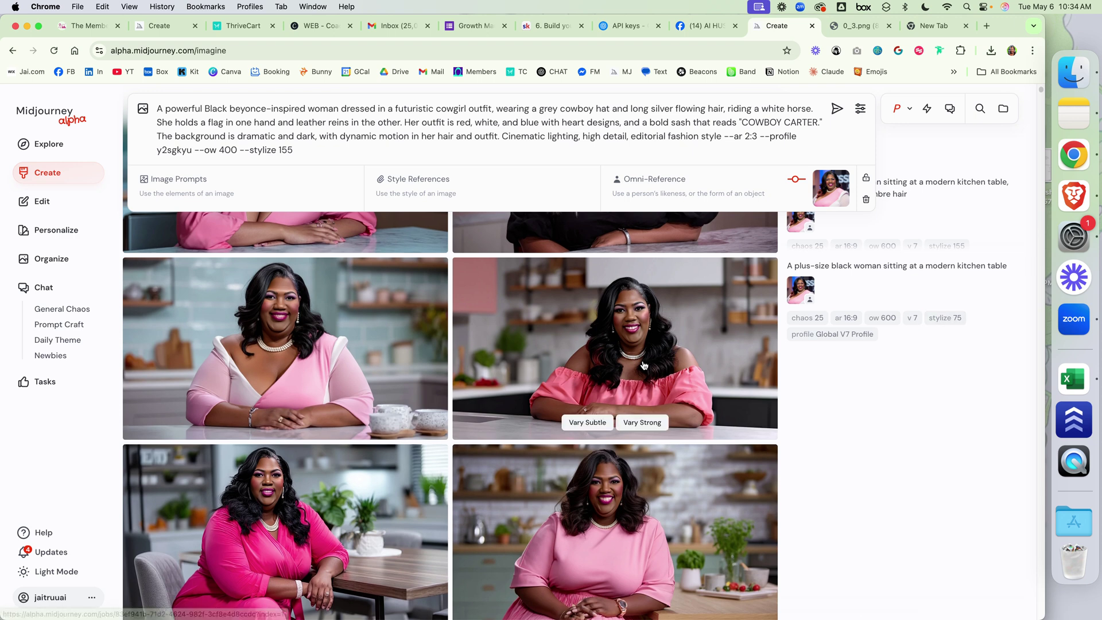
{"action": "scroll", "coordinate": [656, 426], "scroll_direction": "up", "scroll_amount": 5}
{"action": "scroll", "coordinate": [656, 425], "scroll_direction": "up", "scroll_amount": 2}
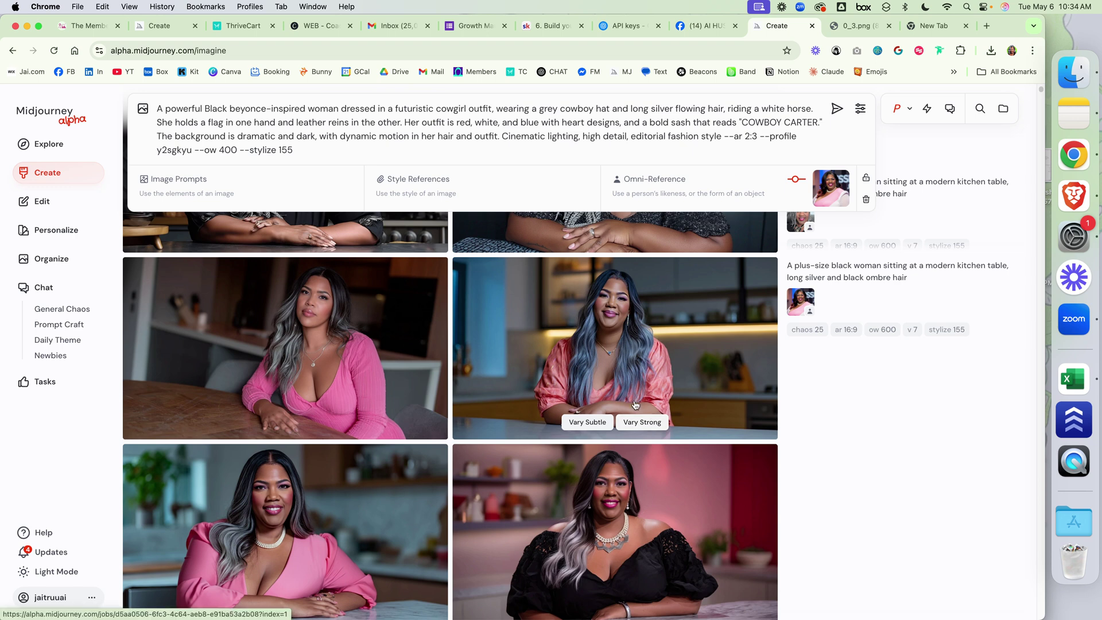
{"action": "scroll", "coordinate": [658, 466], "scroll_direction": "up", "scroll_amount": 5}
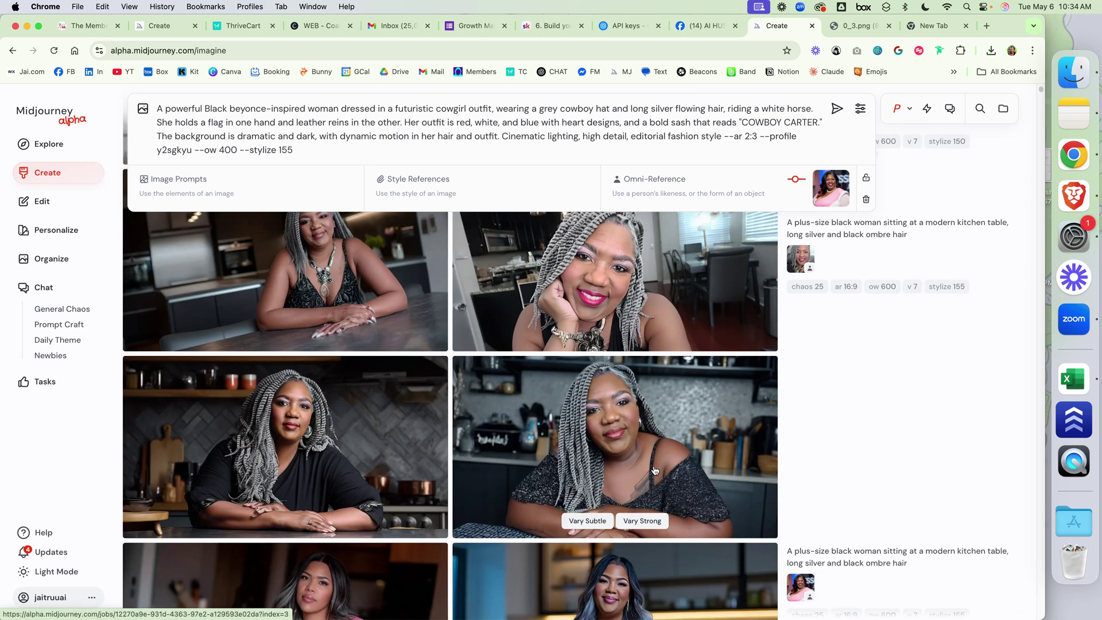
{"action": "mouse_move", "coordinate": [801, 258]}
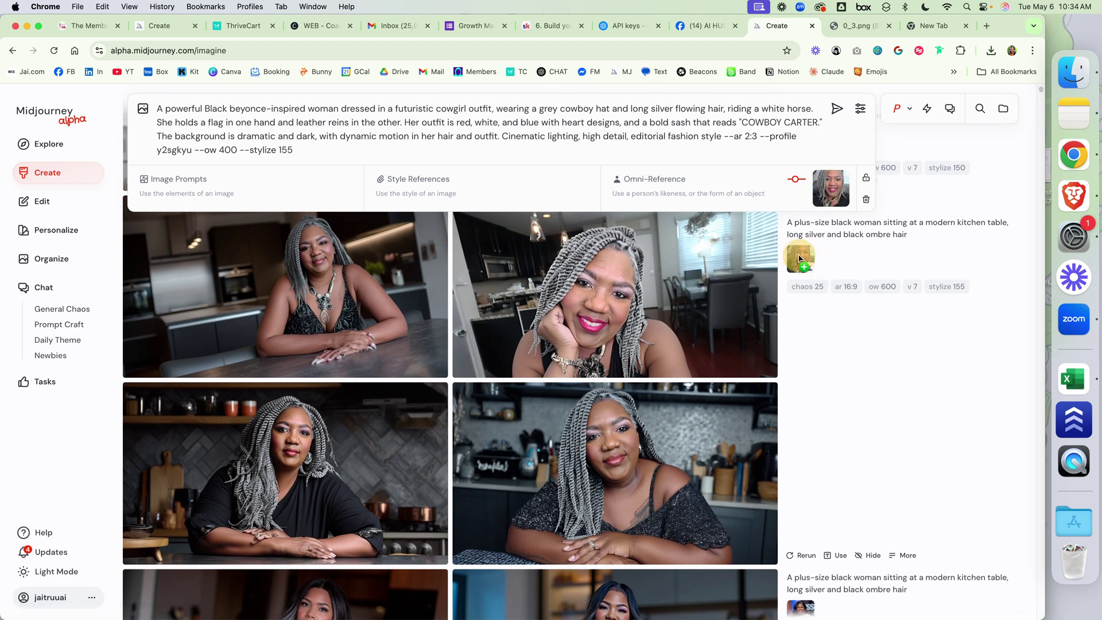
Step: Compare the enlarged Omni-Reference portrait with the second image of the ow 600, stylize 155 kitchen table generation, and return to the gallery
{"action": "left_click", "coordinate": [831, 190]}
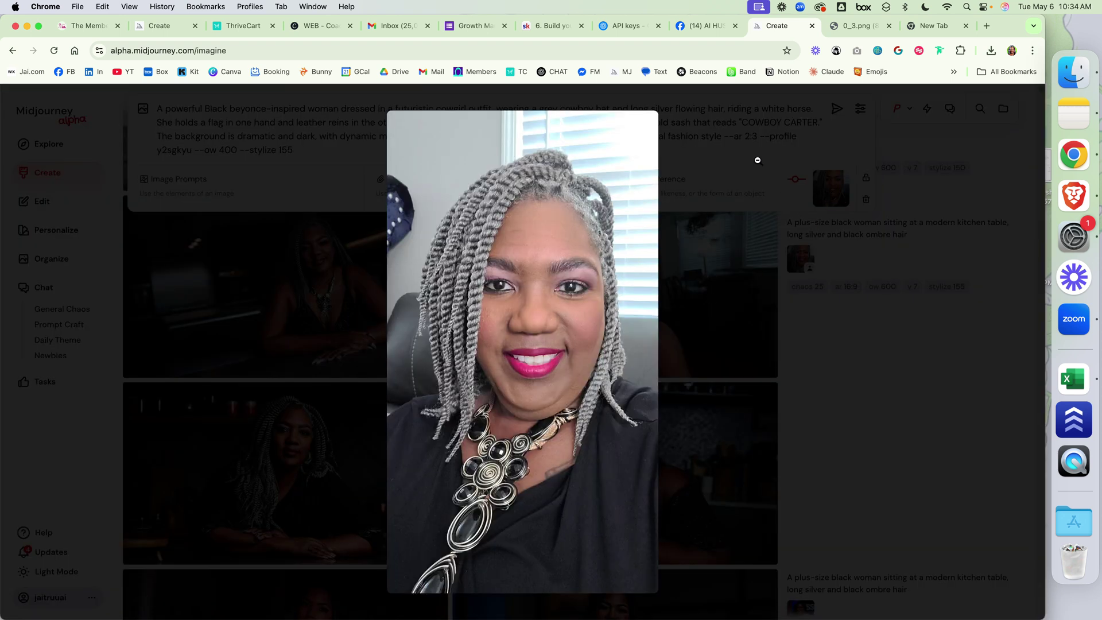
{"action": "left_click", "coordinate": [747, 144]}
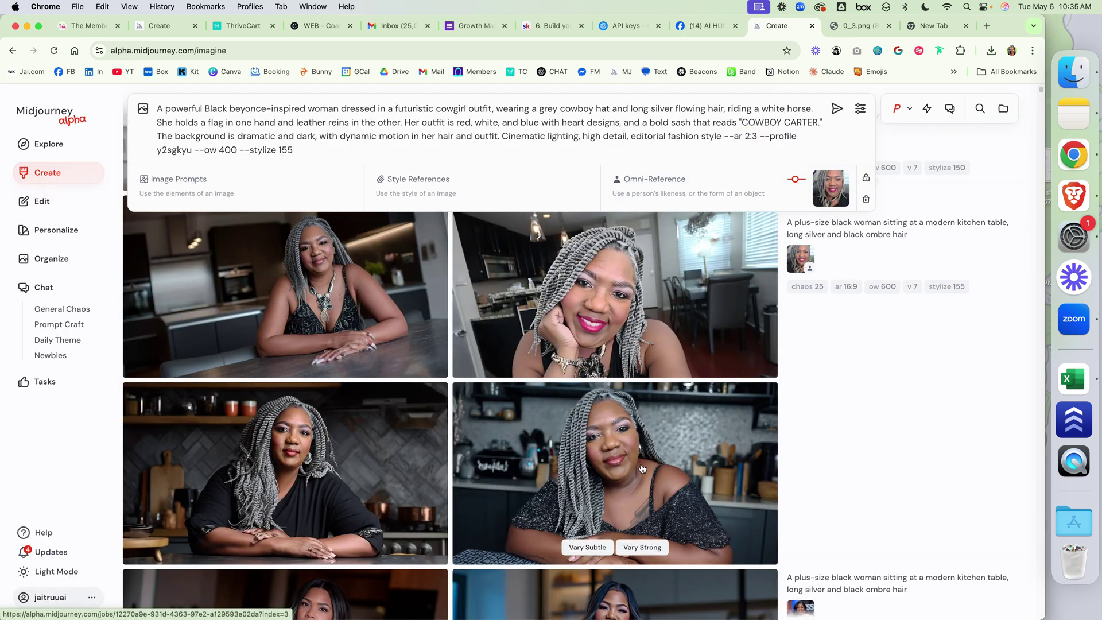
{"action": "left_click", "coordinate": [829, 181]}
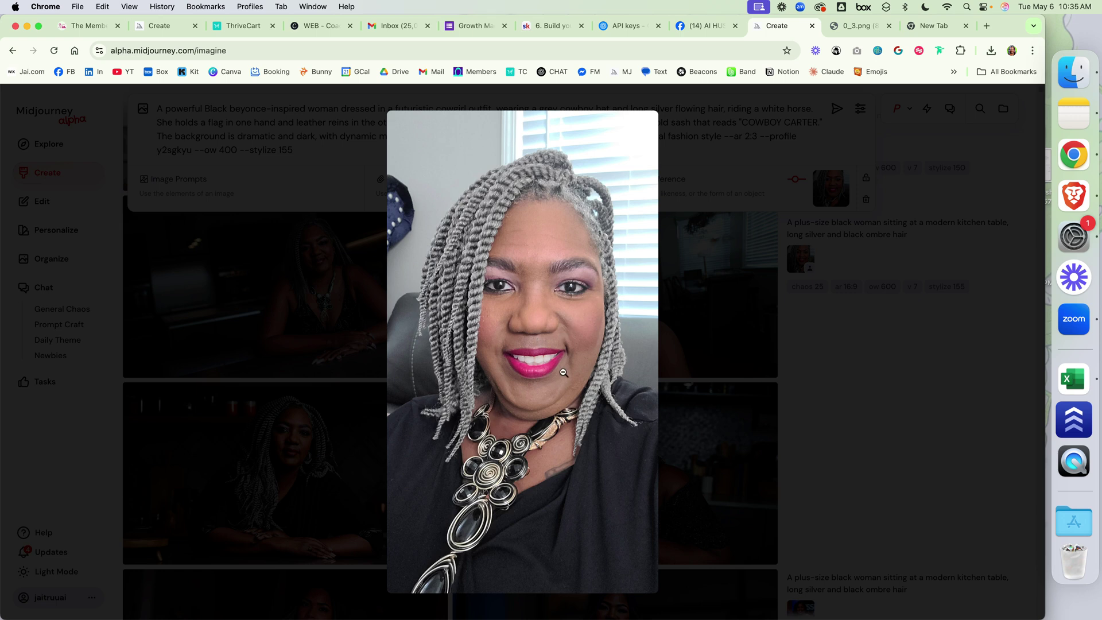
{"action": "left_click", "coordinate": [752, 154]}
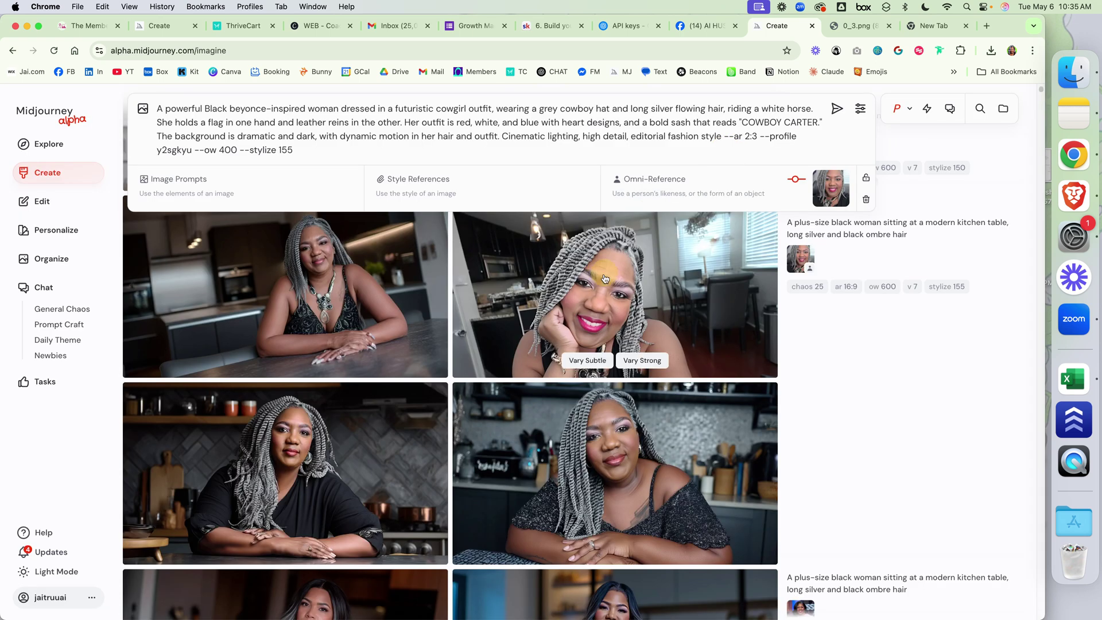
{"action": "left_click", "coordinate": [592, 307]}
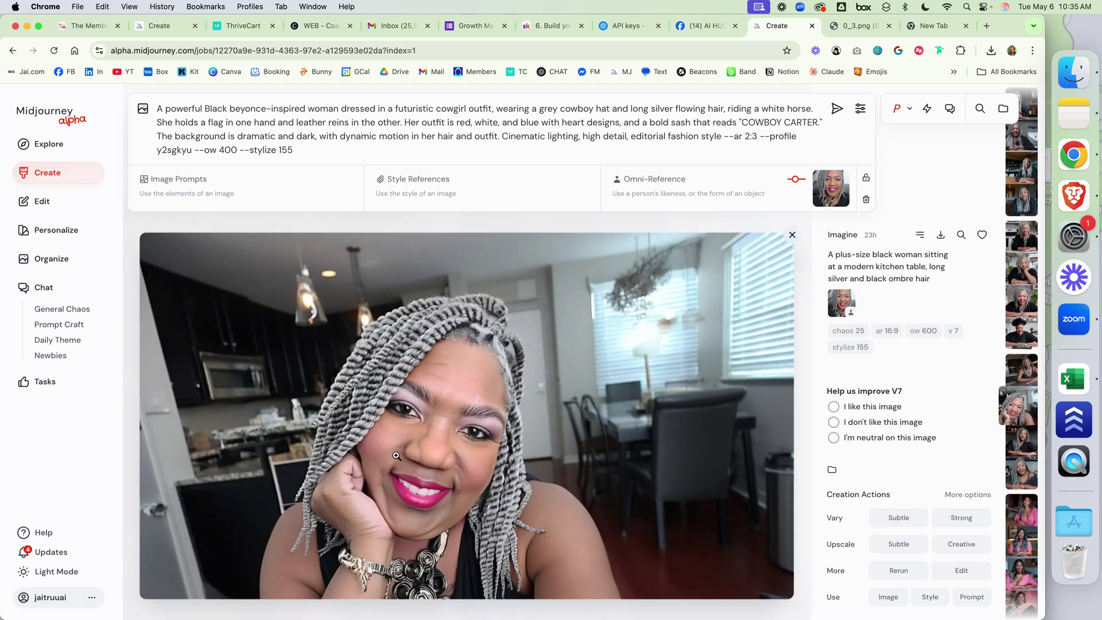
{"action": "left_click", "coordinate": [793, 236]}
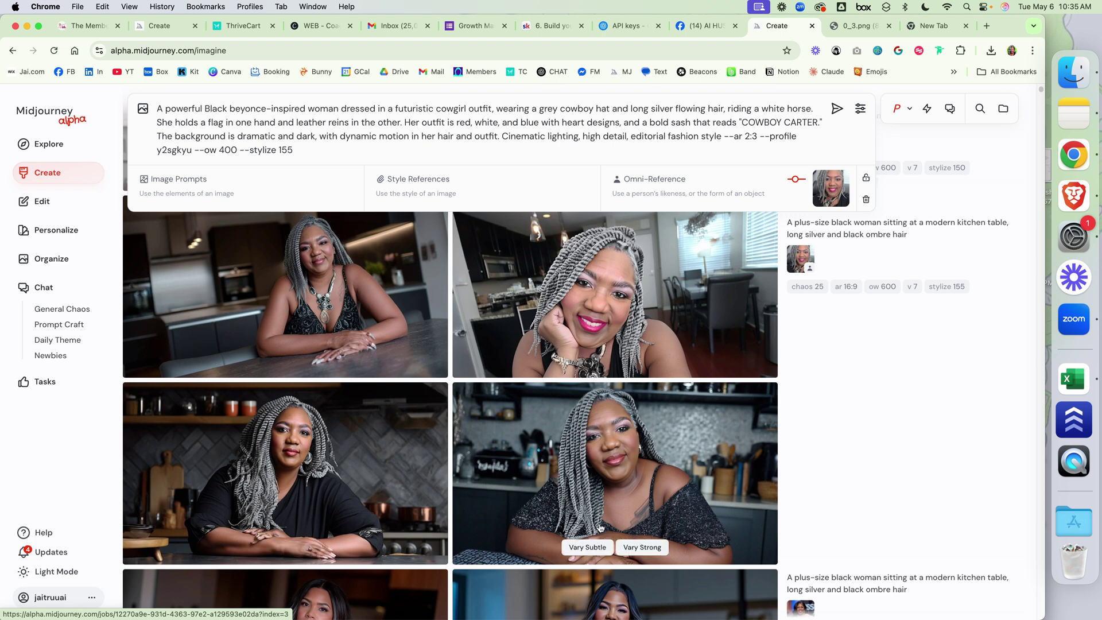
Step: View the enlarged first to third images of the ow 600, stylize 150 generation with the Global V7 Profile, and return to the gallery
{"action": "scroll", "coordinate": [628, 510], "scroll_direction": "up", "scroll_amount": 2}
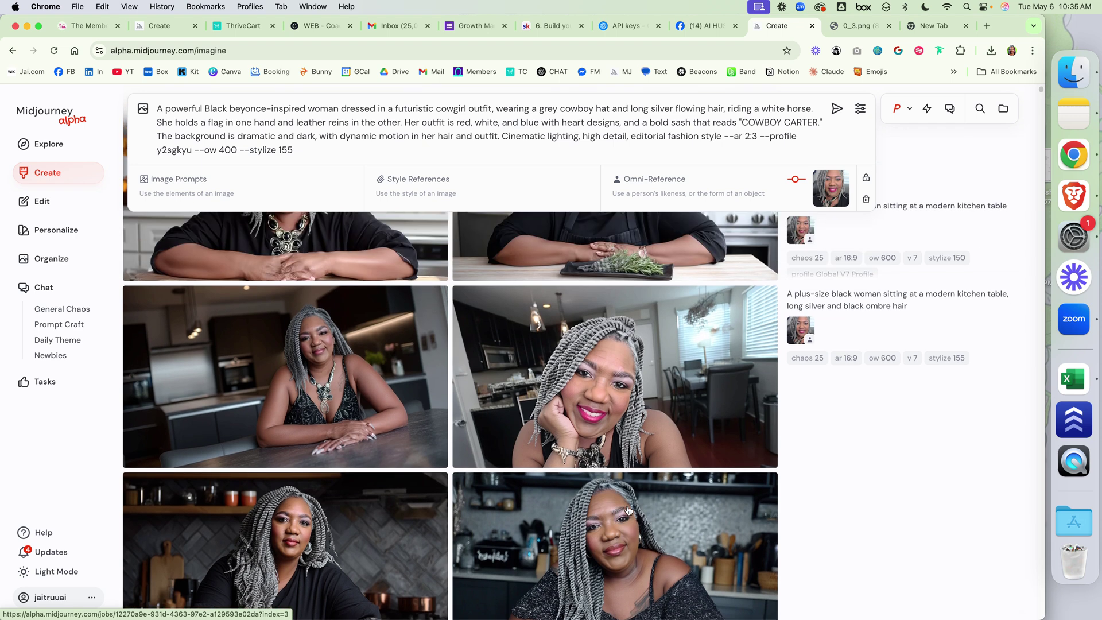
{"action": "scroll", "coordinate": [610, 353], "scroll_direction": "up", "scroll_amount": 6}
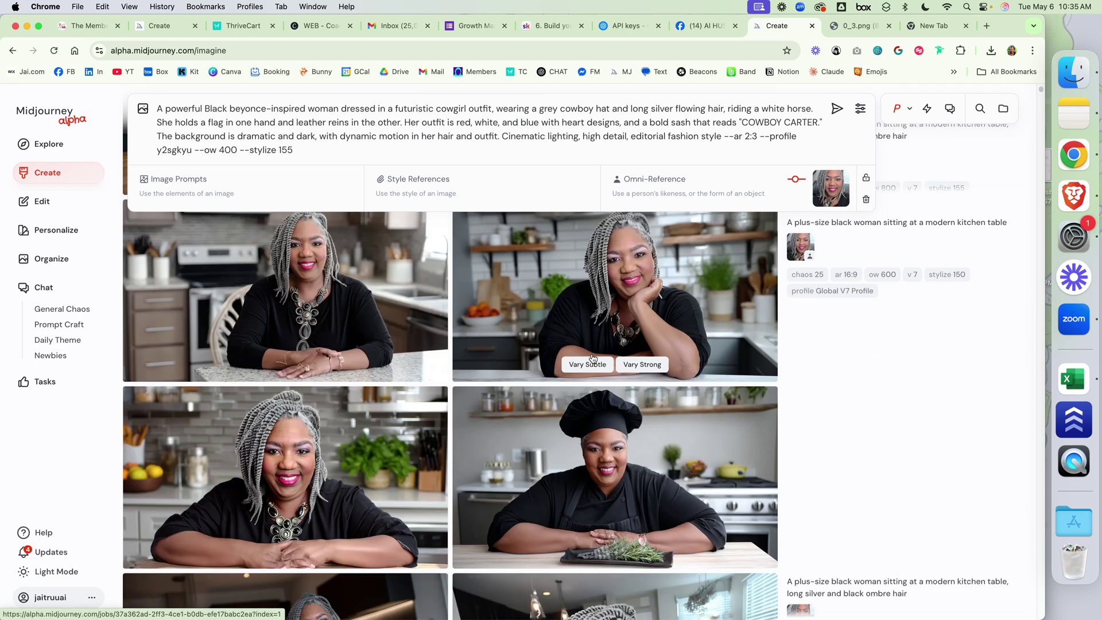
{"action": "left_click", "coordinate": [357, 307]}
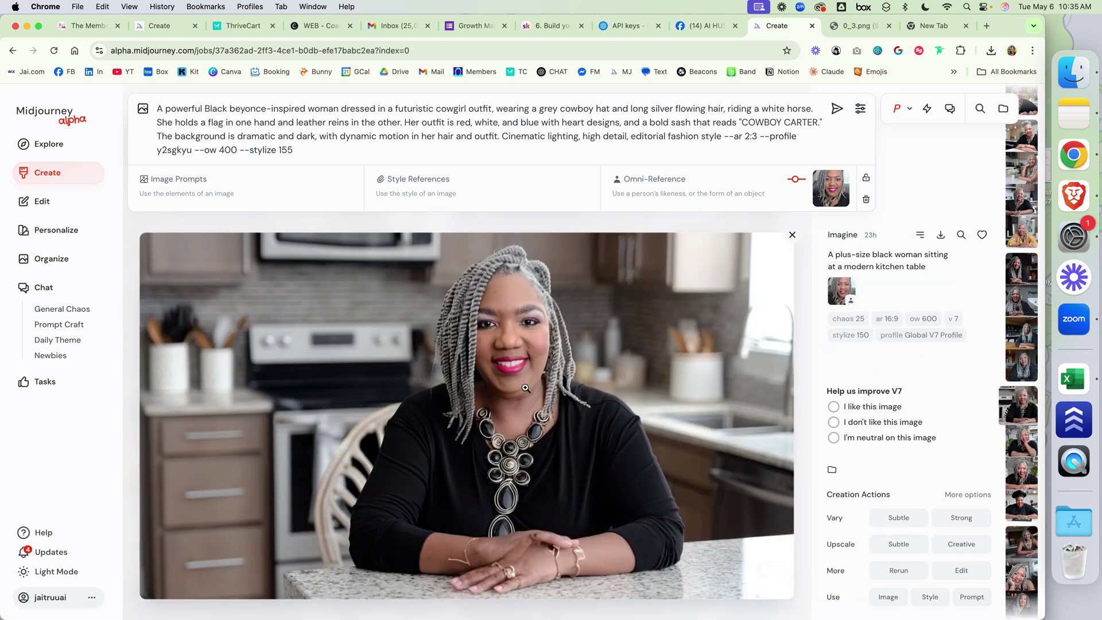
{"action": "key", "text": "Right"}
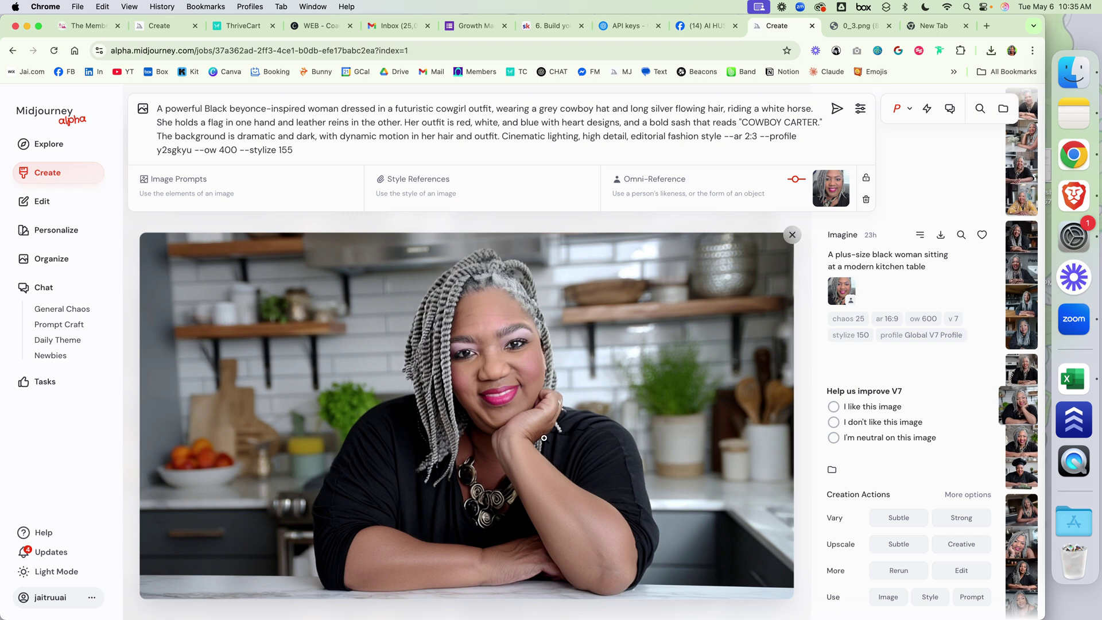
{"action": "key", "text": "Right"}
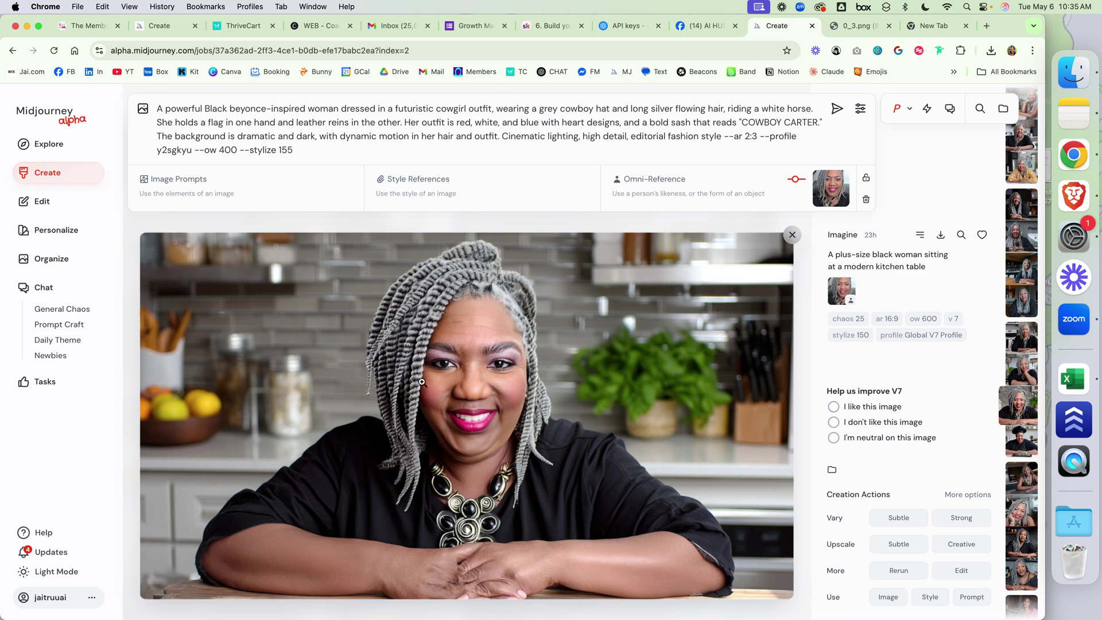
{"action": "left_click", "coordinate": [792, 234]}
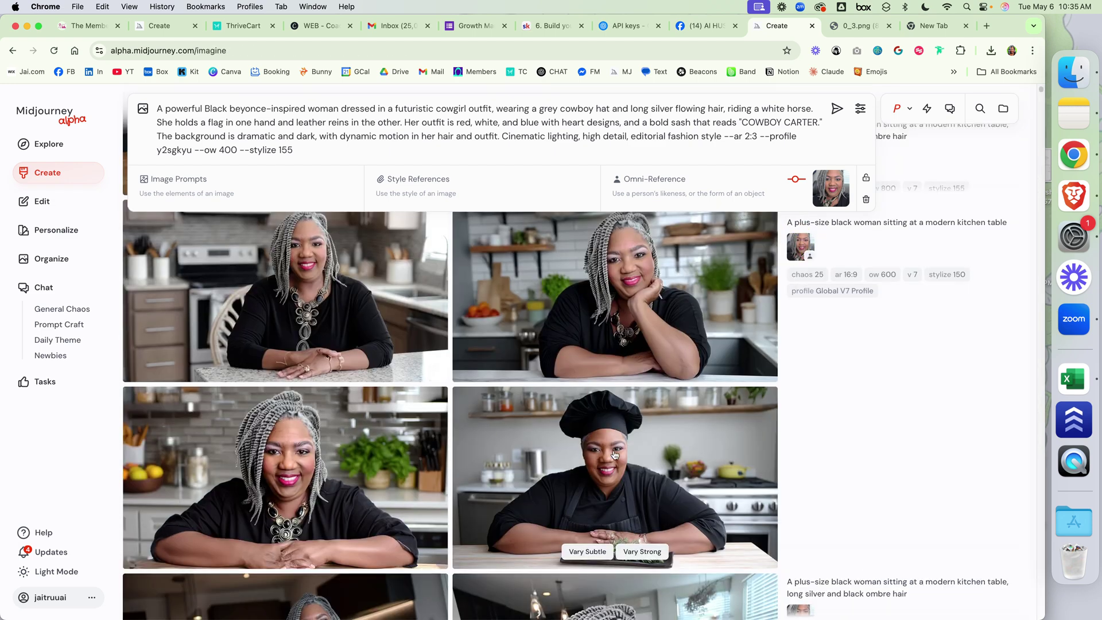
Step: Compare the ow 800 and ow 300 kitchen table generations, view the first ow 300 image enlarged, and return to the gallery
{"action": "scroll", "coordinate": [614, 455], "scroll_direction": "down", "scroll_amount": 5}
{"action": "scroll", "coordinate": [614, 455], "scroll_direction": "up", "scroll_amount": 2}
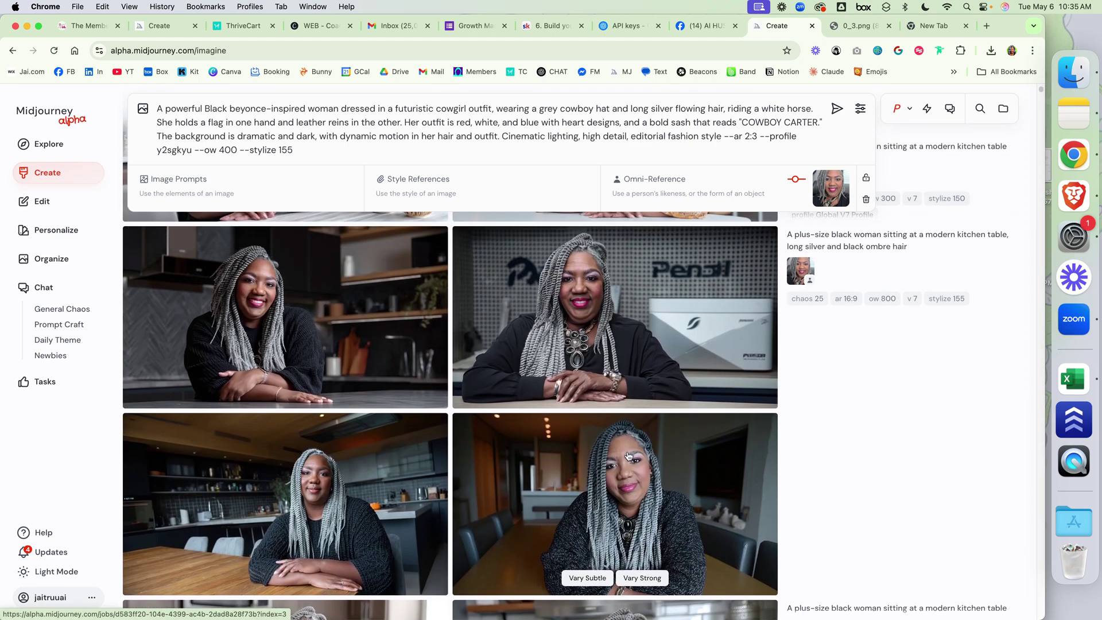
{"action": "scroll", "coordinate": [652, 483], "scroll_direction": "up", "scroll_amount": 4}
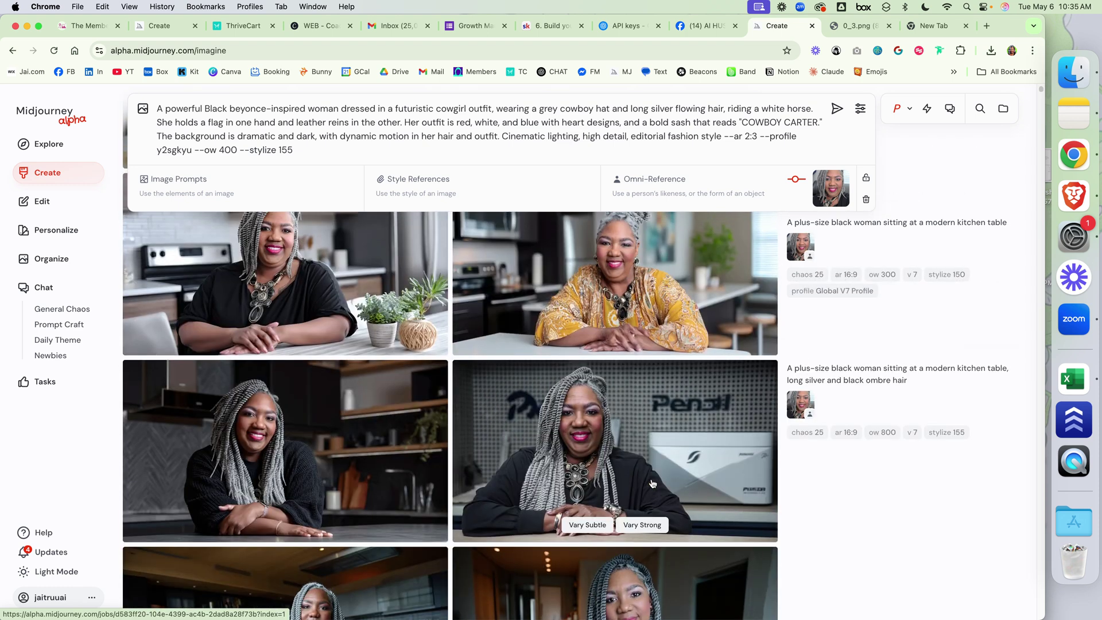
{"action": "scroll", "coordinate": [652, 484], "scroll_direction": "up", "scroll_amount": 1}
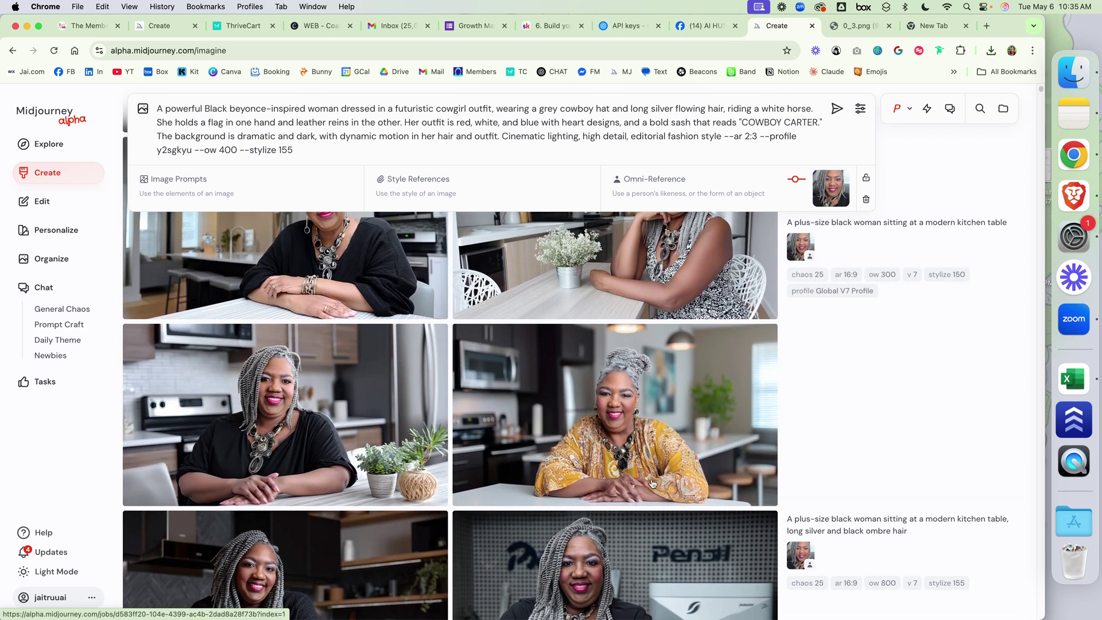
{"action": "mouse_move", "coordinate": [285, 492]}
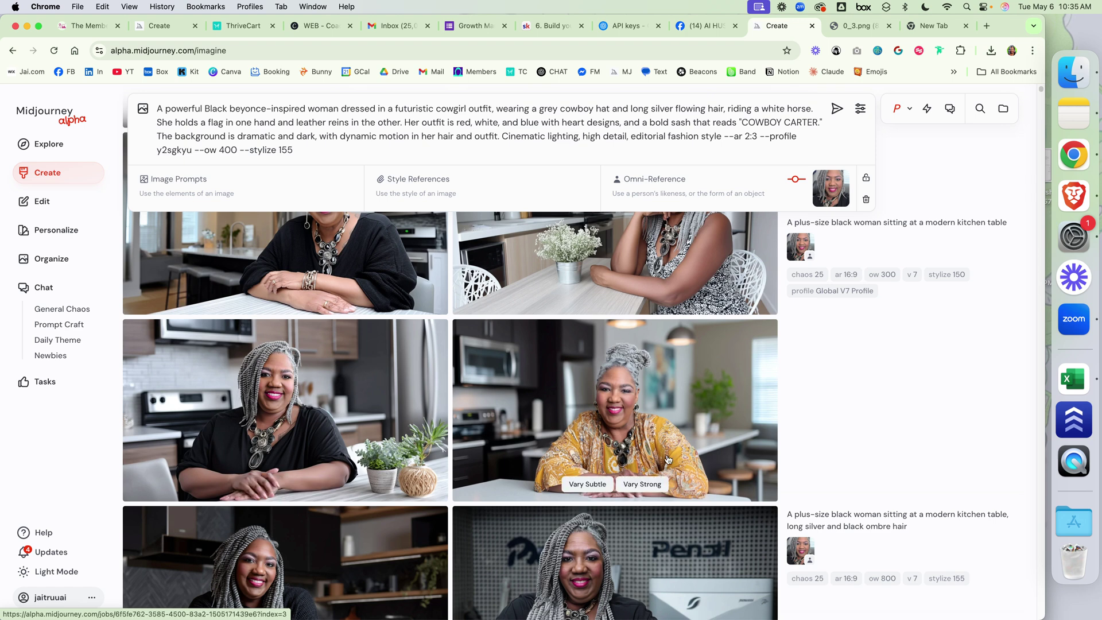
{"action": "scroll", "coordinate": [667, 459], "scroll_direction": "up", "scroll_amount": 3}
{"action": "scroll", "coordinate": [667, 459], "scroll_direction": "up", "scroll_amount": 2}
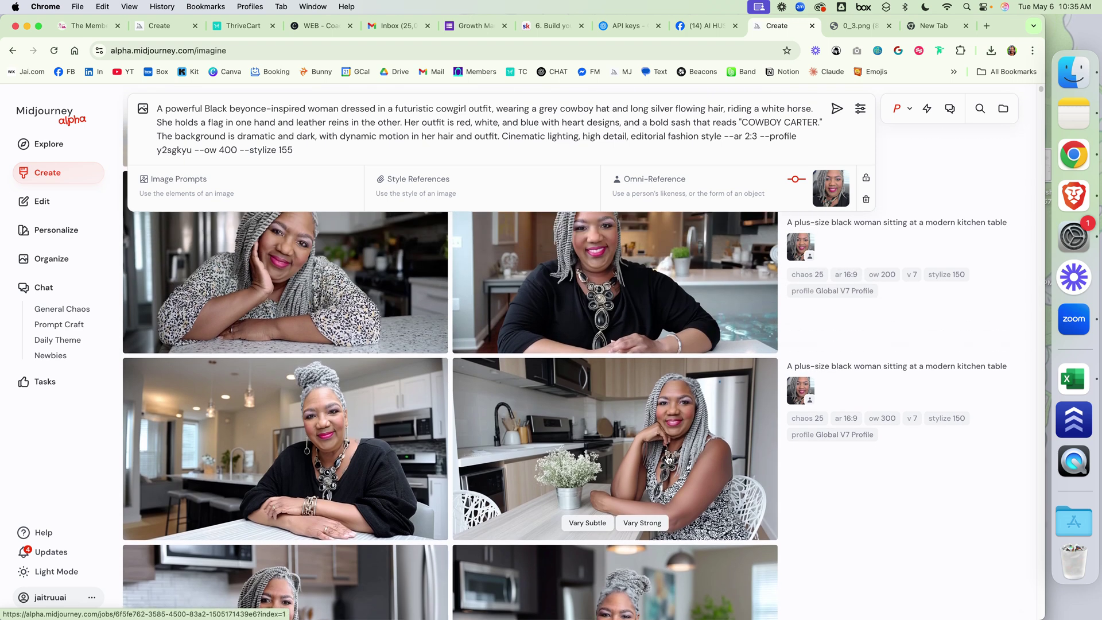
{"action": "left_click", "coordinate": [293, 468]}
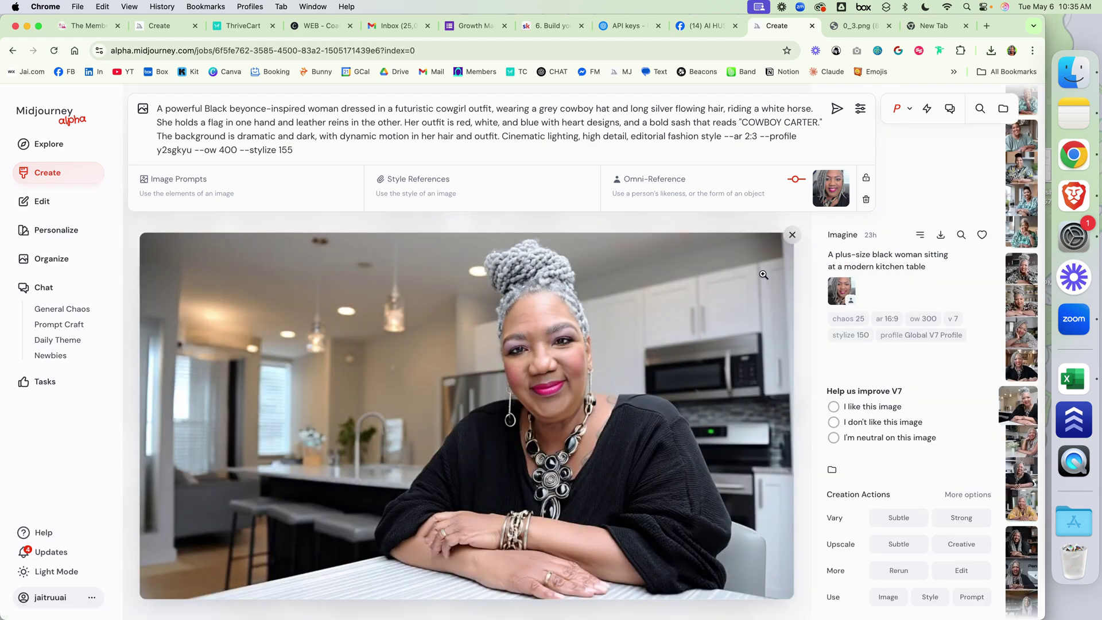
{"action": "left_click", "coordinate": [792, 235]}
Step: Compare the fourth image of the ow 200 generation of the woman in a teal patterned top with its reference photo, and return to the gallery
{"action": "scroll", "coordinate": [639, 417], "scroll_direction": "up", "scroll_amount": 3}
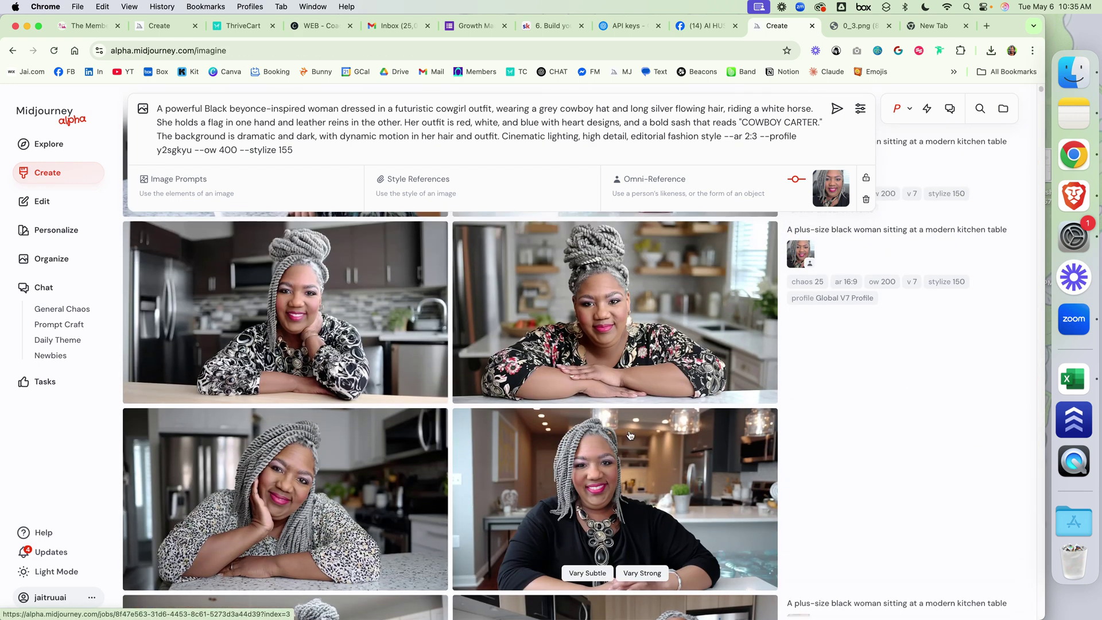
{"action": "scroll", "coordinate": [562, 512], "scroll_direction": "up", "scroll_amount": 3}
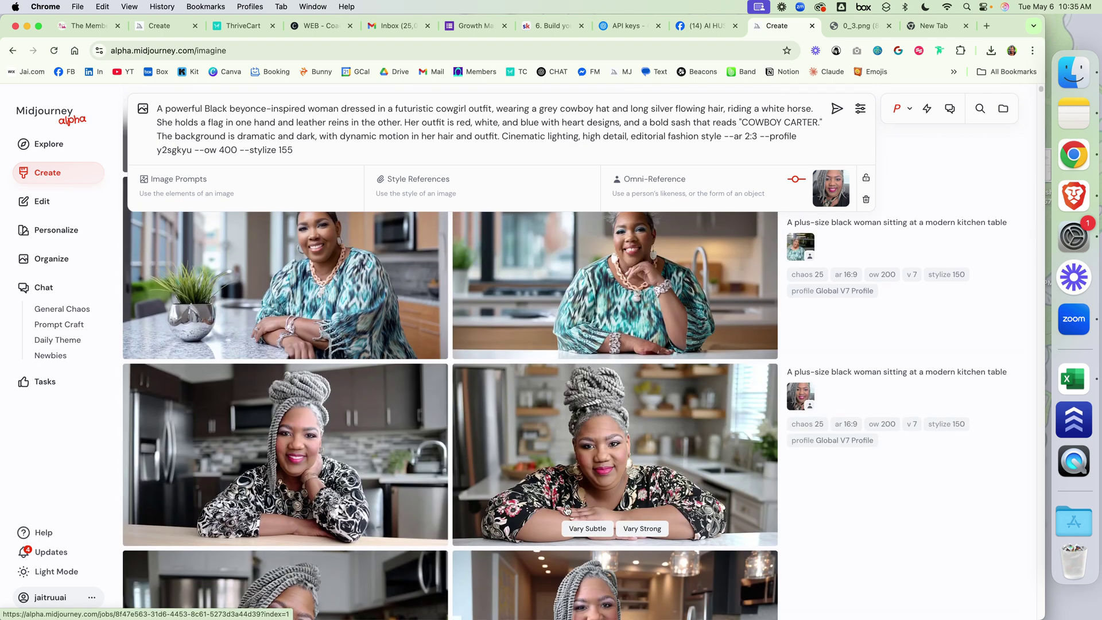
{"action": "scroll", "coordinate": [585, 504], "scroll_direction": "up", "scroll_amount": 2}
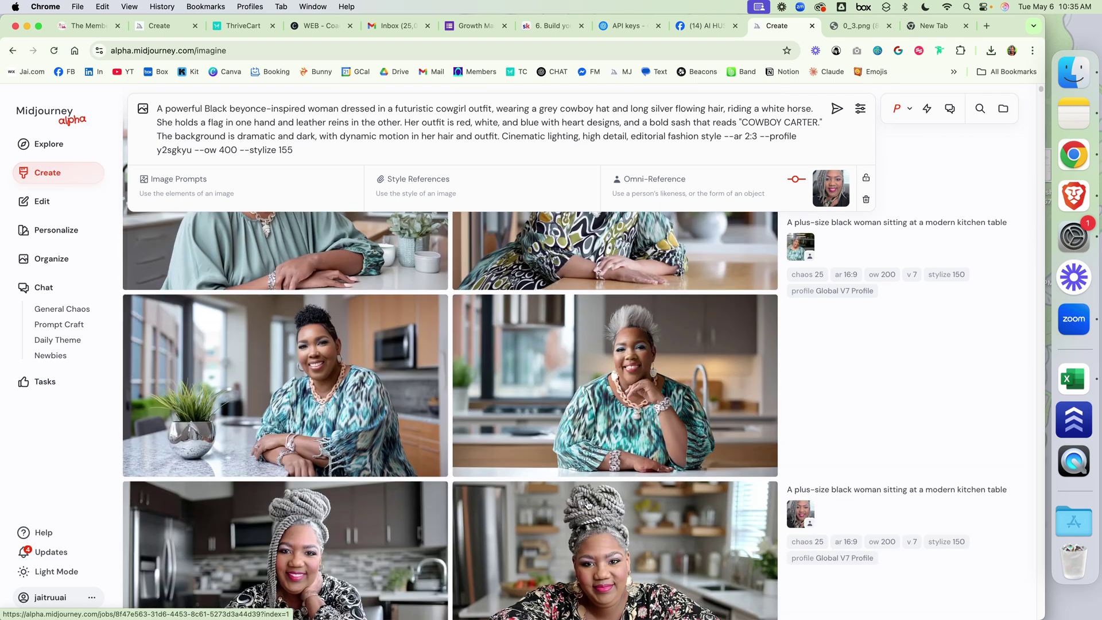
{"action": "scroll", "coordinate": [659, 446], "scroll_direction": "up", "scroll_amount": 2}
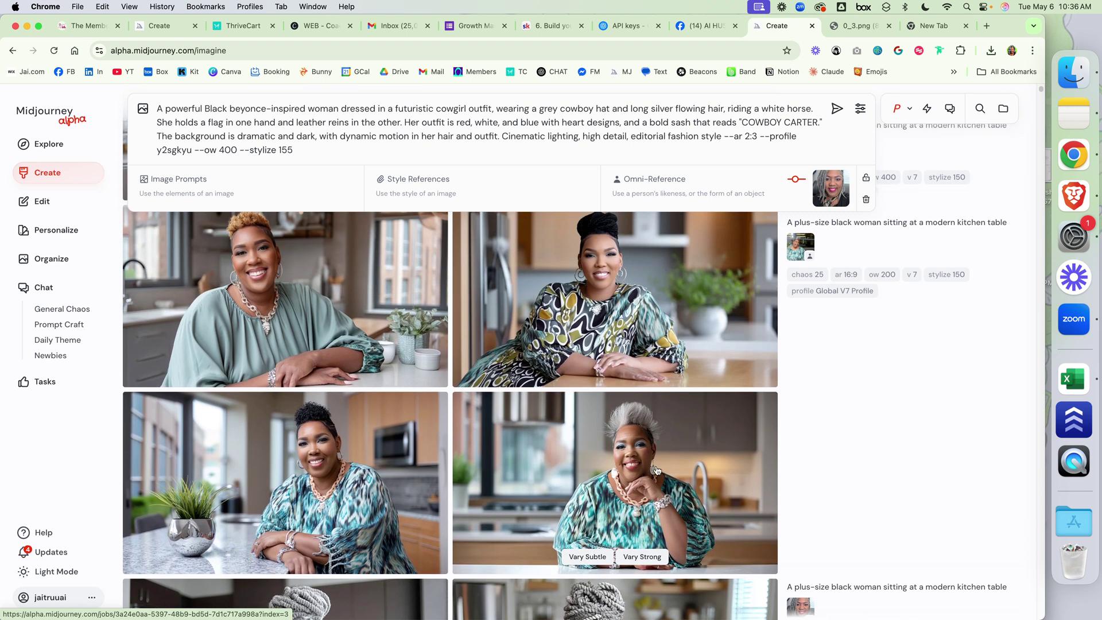
{"action": "left_click", "coordinate": [616, 519]}
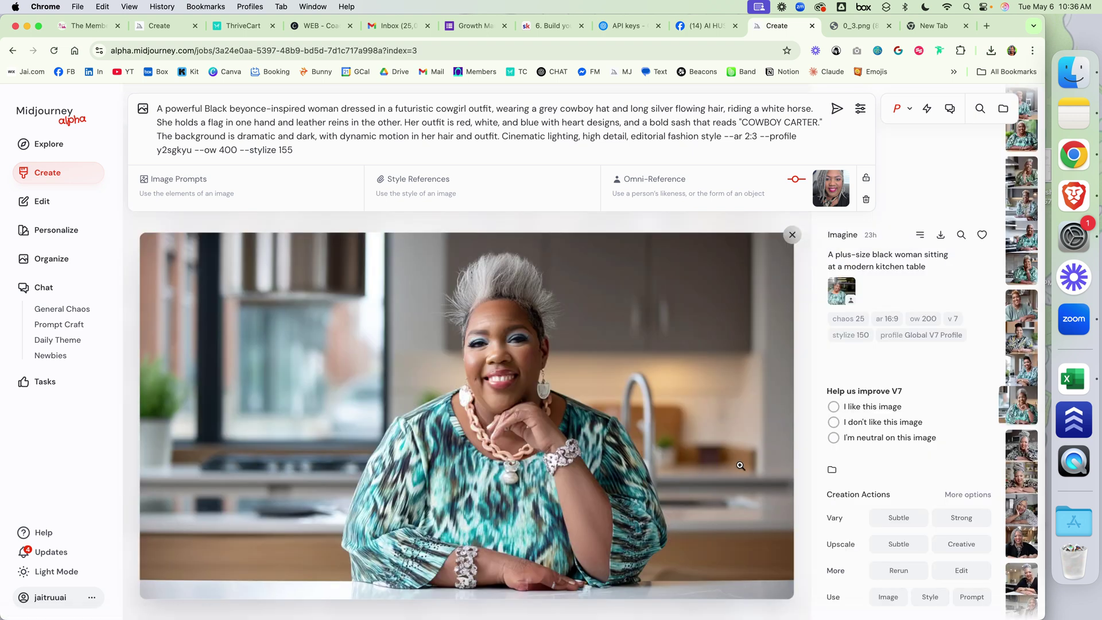
{"action": "left_click", "coordinate": [838, 283]}
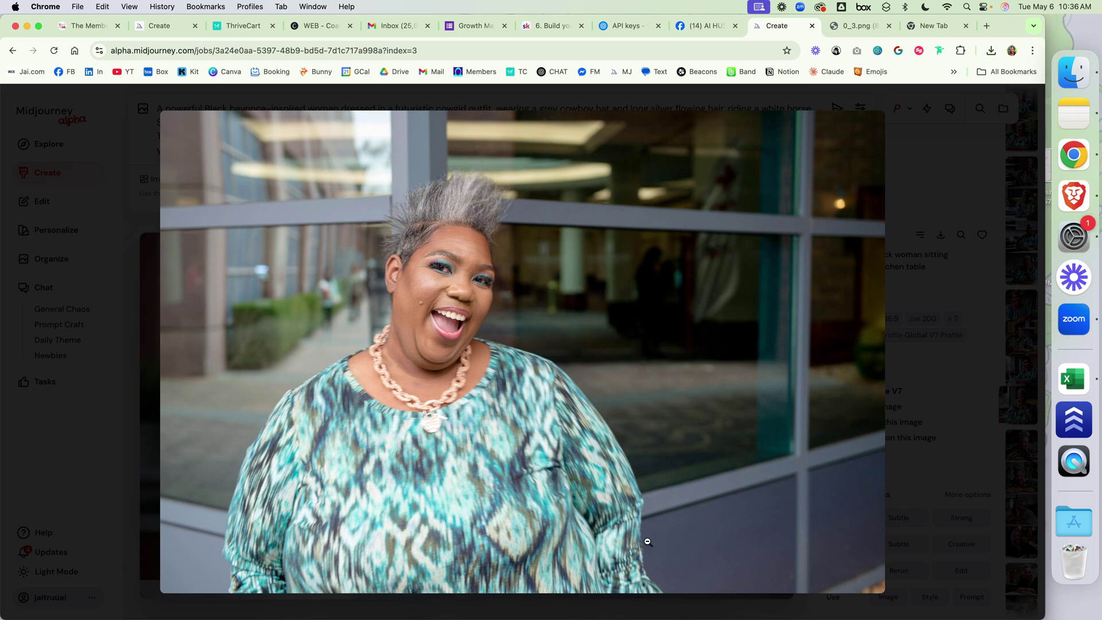
{"action": "left_click", "coordinate": [931, 205]}
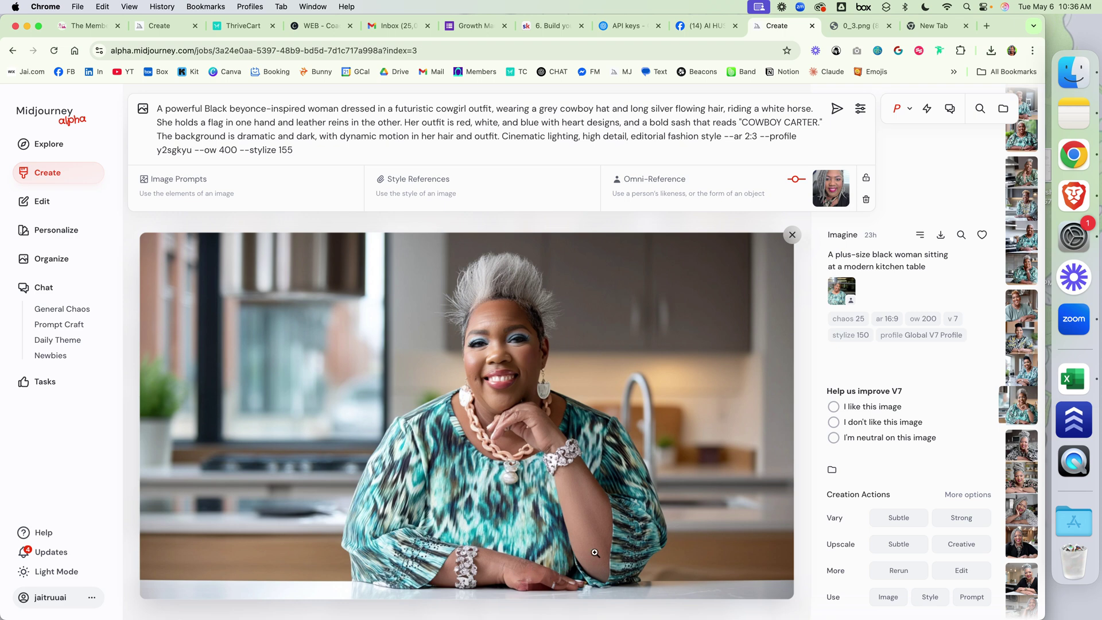
{"action": "left_click", "coordinate": [792, 235]}
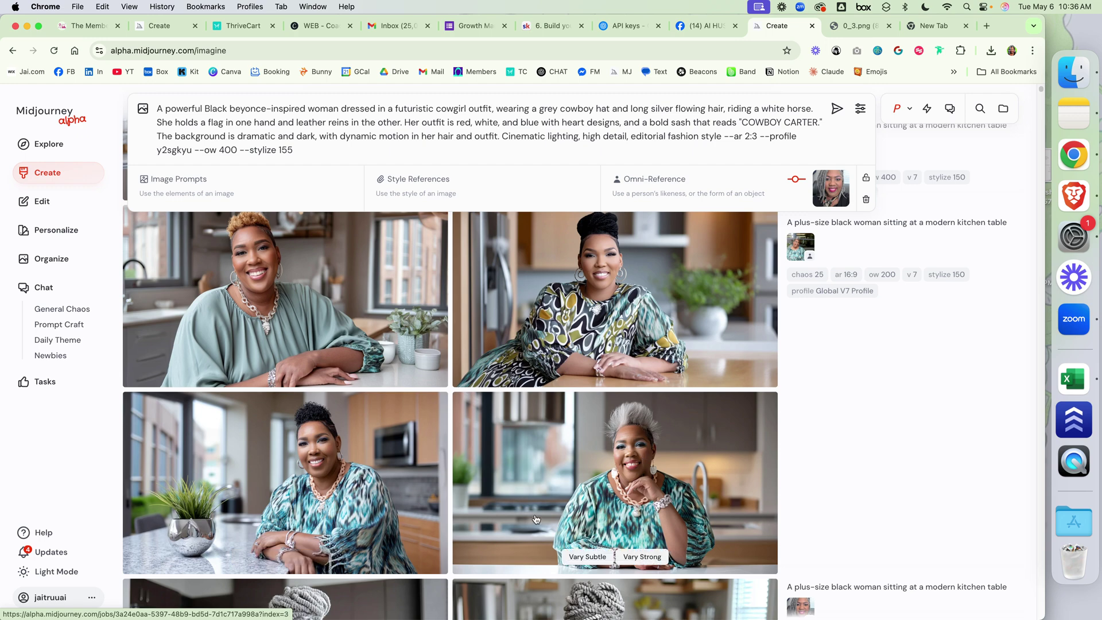
Step: View the enlarged images of the ow 400, stylize 150 generation of the woman in the teal patterned top, from fourth back to first
{"action": "scroll", "coordinate": [535, 518], "scroll_direction": "up", "scroll_amount": 5}
{"action": "scroll", "coordinate": [535, 519], "scroll_direction": "up", "scroll_amount": 2}
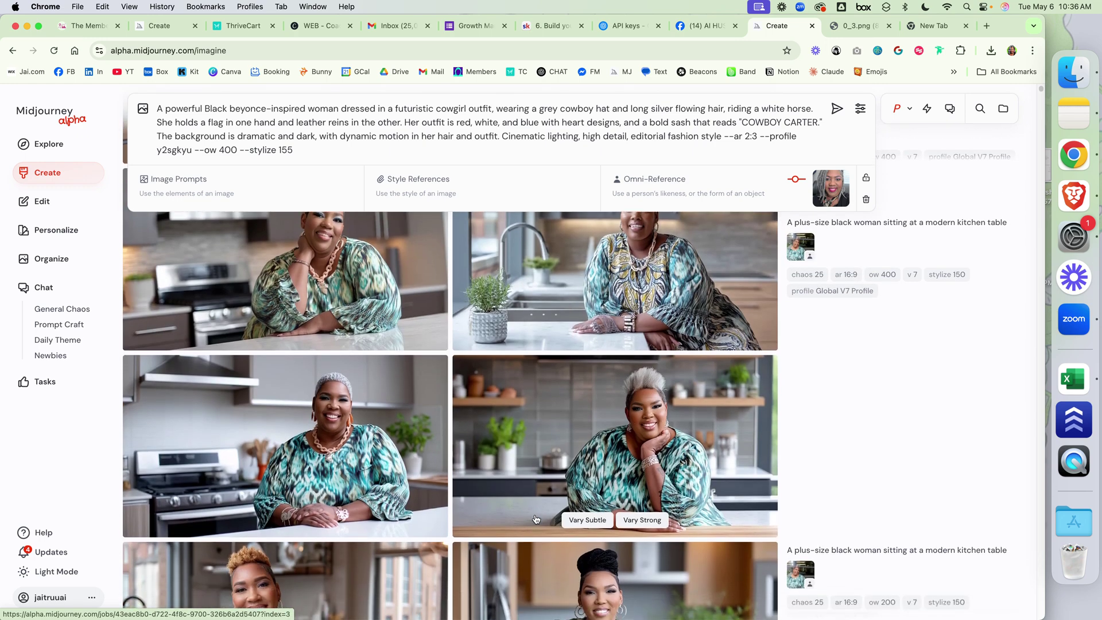
{"action": "scroll", "coordinate": [535, 518], "scroll_direction": "down", "scroll_amount": 1}
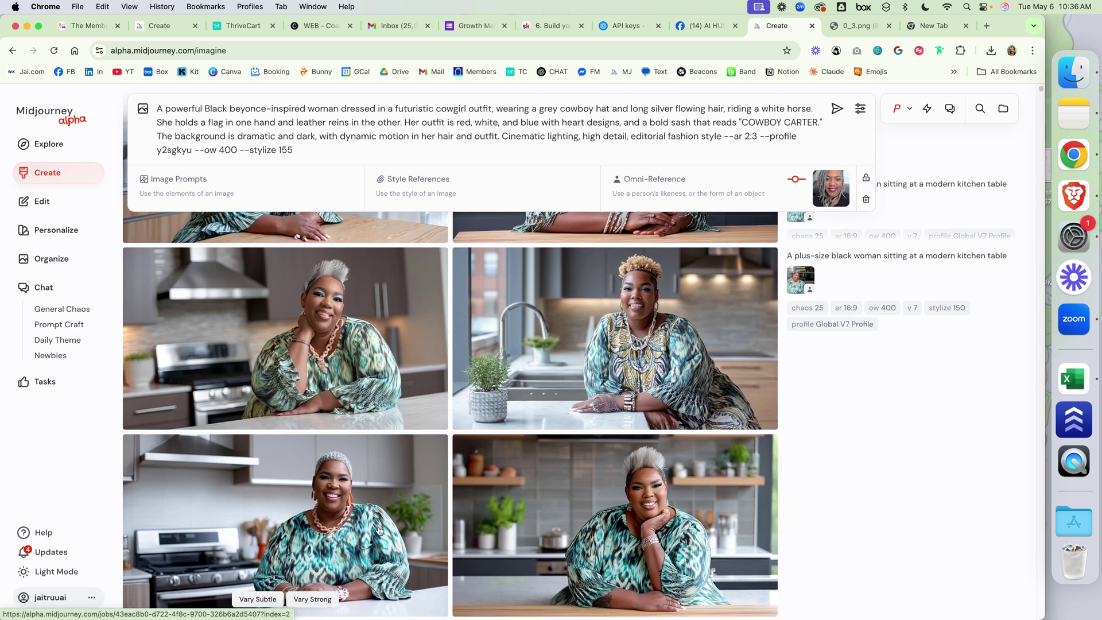
{"action": "left_click", "coordinate": [645, 501]}
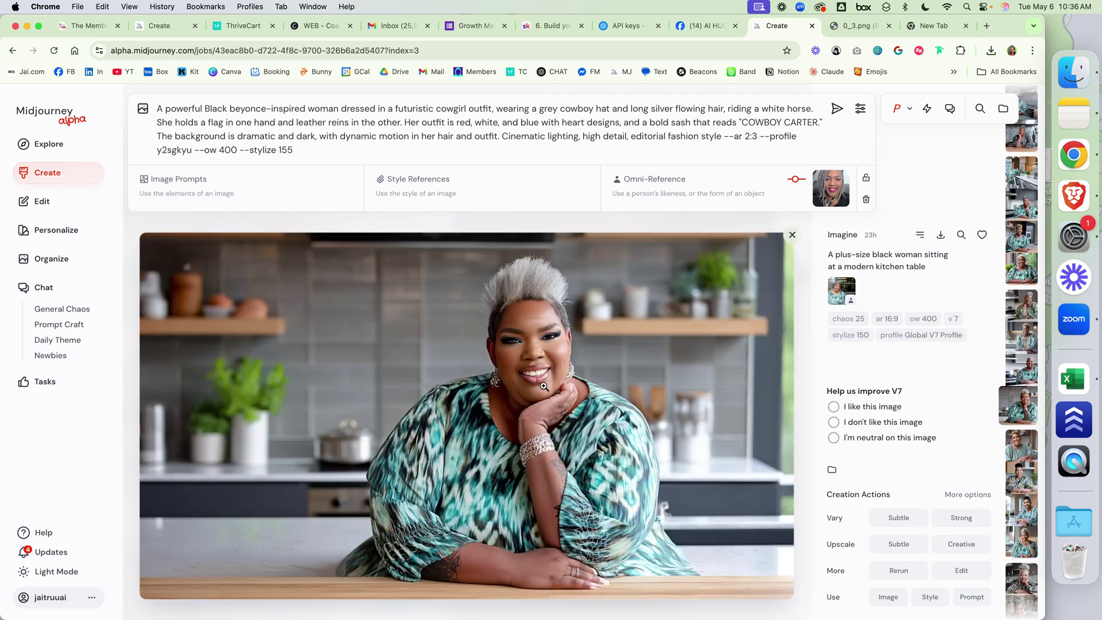
{"action": "key", "text": "Left"}
{"action": "key", "text": "Left"}
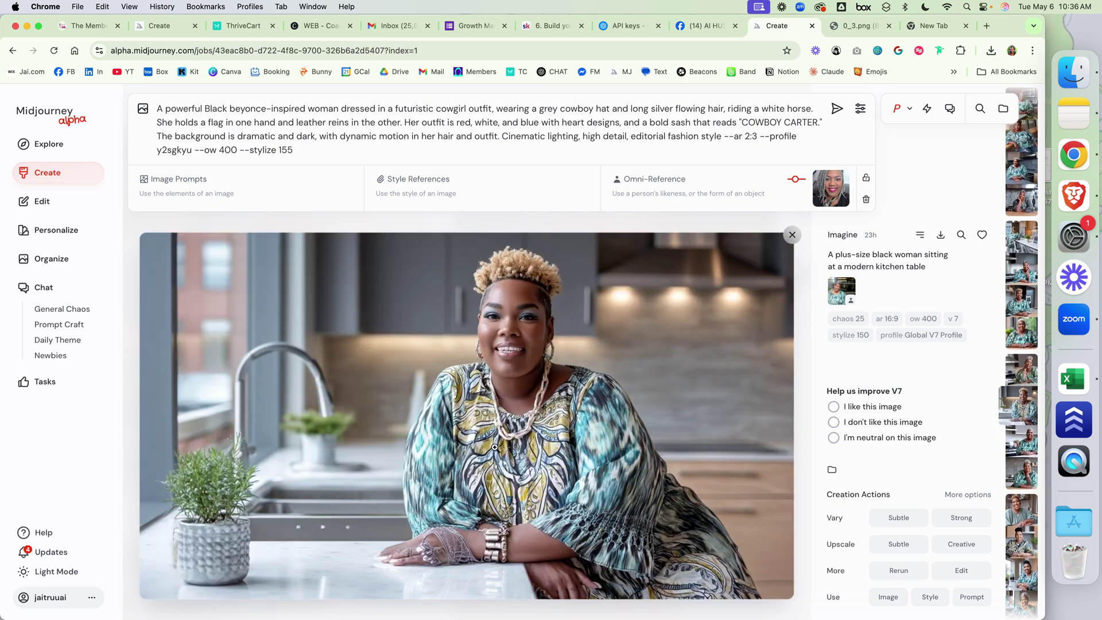
{"action": "key", "text": "Left"}
{"action": "key", "text": "Left"}
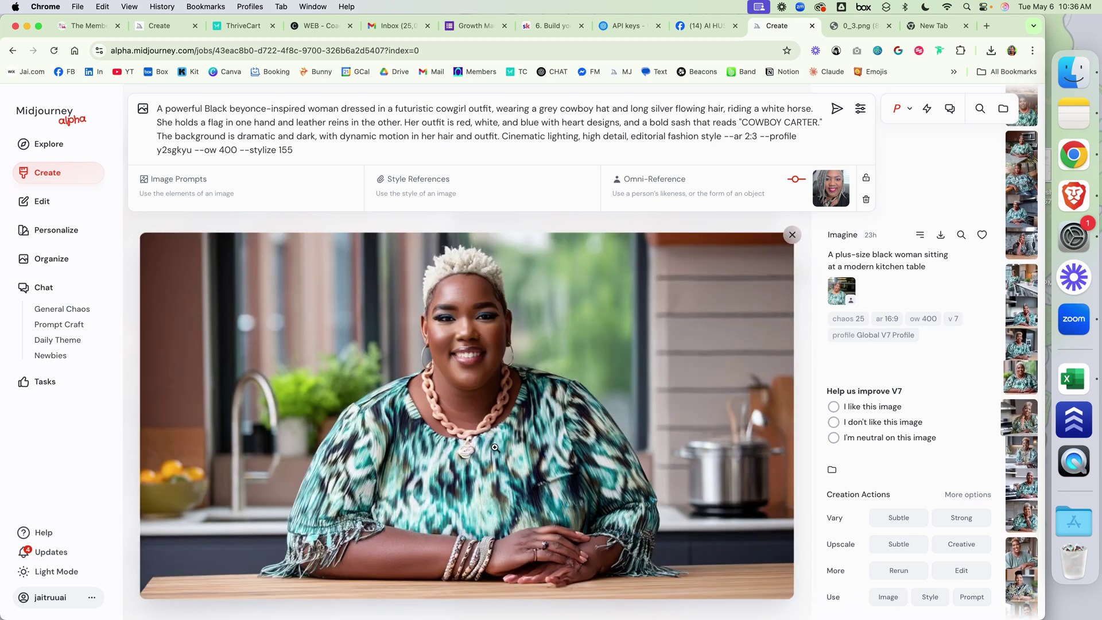
Step: View the enlarged images of the ow 400 kitchen table generation with the Global V7 Profile, going back to its first image
{"action": "key", "text": "Left"}
{"action": "key", "text": "Left"}
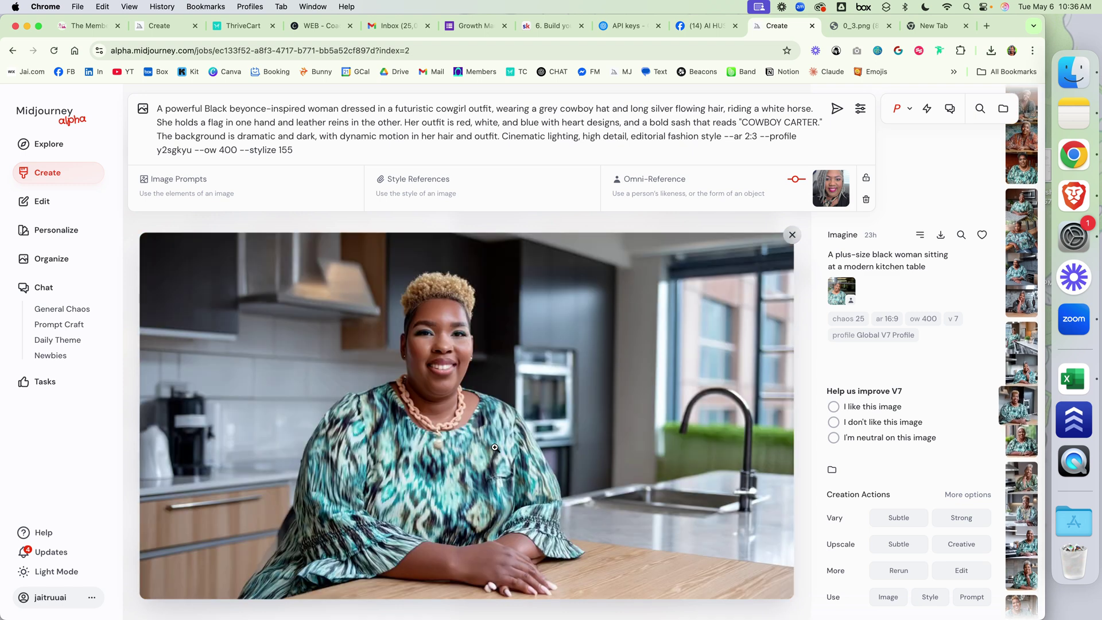
{"action": "key", "text": "Left"}
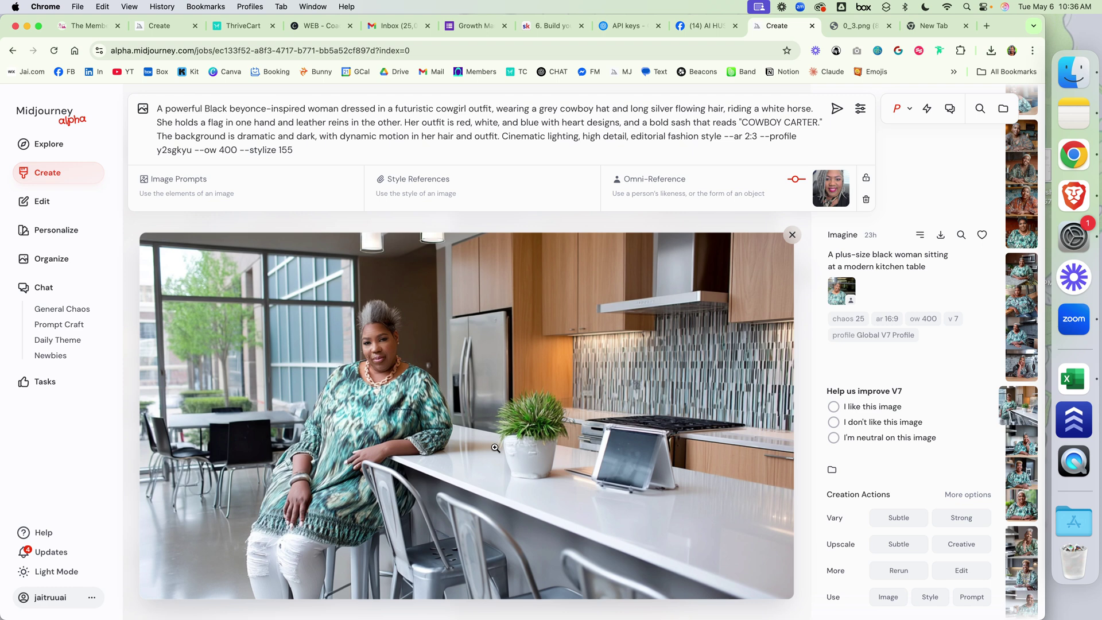
Step: View the enlarged images of the older ow 400 generation without a profile, from fourth back to first
{"action": "key", "text": "Left"}
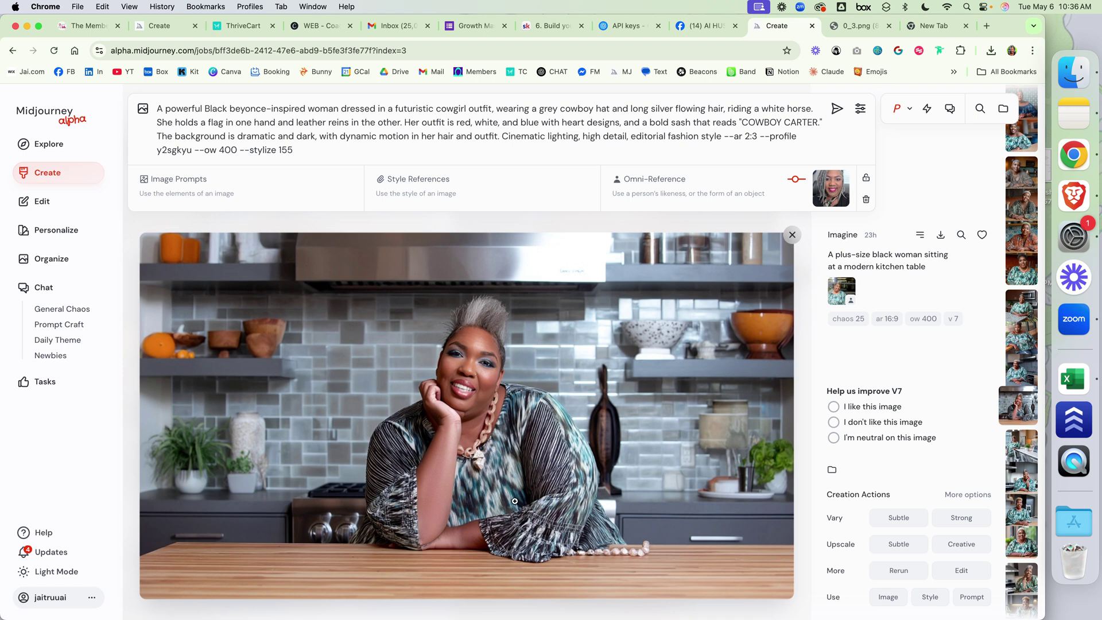
{"action": "key", "text": "Left"}
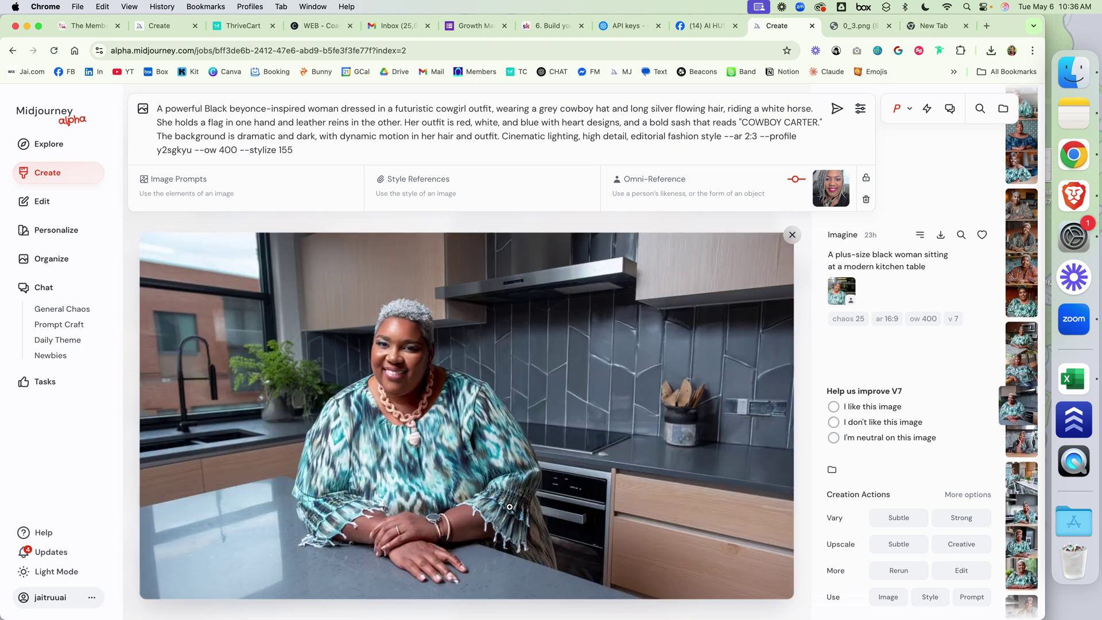
{"action": "key", "text": "Left"}
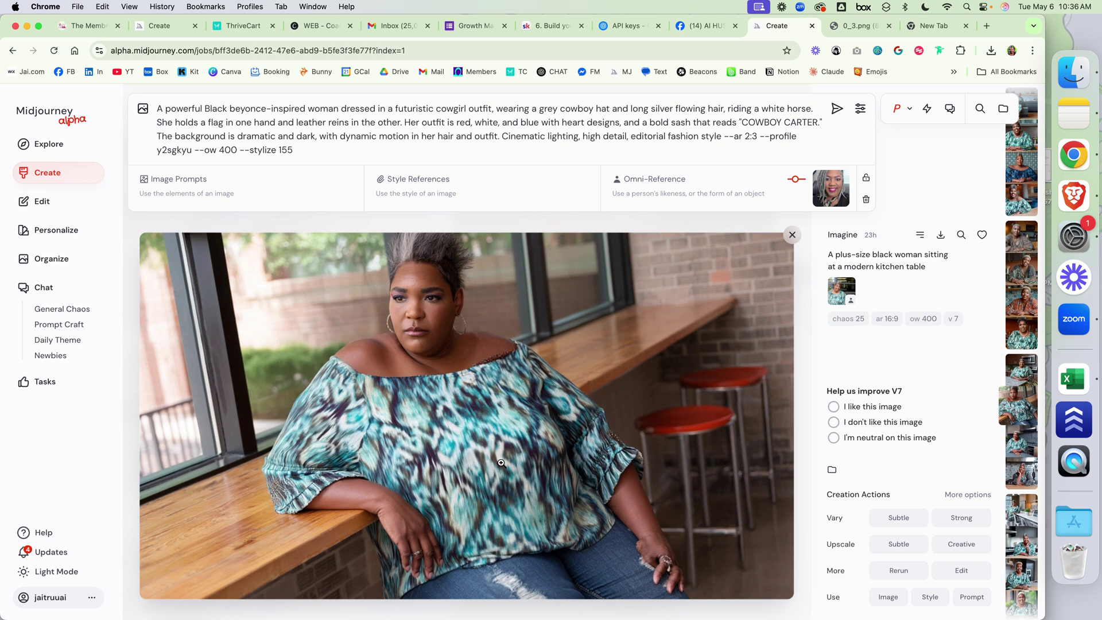
{"action": "key", "text": "Left"}
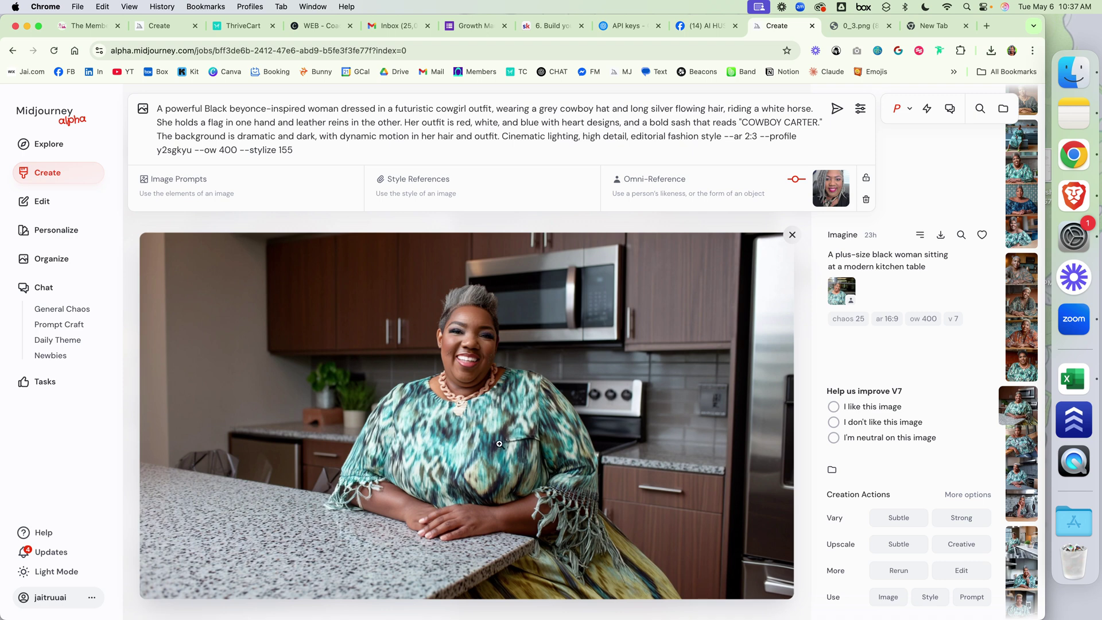
Step: View the enlarged images of the ow 600, stylize 700 kitchen table generation, from fourth back to first
{"action": "key", "text": "Left"}
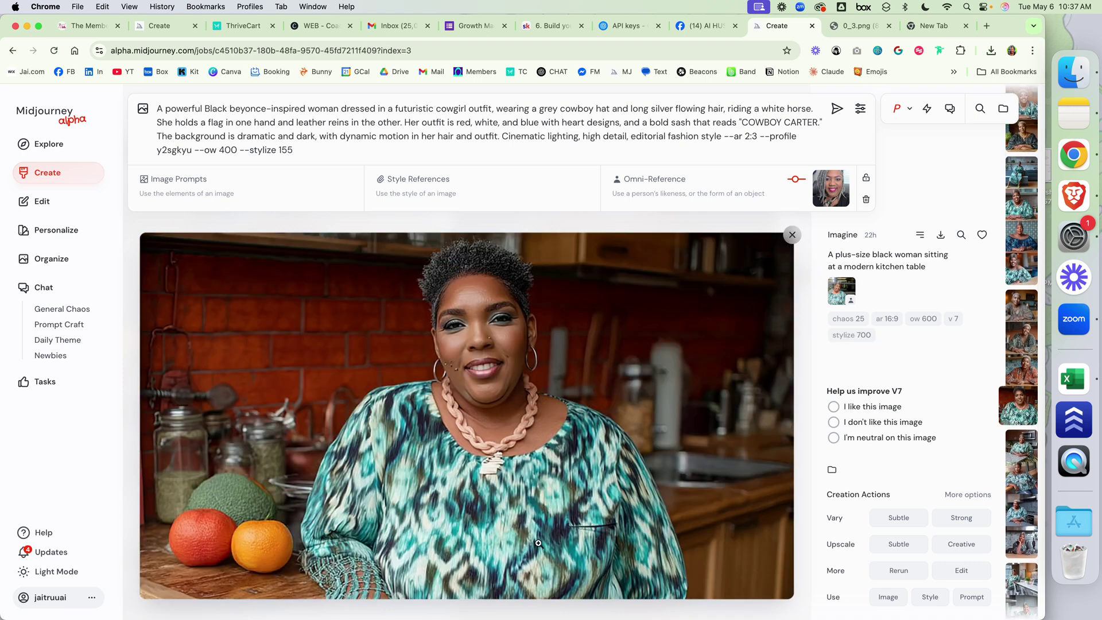
{"action": "key", "text": "Left"}
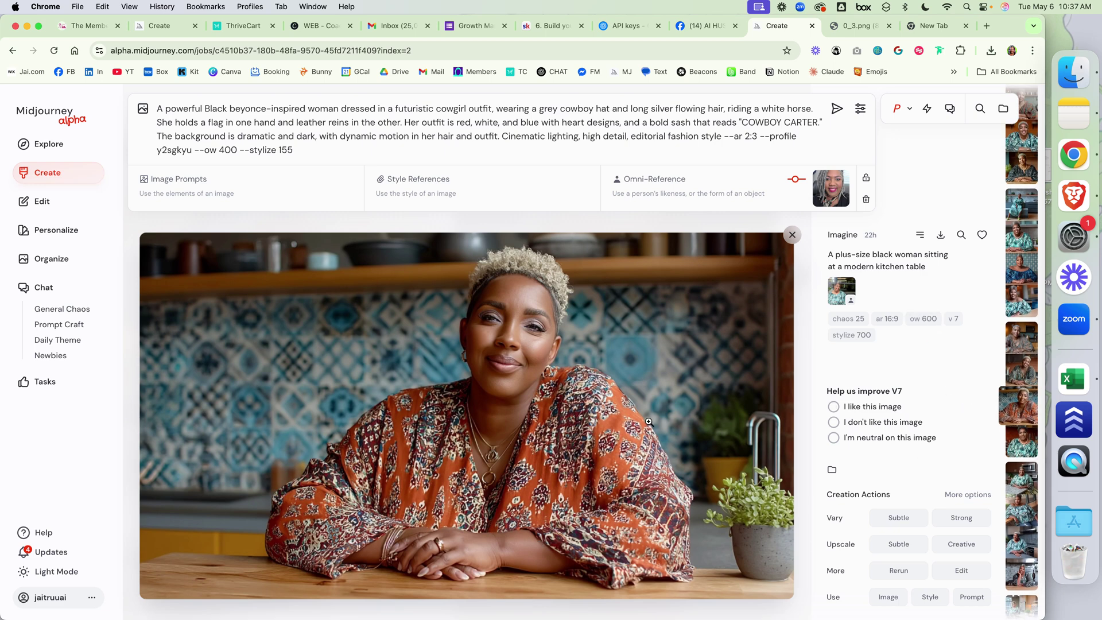
{"action": "key", "text": "Left"}
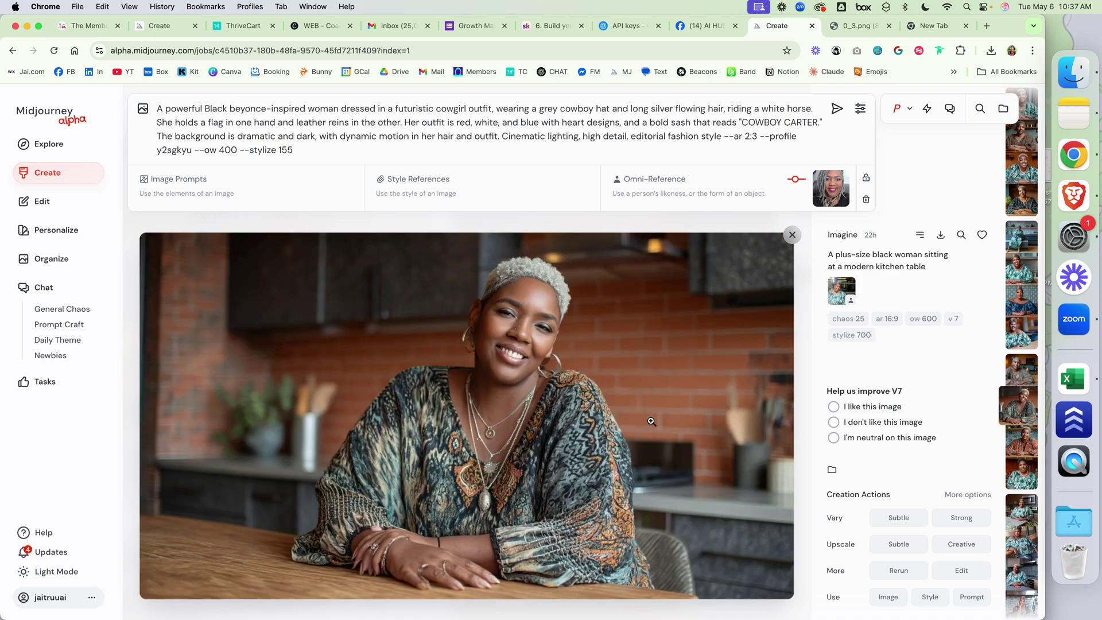
{"action": "key", "text": "Left"}
Step: View the enlarged images of the newer ow 400 generation without a profile, from fourth back to first
{"action": "key", "text": "Left"}
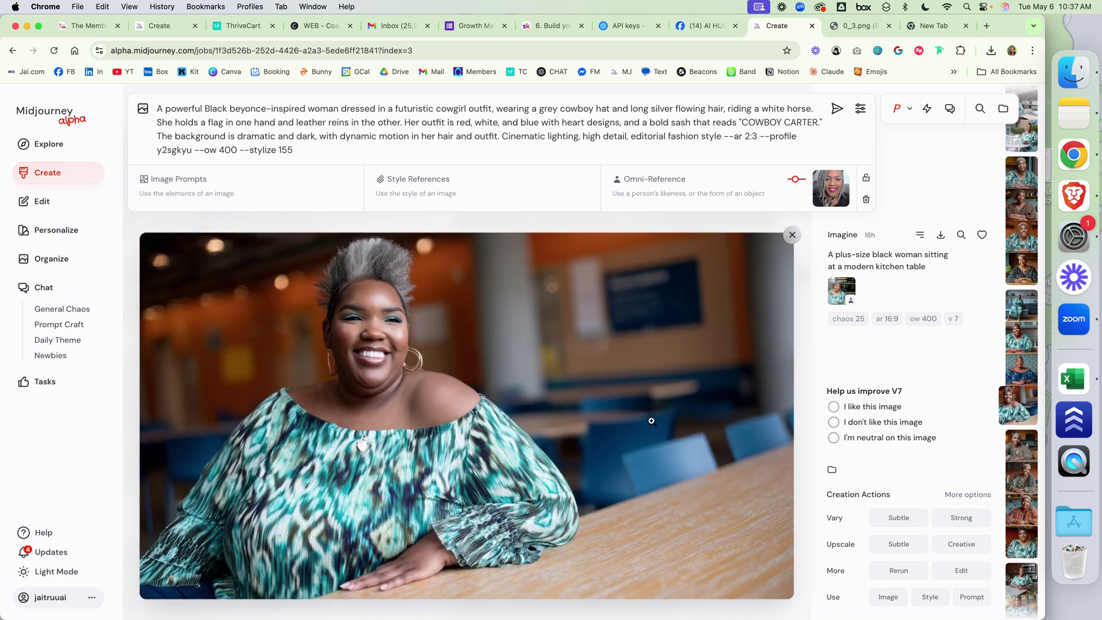
{"action": "key", "text": "Left"}
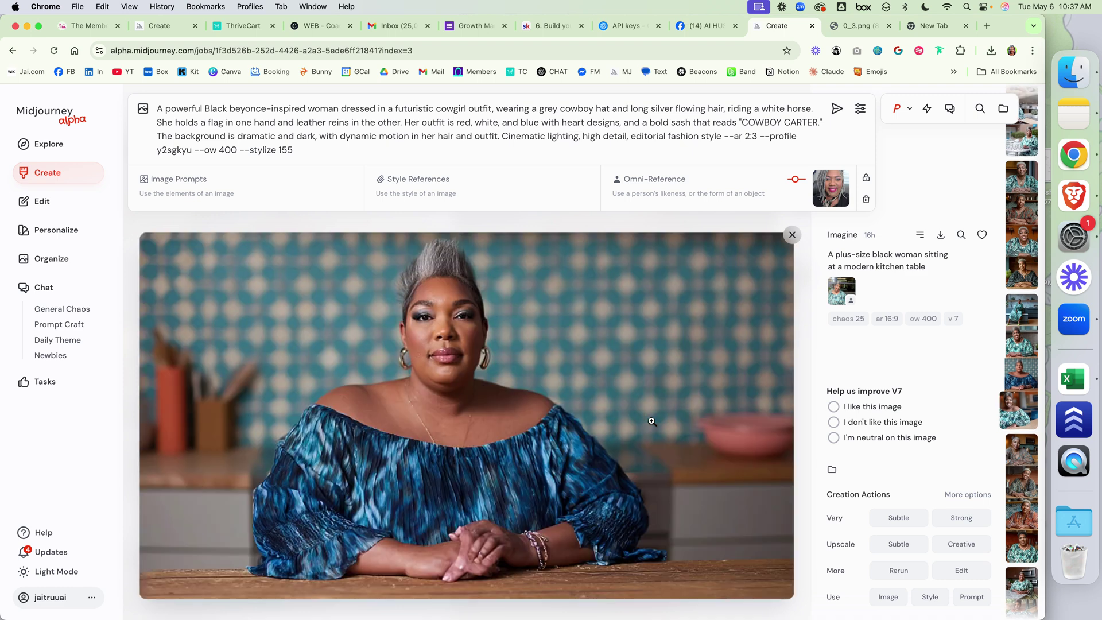
{"action": "key", "text": "Left"}
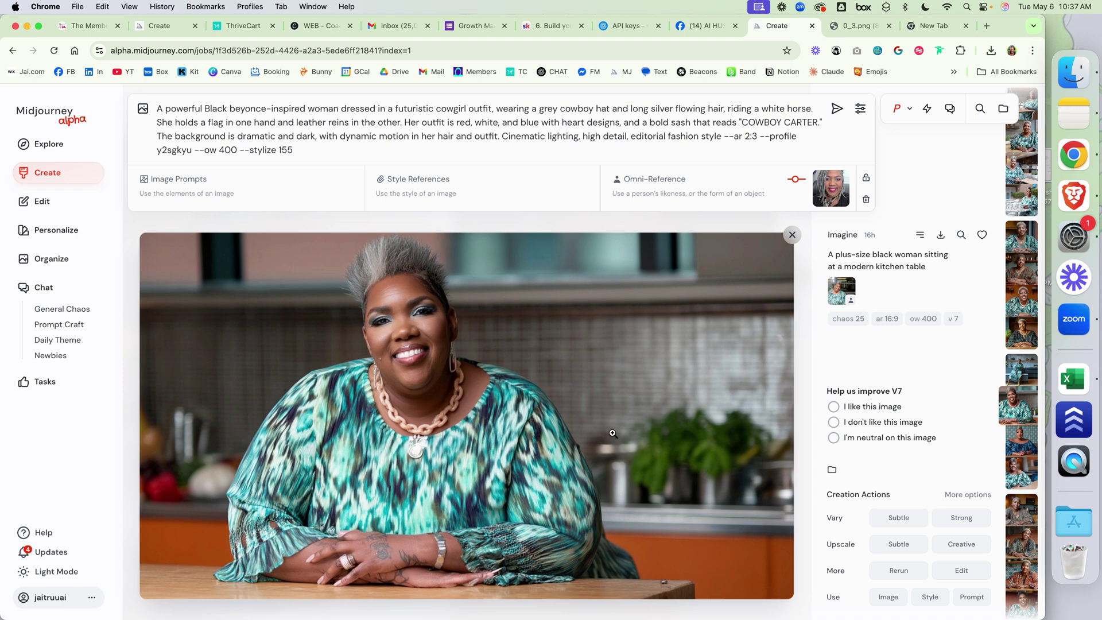
{"action": "key", "text": "Left"}
Step: View the enlarged images of the ow 750, stylize 700 kitchen table generation, starting from the fourth image
{"action": "key", "text": "Left"}
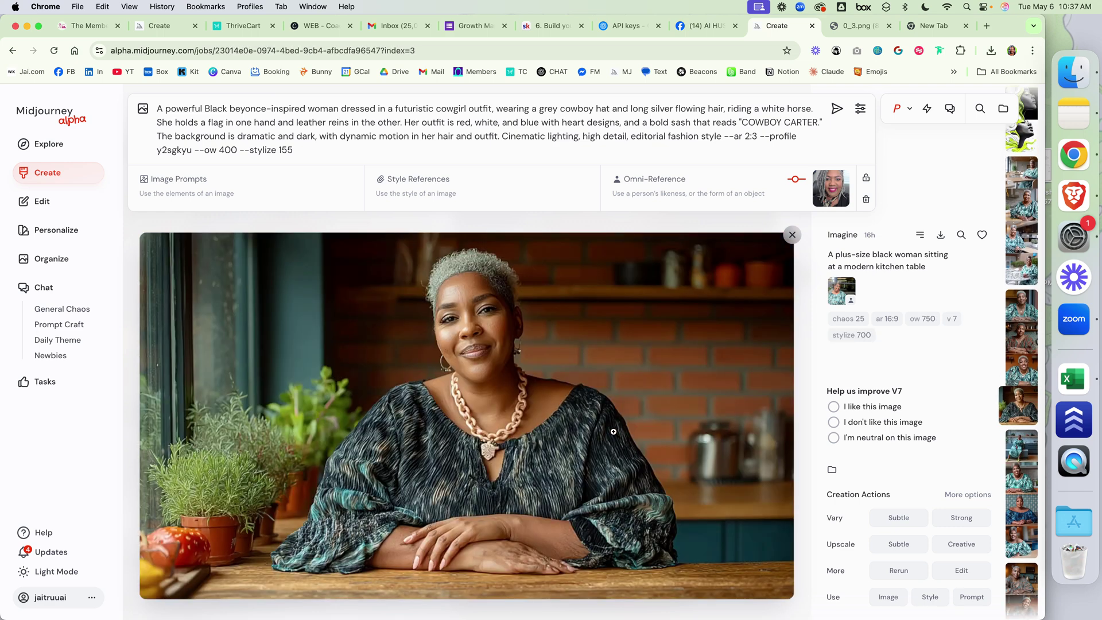
{"action": "key", "text": "Left"}
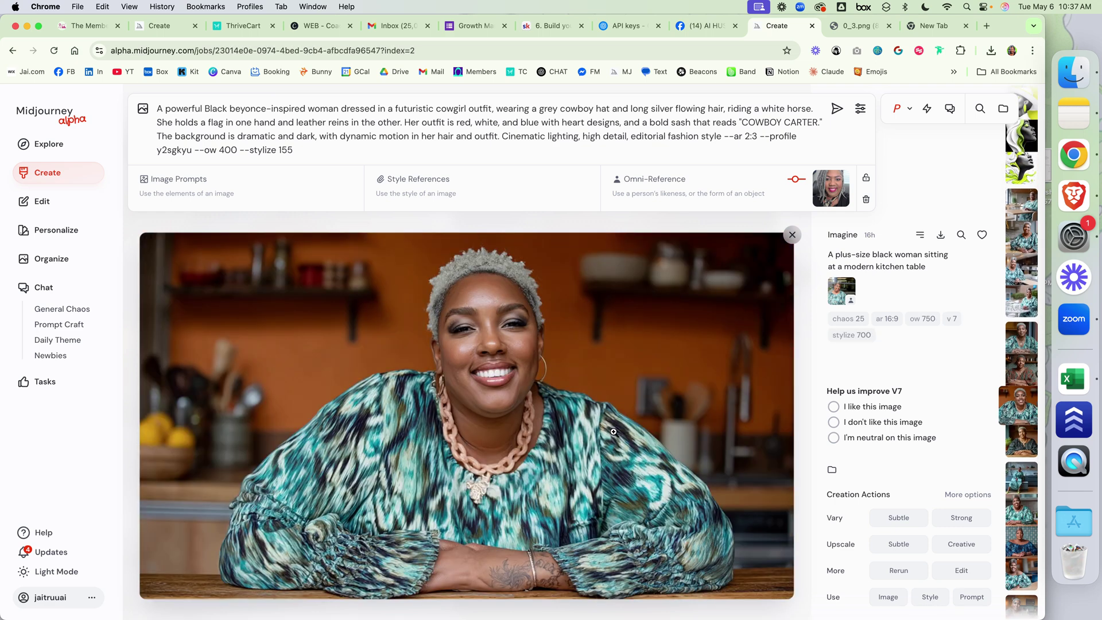
{"action": "key", "text": "Left"}
{"action": "key", "text": "Left"}
{"action": "key", "text": "Left"}
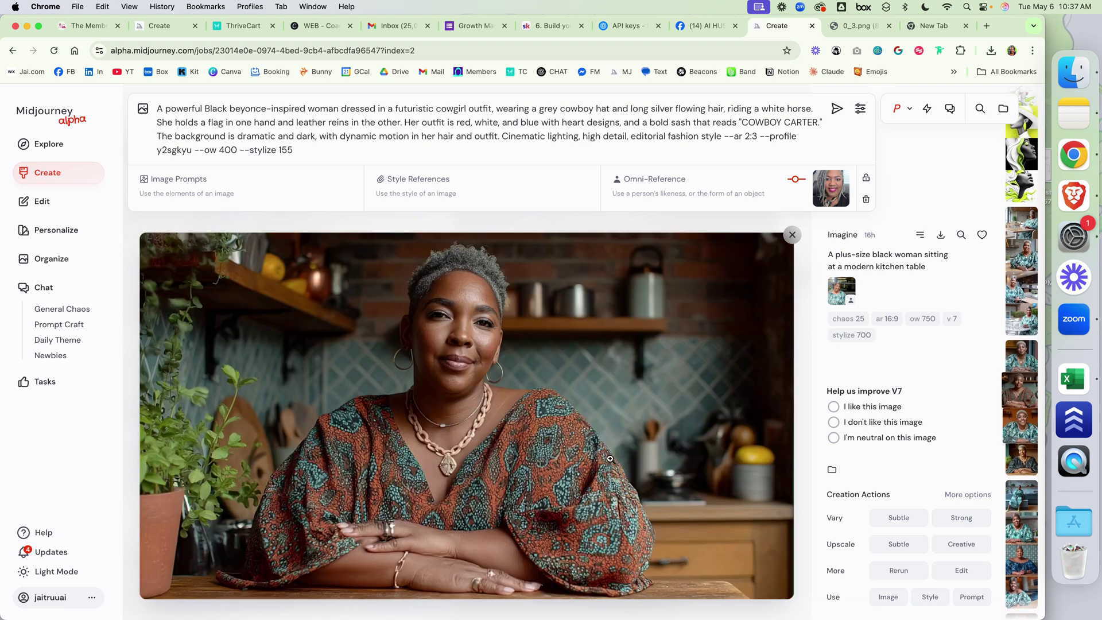
Step: View the enlarged images of the ow 750, stylize 155 generation with the Global V7 Profile, and return to the gallery
{"action": "key", "text": "Left"}
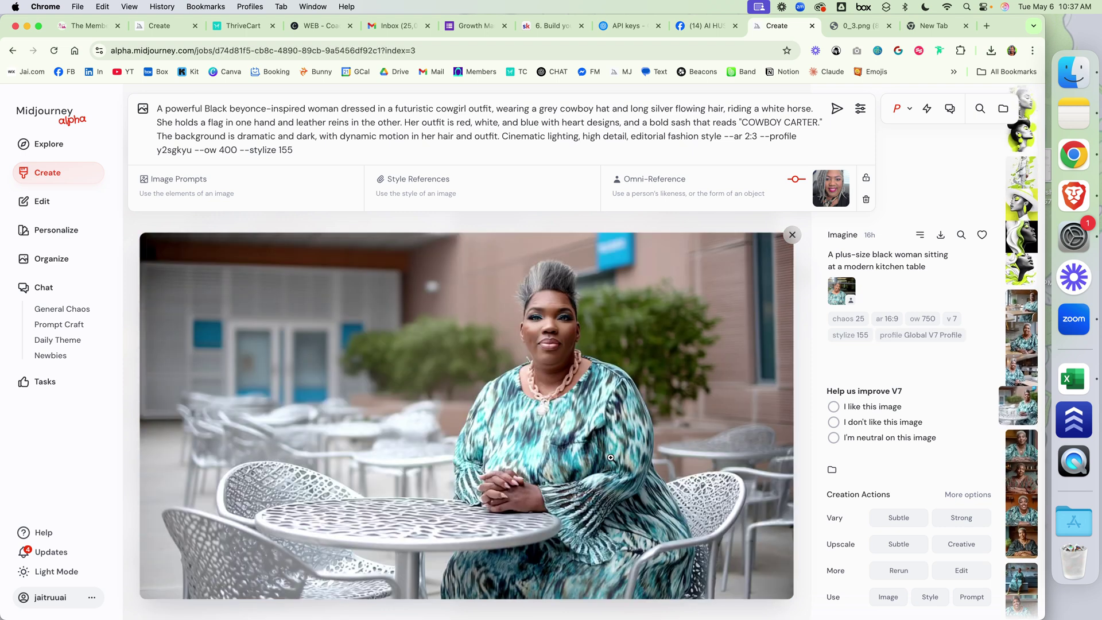
{"action": "key", "text": "Left"}
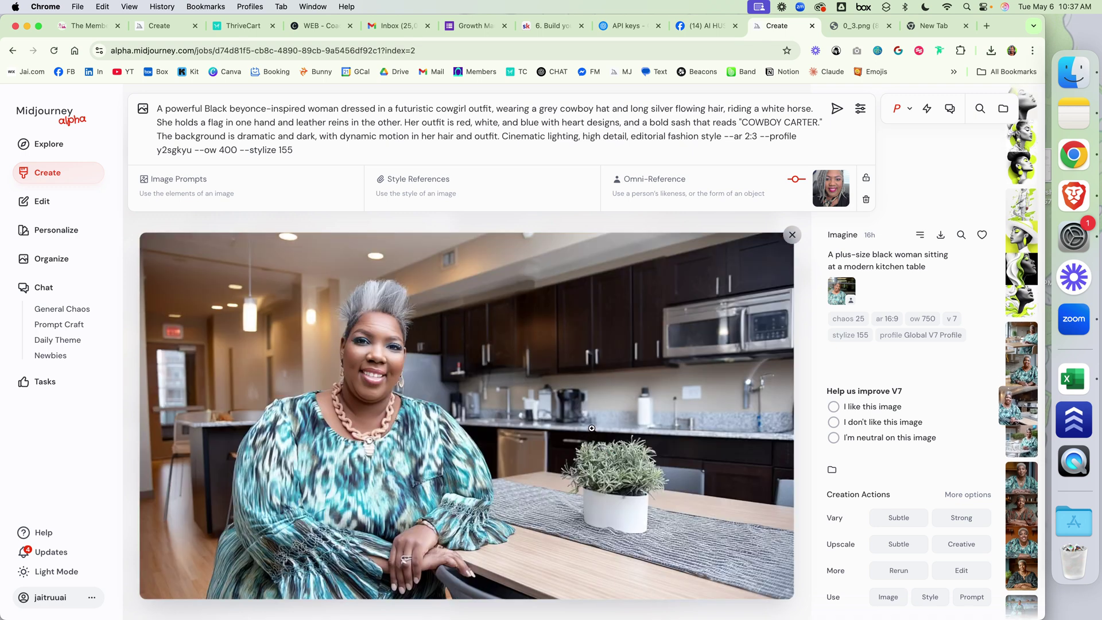
{"action": "key", "text": "Left"}
{"action": "key", "text": "Left"}
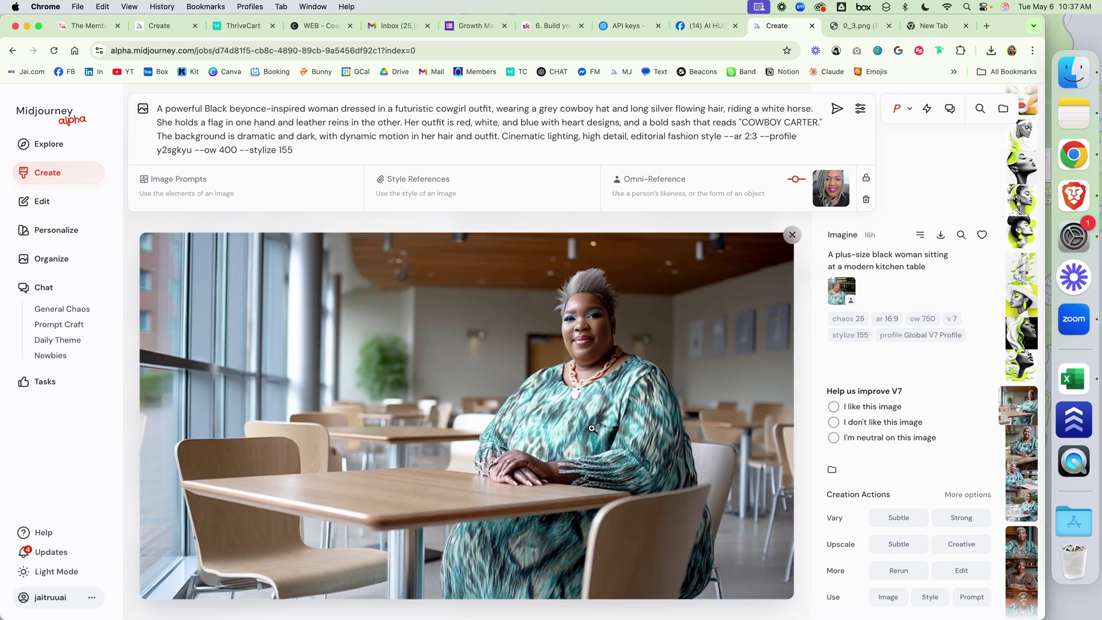
{"action": "key", "text": "Left"}
{"action": "key", "text": "Right"}
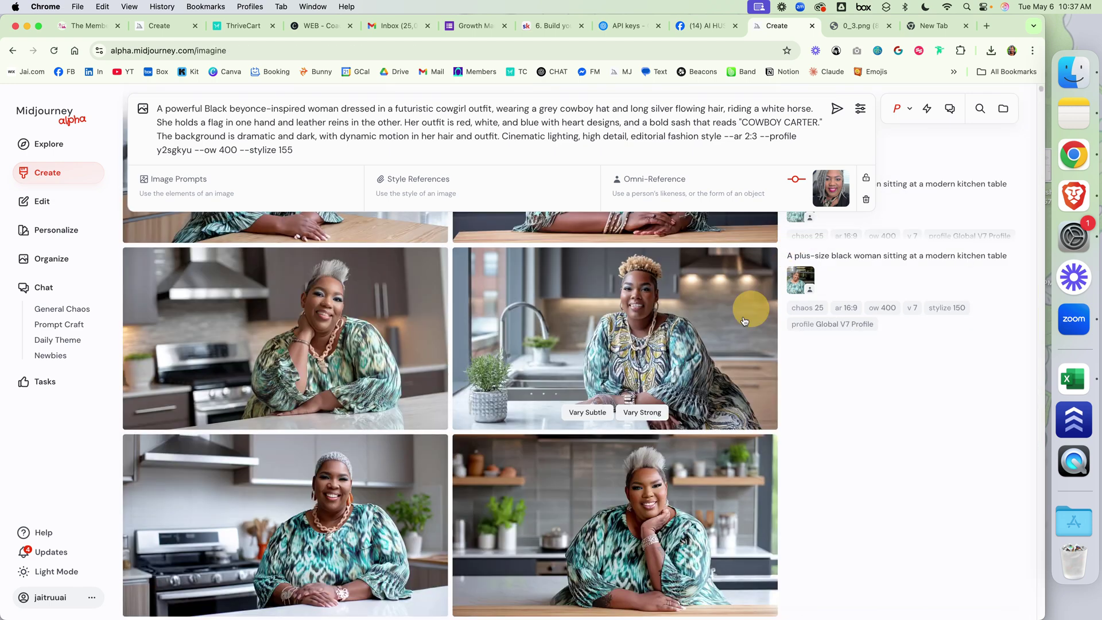
{"action": "left_click", "coordinate": [793, 235]}
Step: Compare the kitchen table generations at ow 400, 600 and 750 in the gallery, with and without stylize 700 and the Global V7 Profile
{"action": "scroll", "coordinate": [665, 470], "scroll_direction": "up", "scroll_amount": 10}
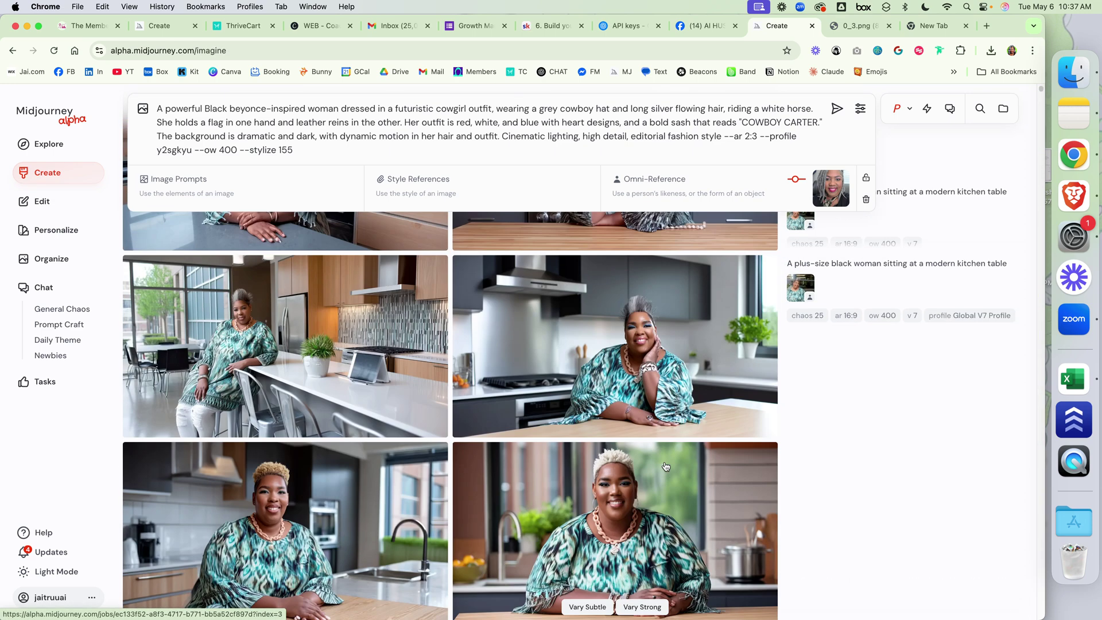
{"action": "scroll", "coordinate": [664, 466], "scroll_direction": "up", "scroll_amount": 4}
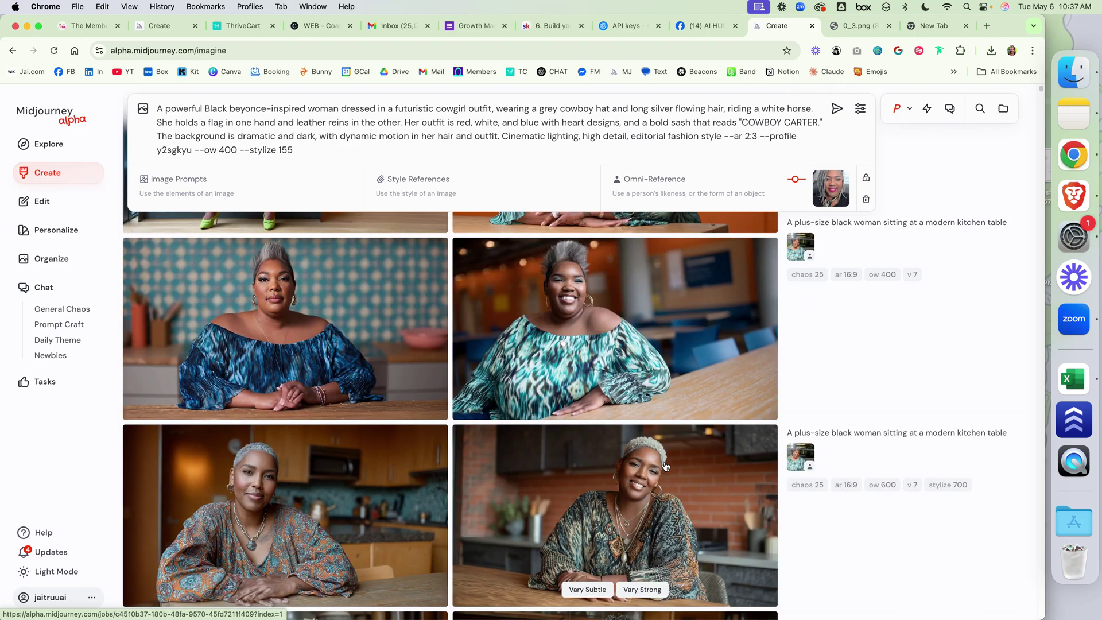
{"action": "scroll", "coordinate": [665, 466], "scroll_direction": "up", "scroll_amount": 6}
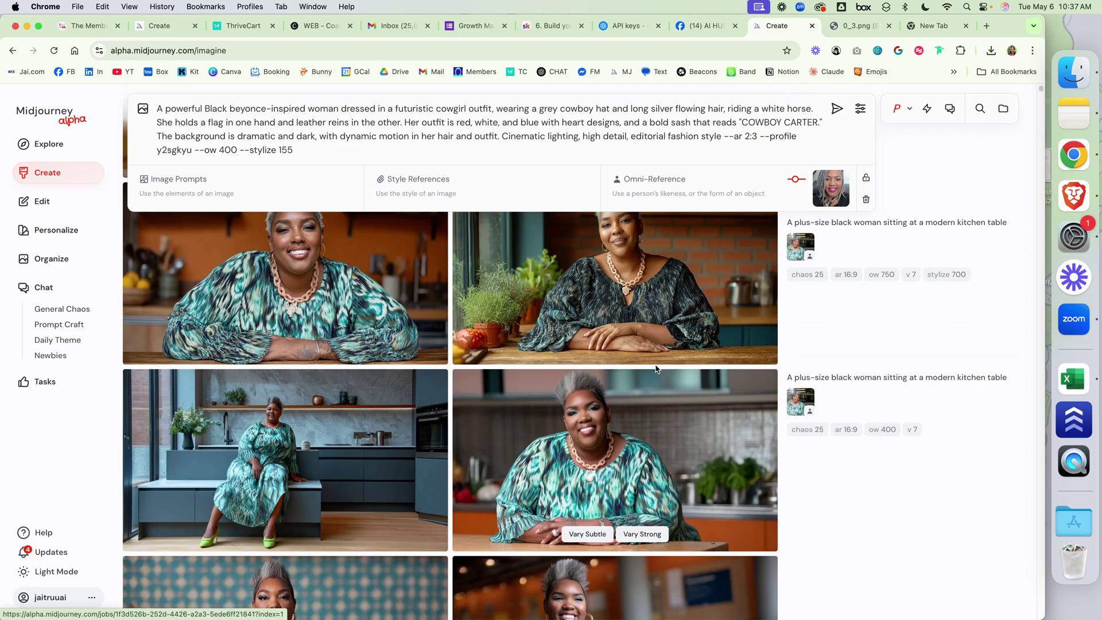
{"action": "scroll", "coordinate": [591, 515], "scroll_direction": "up", "scroll_amount": 1}
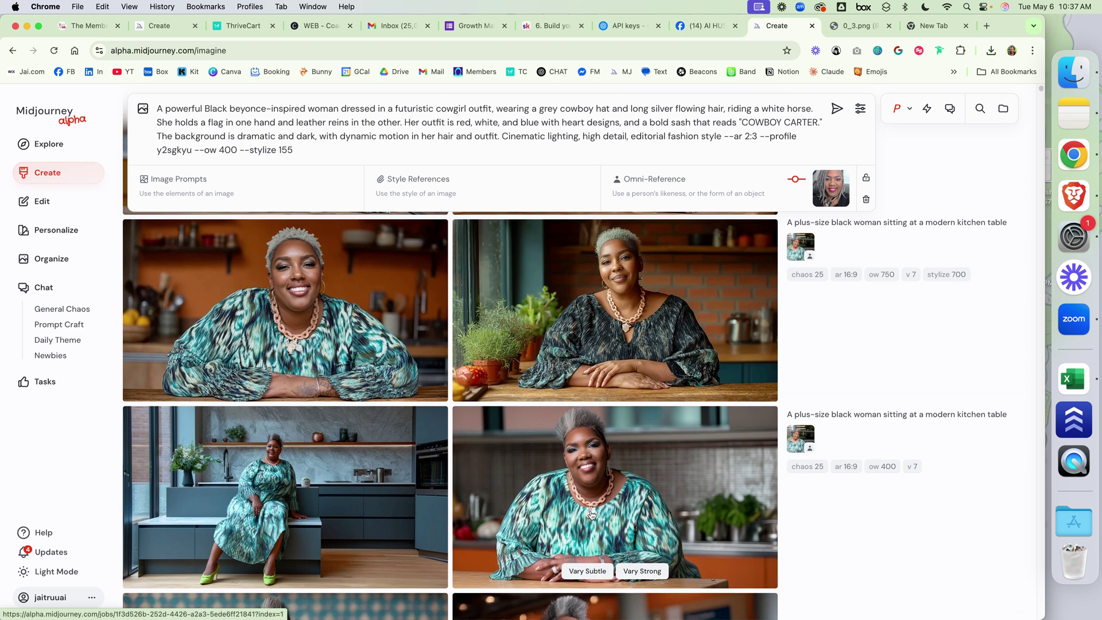
{"action": "scroll", "coordinate": [591, 514], "scroll_direction": "up", "scroll_amount": 3}
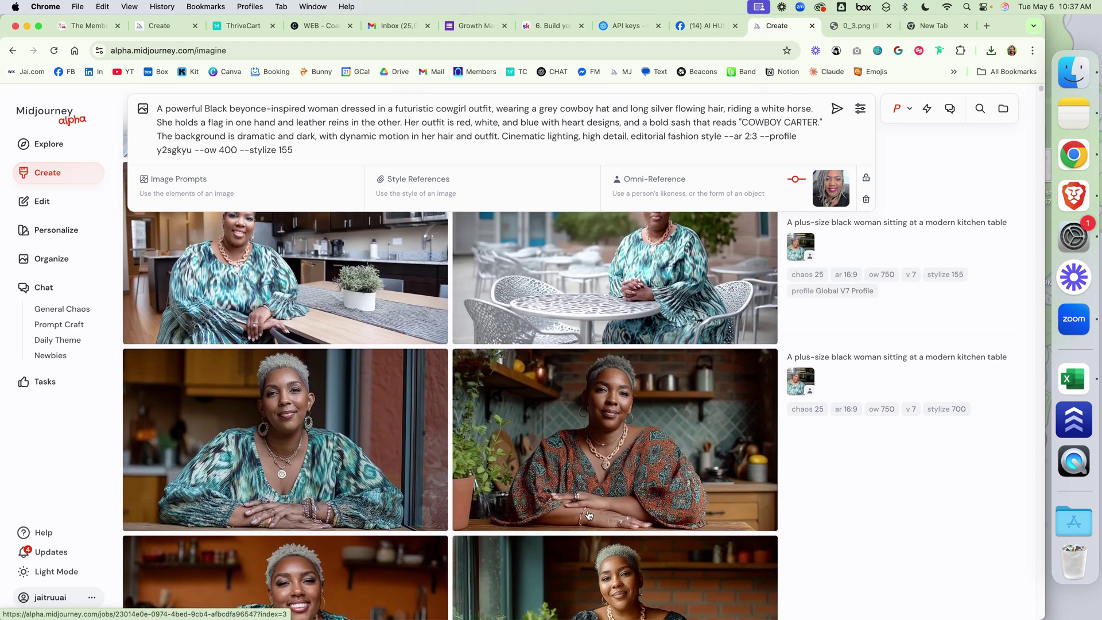
{"action": "mouse_move", "coordinate": [588, 514]}
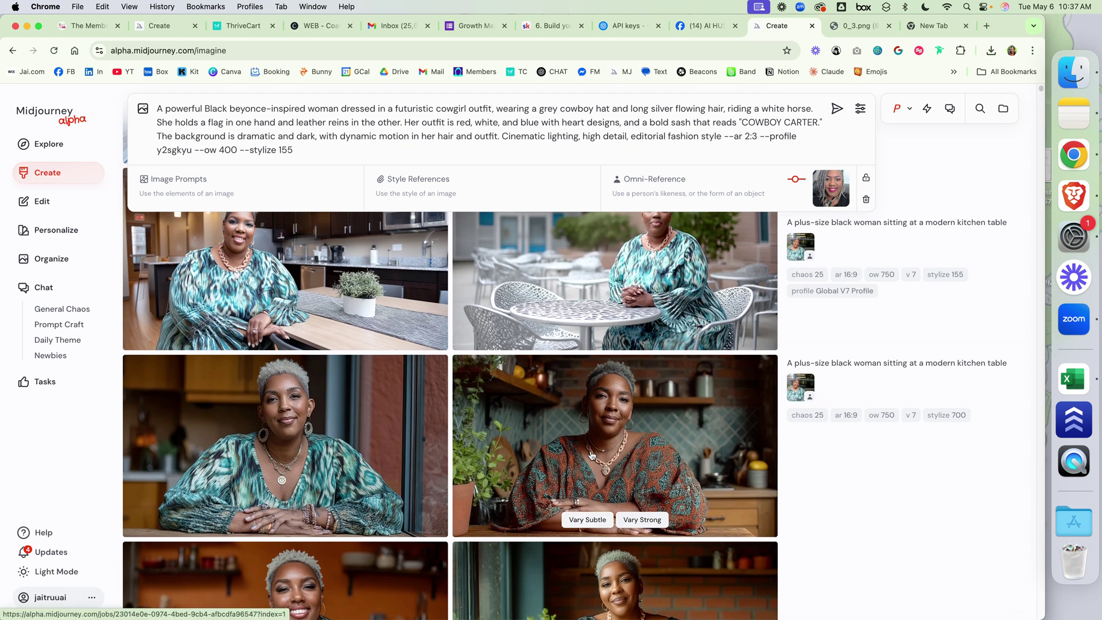
{"action": "scroll", "coordinate": [592, 455], "scroll_direction": "up", "scroll_amount": 4}
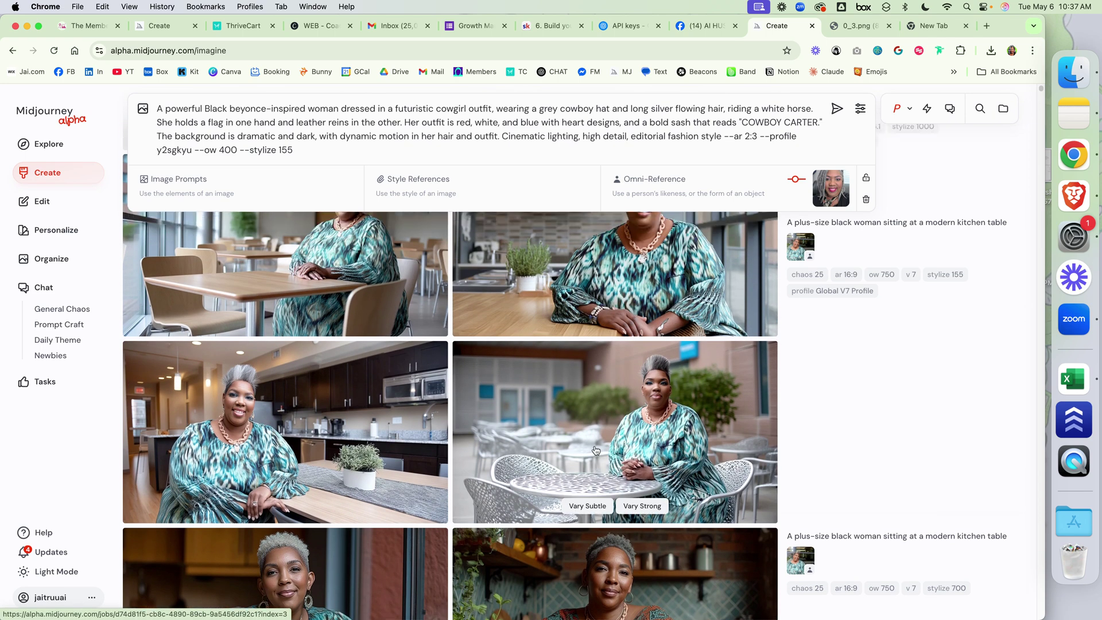
{"action": "scroll", "coordinate": [595, 450], "scroll_direction": "up", "scroll_amount": 4}
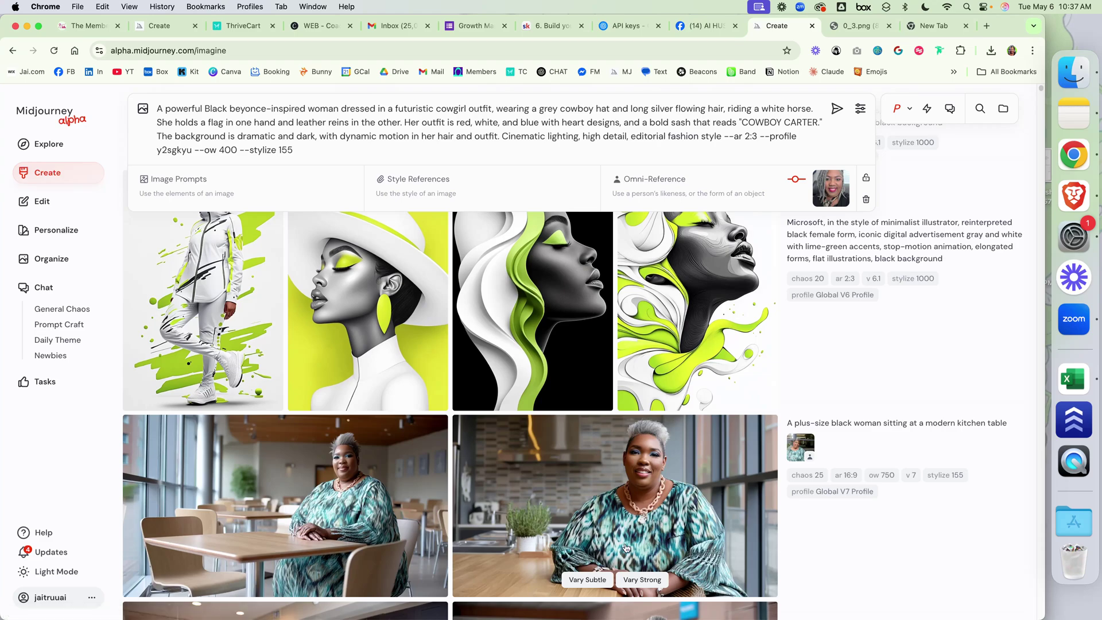
Step: Browse past the lime-green illustrations to the ow 400 generation of the 3D cartoon character in a royal blue dress
{"action": "scroll", "coordinate": [626, 547], "scroll_direction": "up", "scroll_amount": 10}
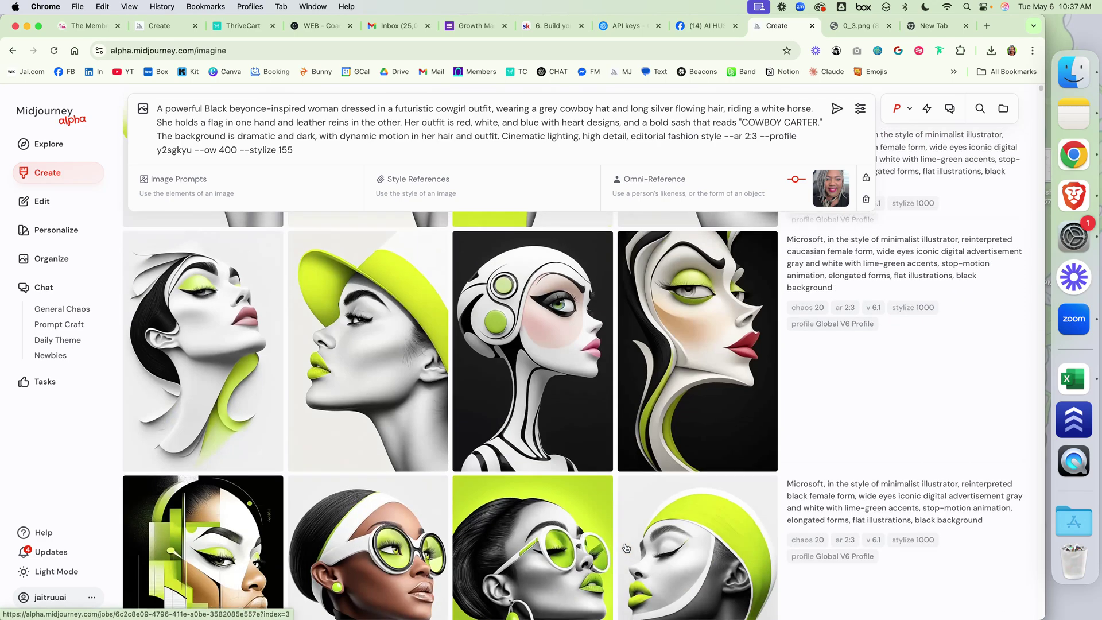
{"action": "scroll", "coordinate": [626, 546], "scroll_direction": "up", "scroll_amount": 10}
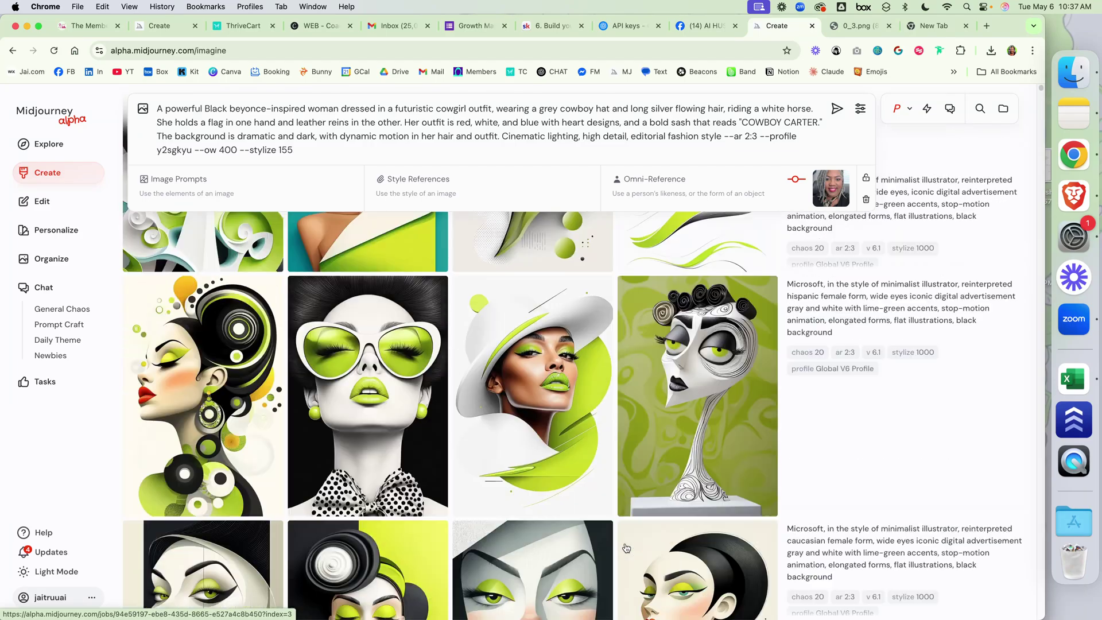
{"action": "scroll", "coordinate": [626, 547], "scroll_direction": "up", "scroll_amount": 10}
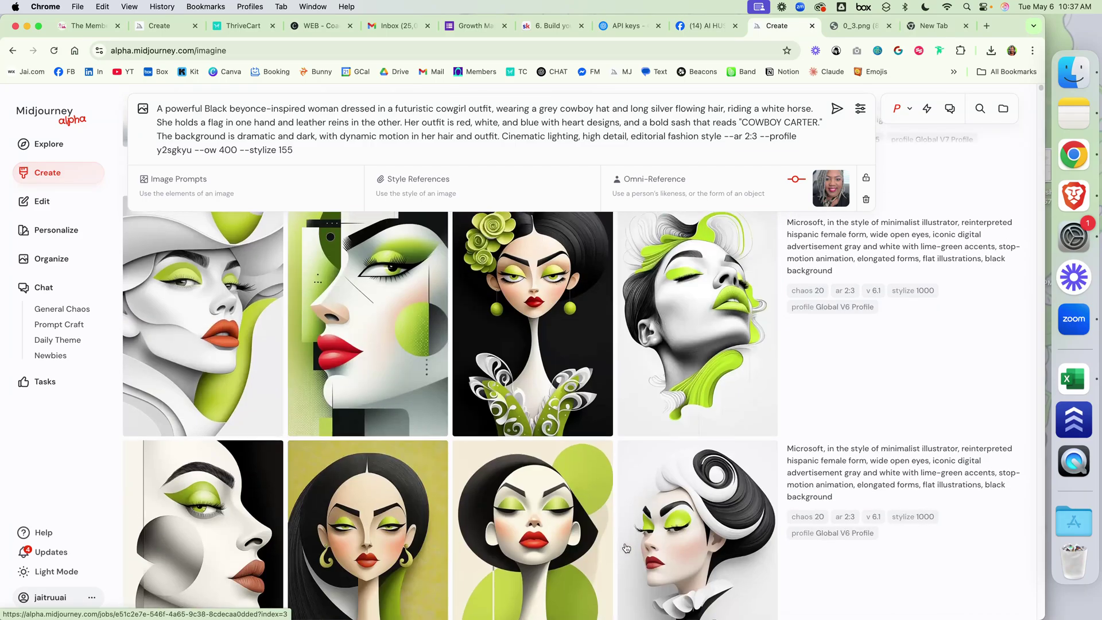
{"action": "scroll", "coordinate": [626, 546], "scroll_direction": "up", "scroll_amount": 15}
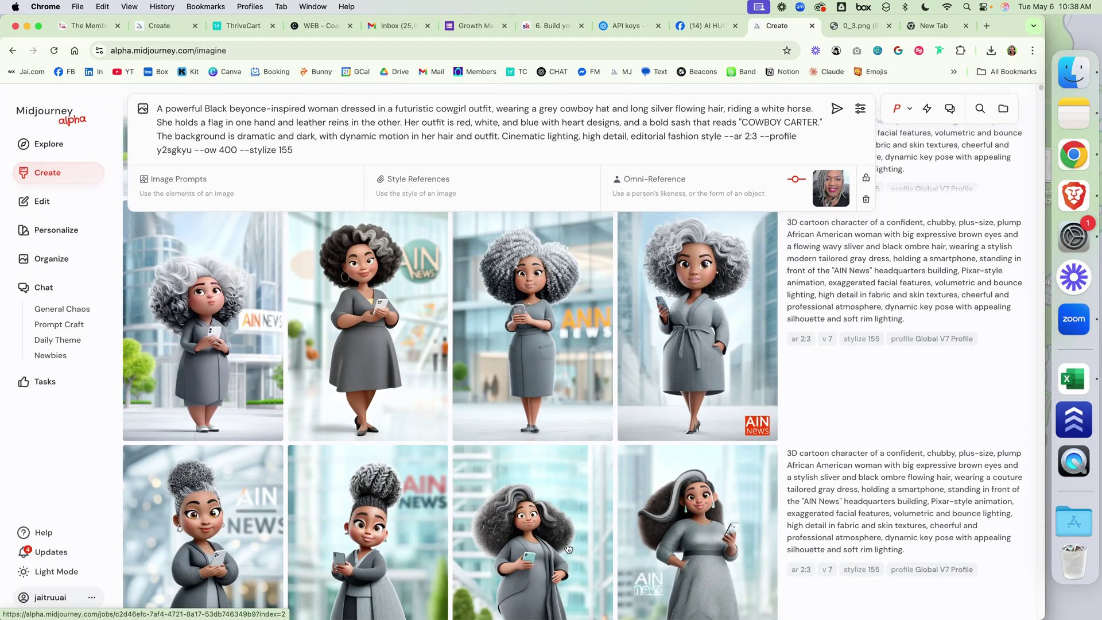
{"action": "scroll", "coordinate": [568, 547], "scroll_direction": "up", "scroll_amount": 10}
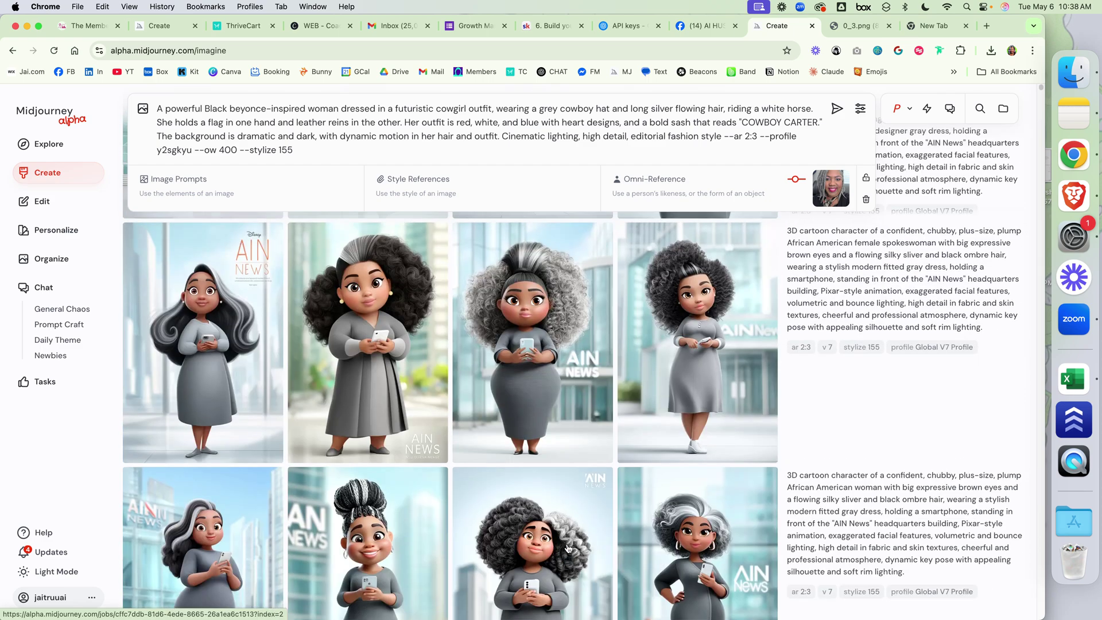
{"action": "scroll", "coordinate": [568, 548], "scroll_direction": "up", "scroll_amount": 10}
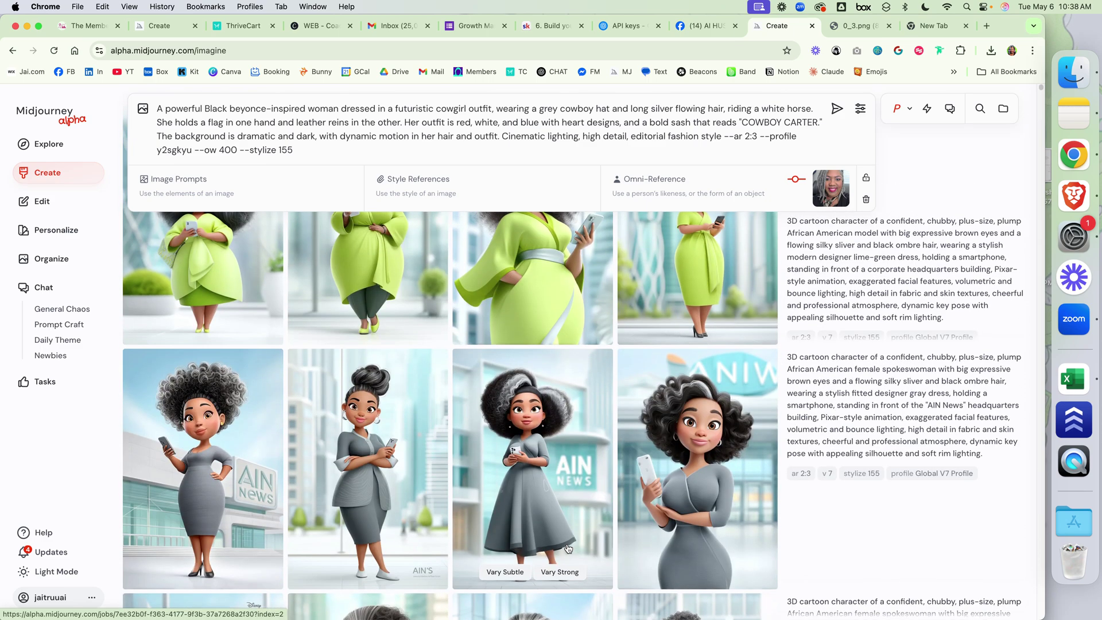
{"action": "scroll", "coordinate": [568, 548], "scroll_direction": "up", "scroll_amount": 10}
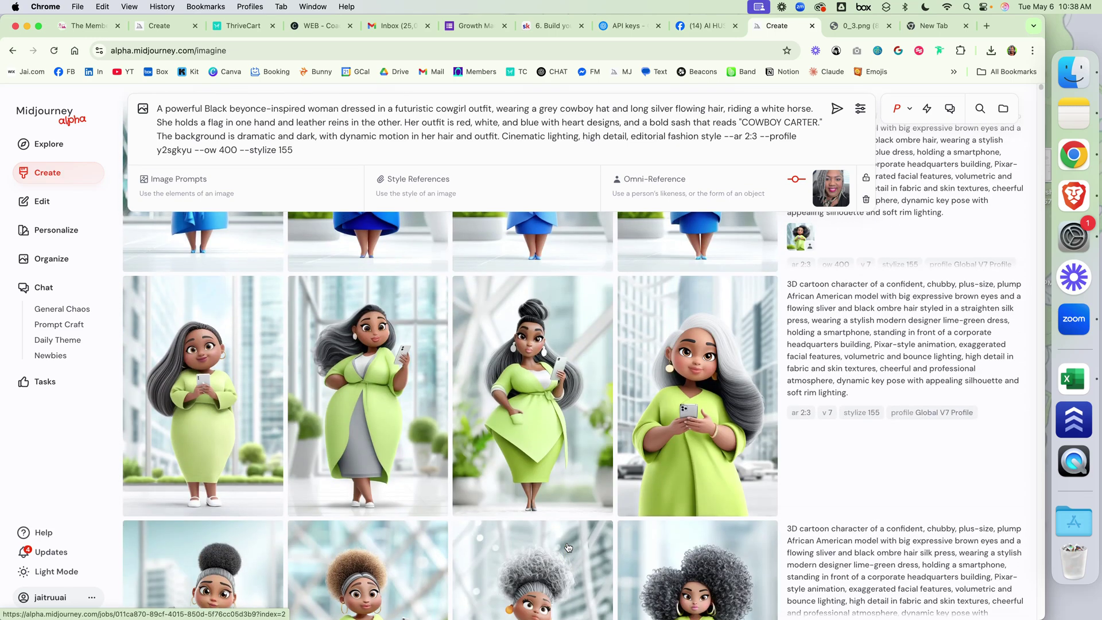
{"action": "scroll", "coordinate": [568, 546], "scroll_direction": "up", "scroll_amount": 4}
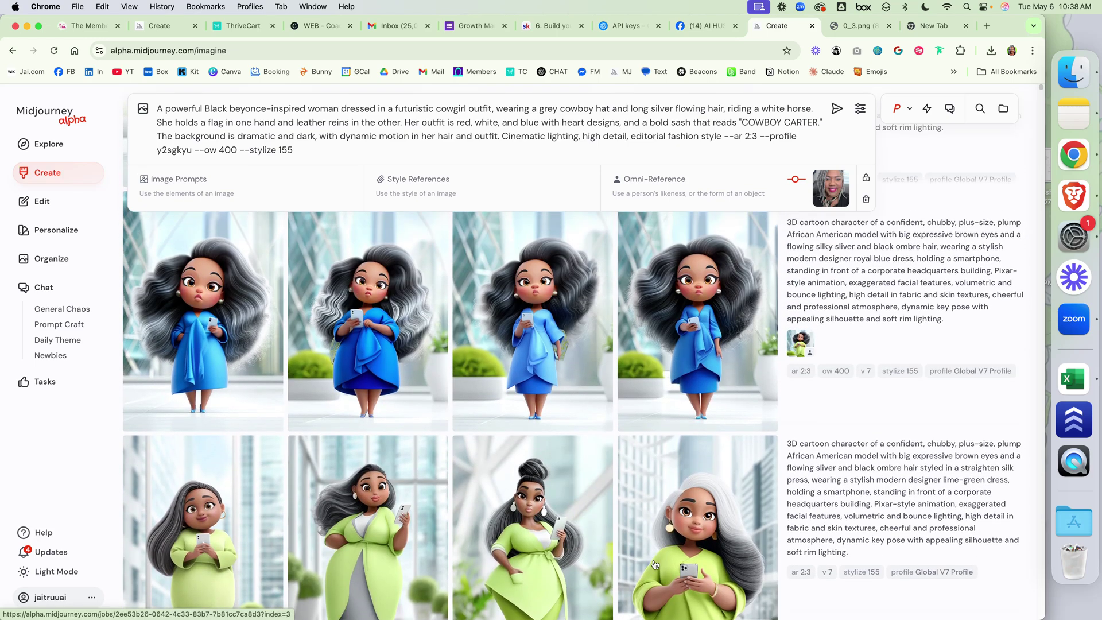
Step: View enlarged images of the 3D cartoon character from the lime-green dress generation to the ow 400 hot pink jumper generation, and return to the gallery
{"action": "left_click", "coordinate": [700, 473]}
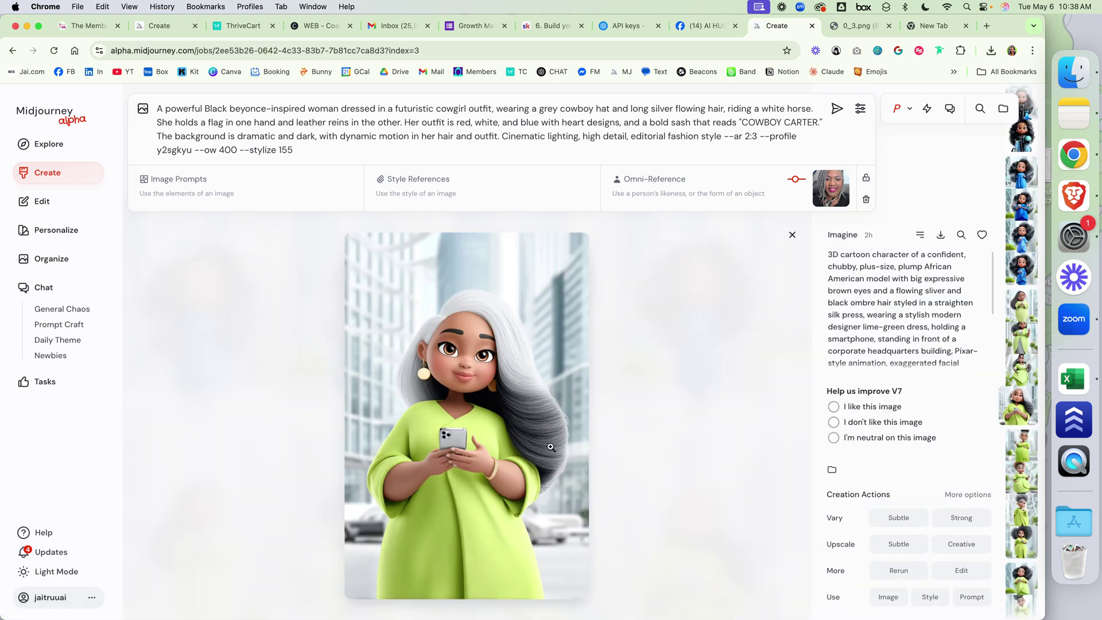
{"action": "key", "text": "Left"}
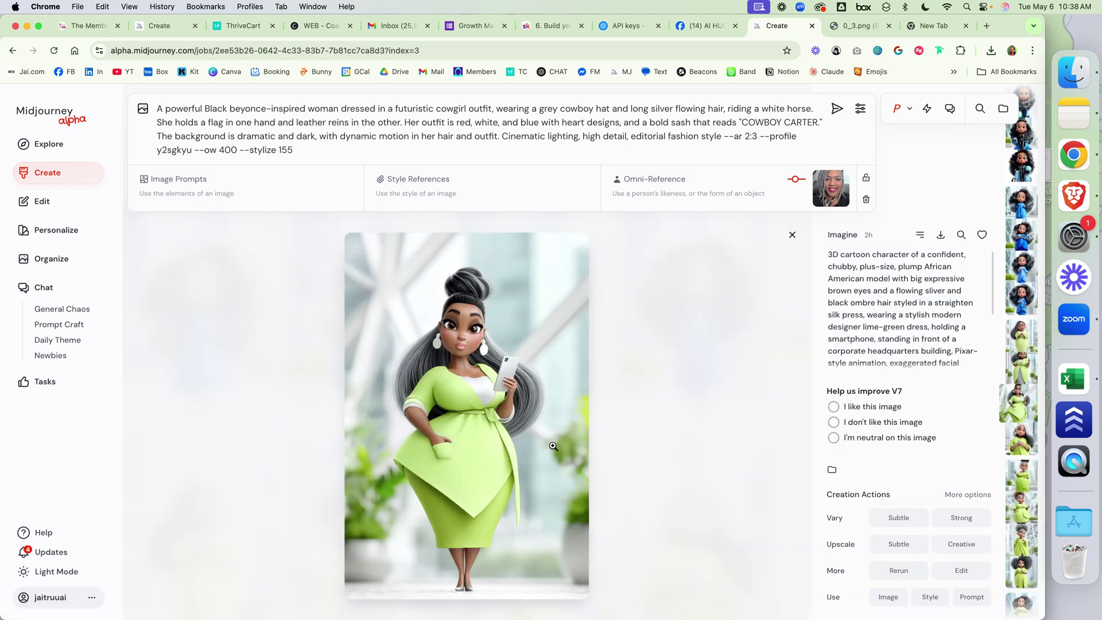
{"action": "key", "text": "Left"}
{"action": "key", "text": "Up"}
{"action": "key", "text": "Up"}
{"action": "key", "text": "Up"}
{"action": "key", "text": "Up"}
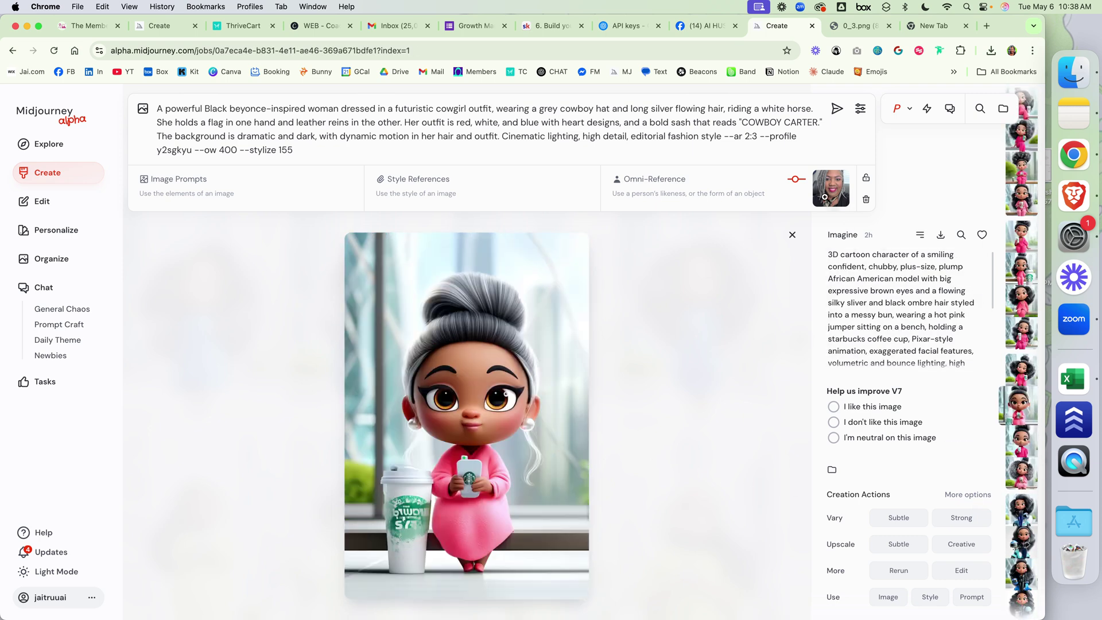
{"action": "left_click", "coordinate": [792, 235]}
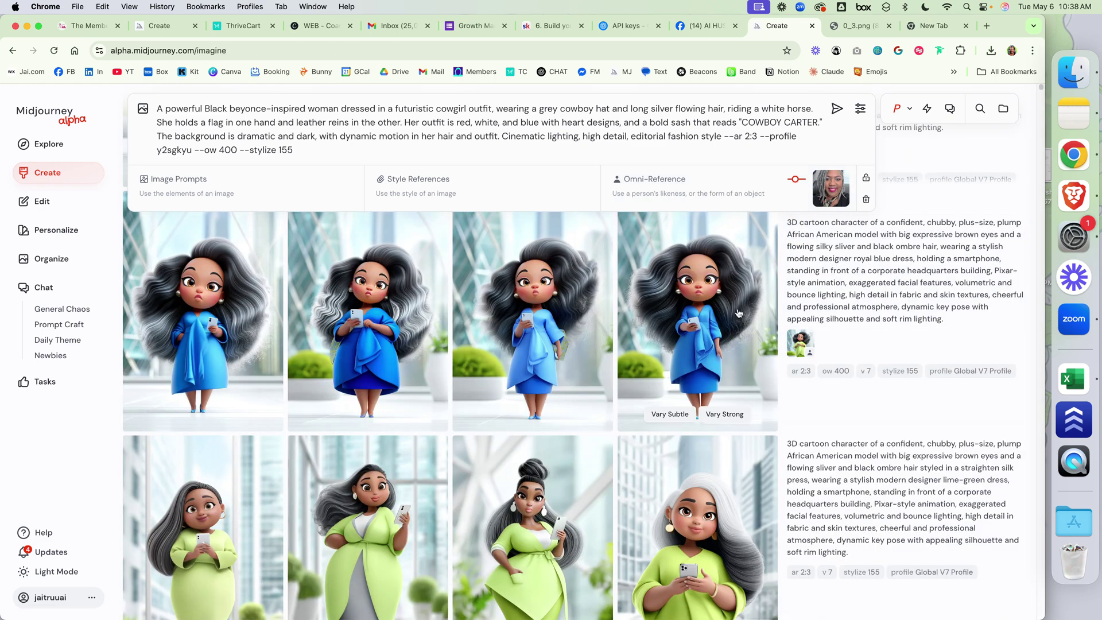
Step: View all four hotel pool images of the model in the red pantsuit at full size, starting from the fourth image
{"action": "scroll", "coordinate": [711, 339], "scroll_direction": "up", "scroll_amount": 15}
{"action": "left_click", "coordinate": [711, 339]}
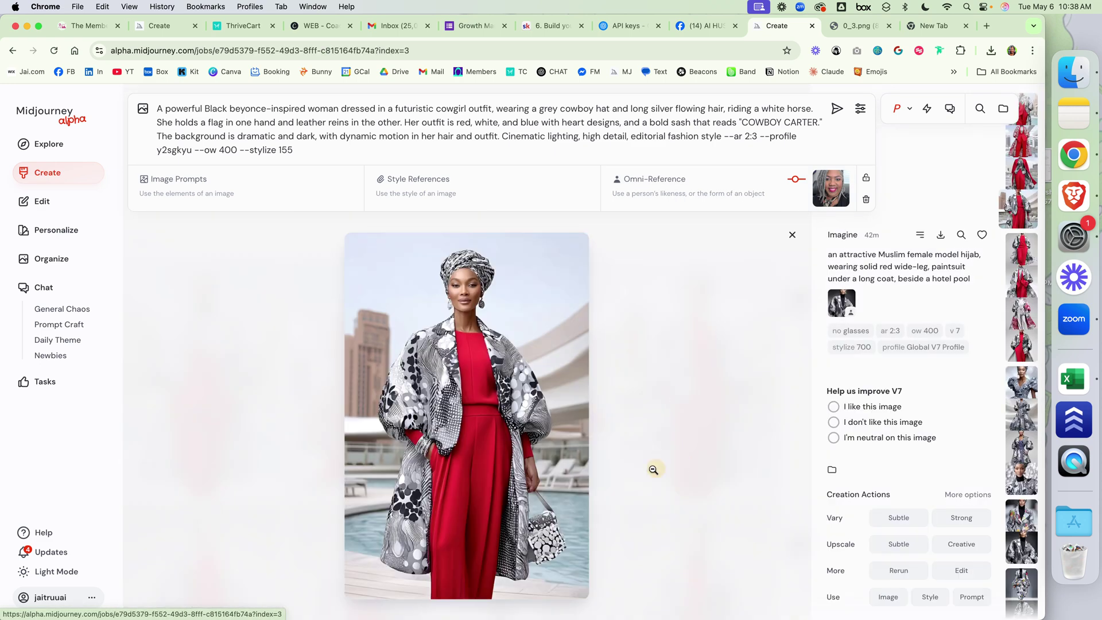
{"action": "left_click", "coordinate": [471, 314]}
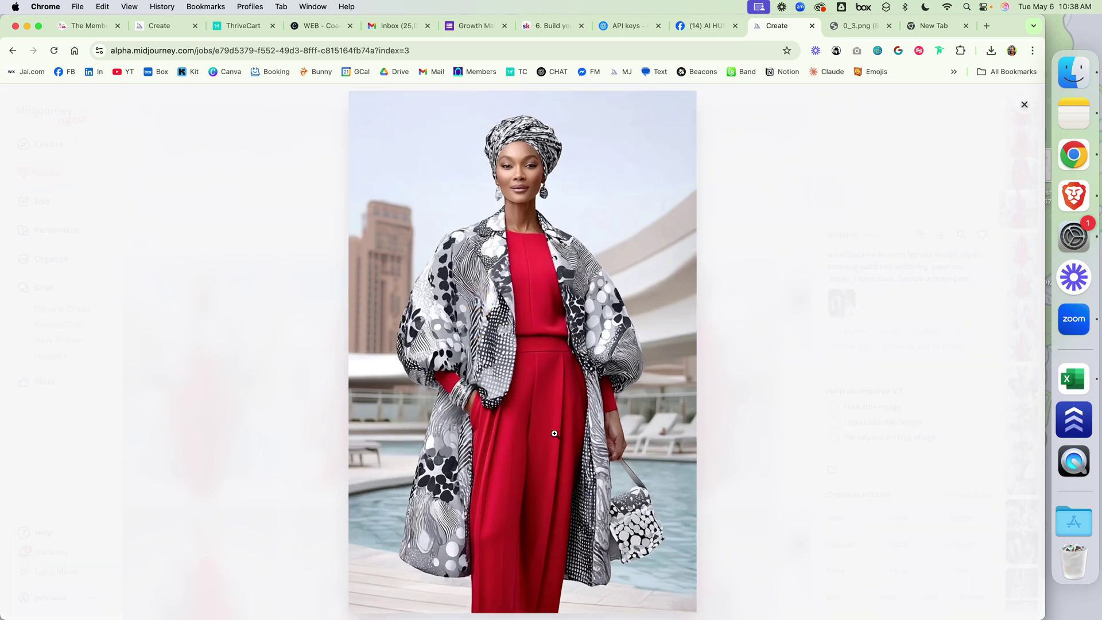
{"action": "key", "text": "Right"}
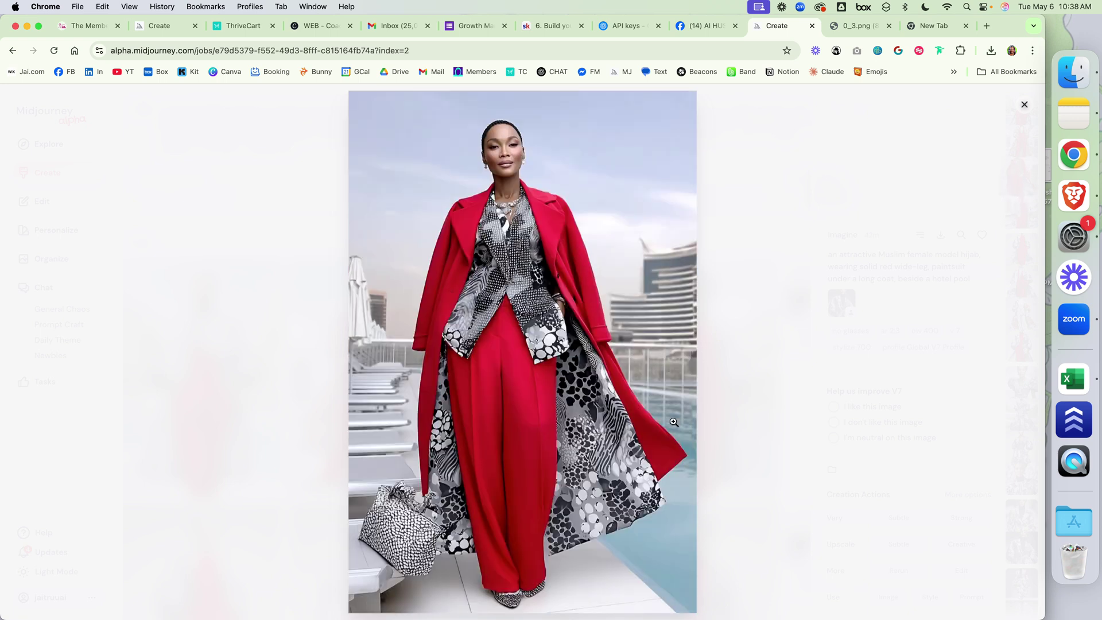
{"action": "key", "text": "Right"}
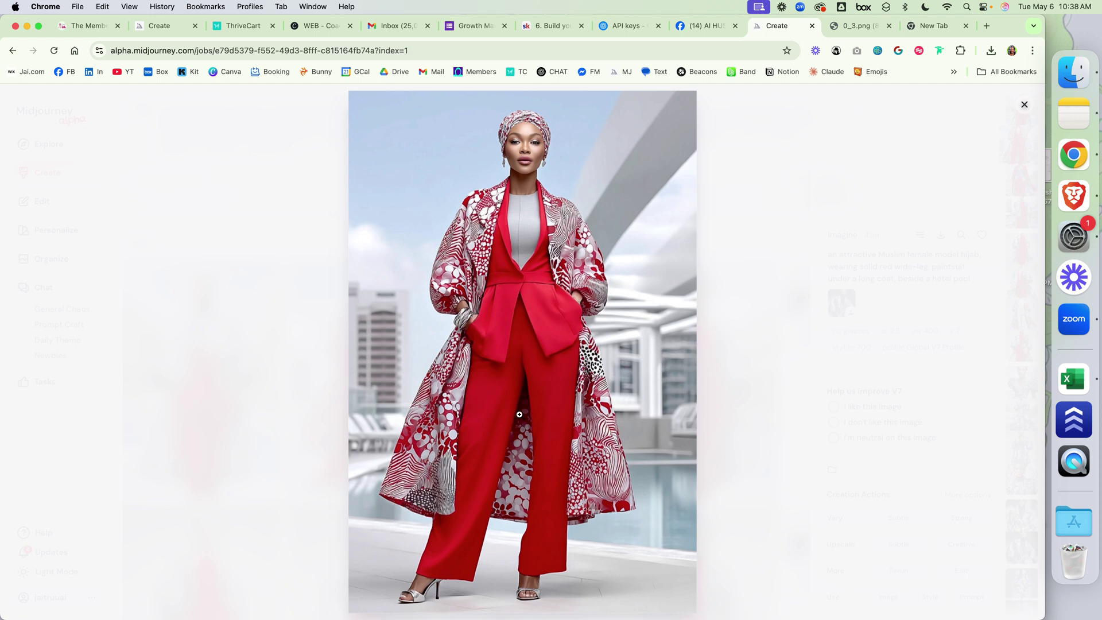
{"action": "key", "text": "Right"}
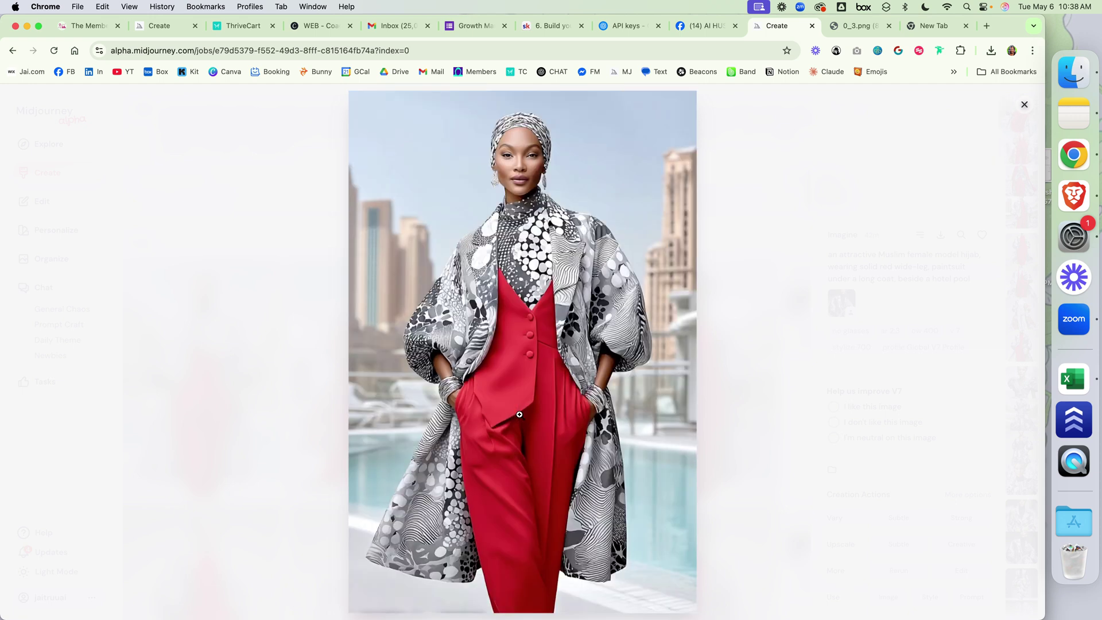
{"action": "left_click", "coordinate": [1023, 105]}
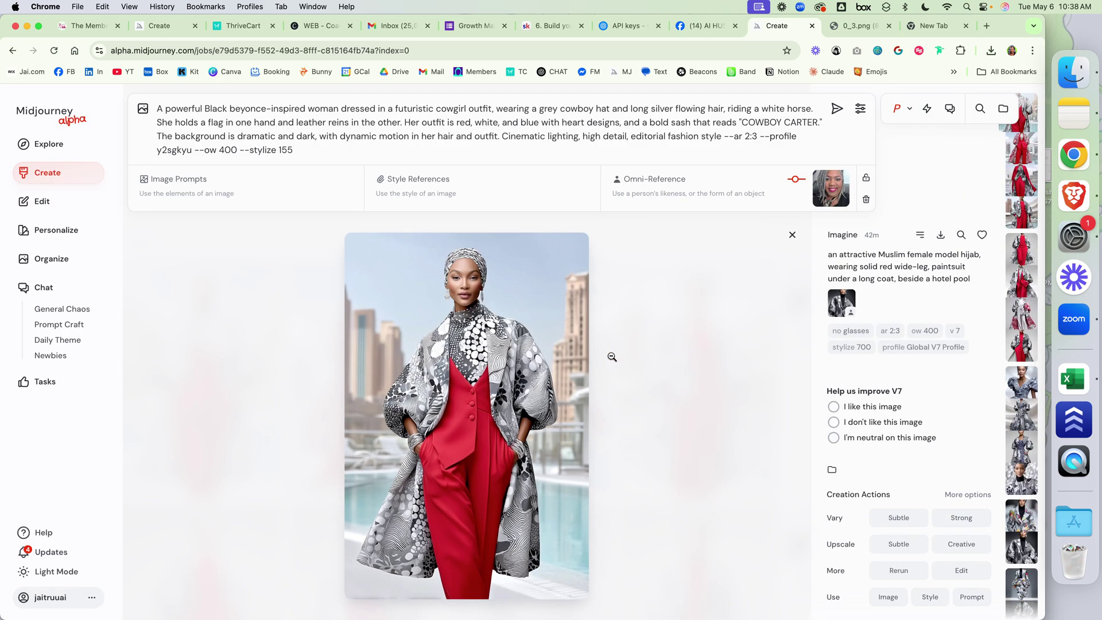
Step: Check the image size, aesthetics and model settings, and return to the gallery
{"action": "left_click", "coordinate": [860, 108]}
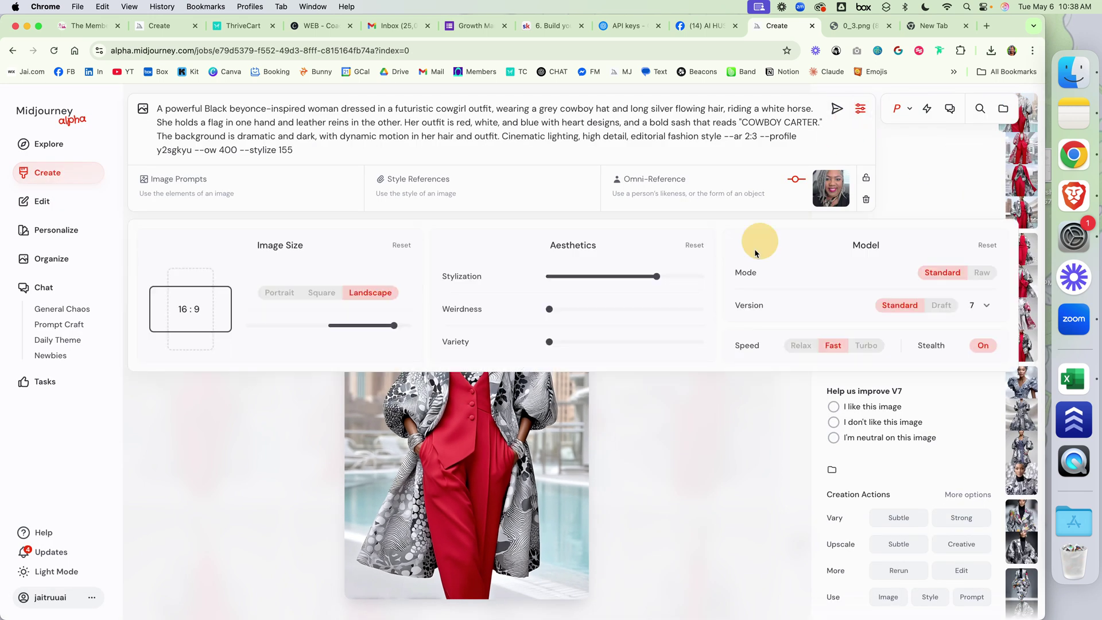
{"action": "left_click", "coordinate": [701, 412]}
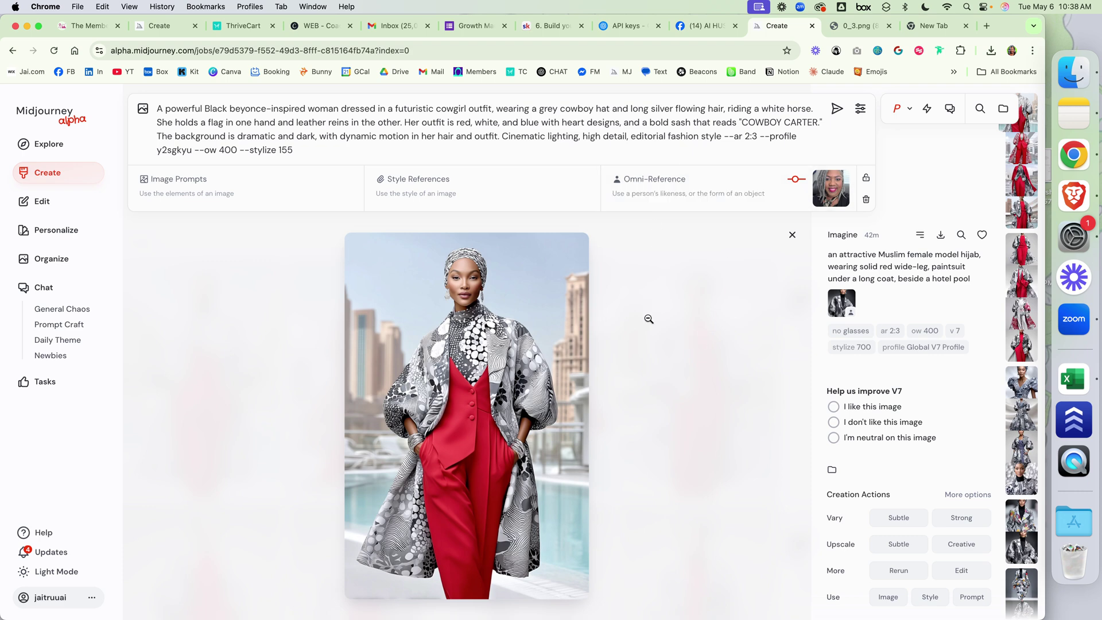
{"action": "left_click", "coordinate": [792, 235]}
Step: Browse from the red pantsuit generations past the 3D cartoon characters to the lime-green Microsoft illustrations
{"action": "scroll", "coordinate": [678, 389], "scroll_direction": "down", "scroll_amount": 2}
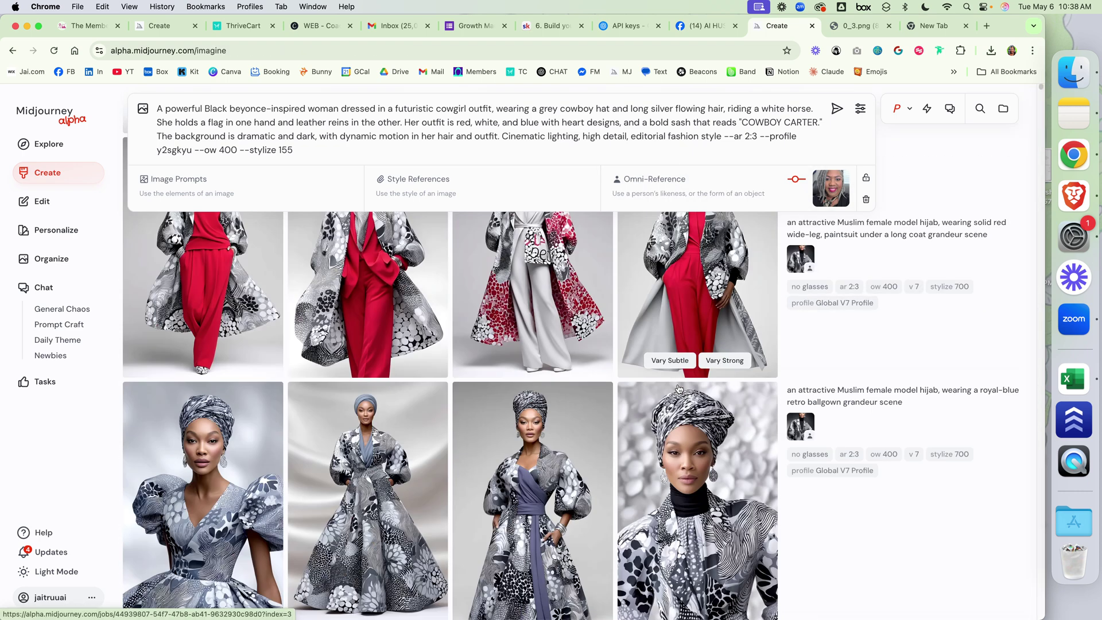
{"action": "scroll", "coordinate": [679, 389], "scroll_direction": "down", "scroll_amount": 15}
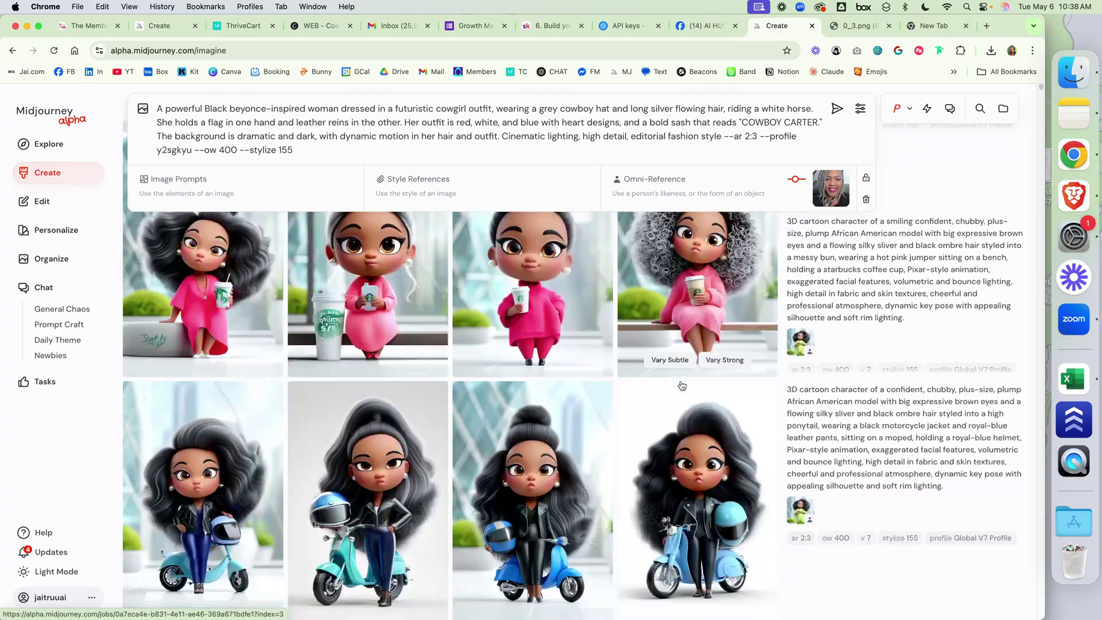
{"action": "scroll", "coordinate": [681, 385], "scroll_direction": "down", "scroll_amount": 15}
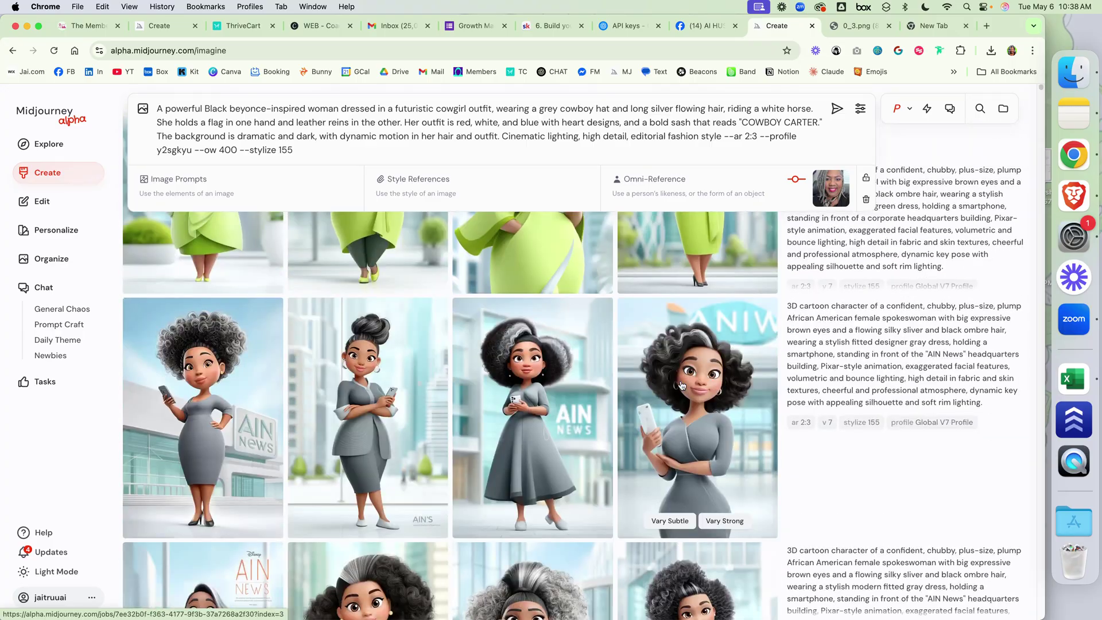
{"action": "scroll", "coordinate": [681, 385], "scroll_direction": "up", "scroll_amount": 15}
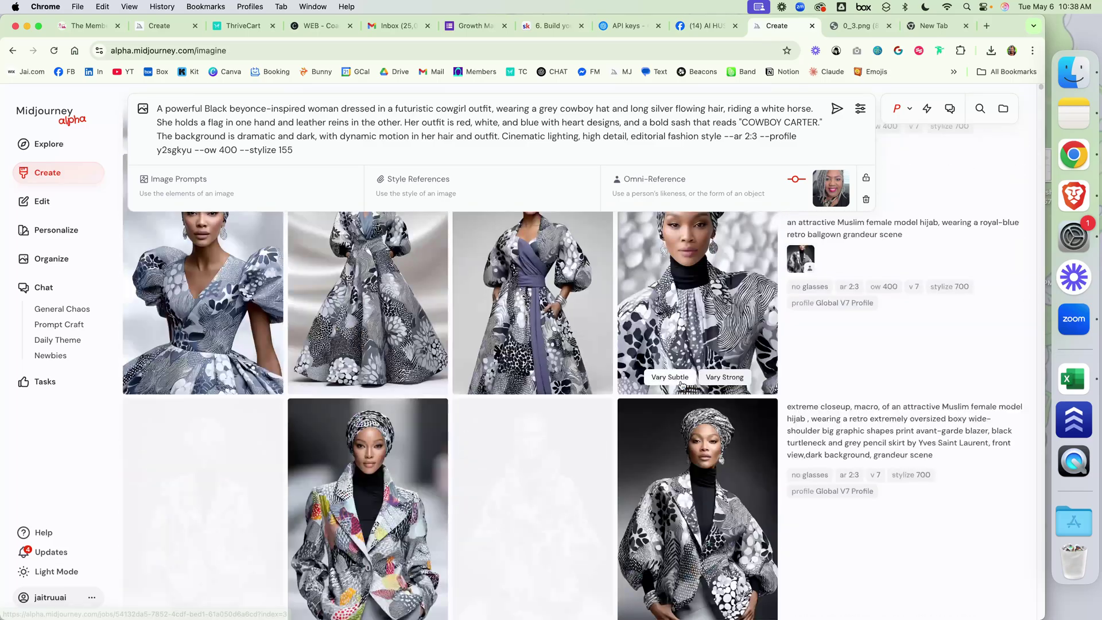
{"action": "scroll", "coordinate": [682, 385], "scroll_direction": "down", "scroll_amount": 15}
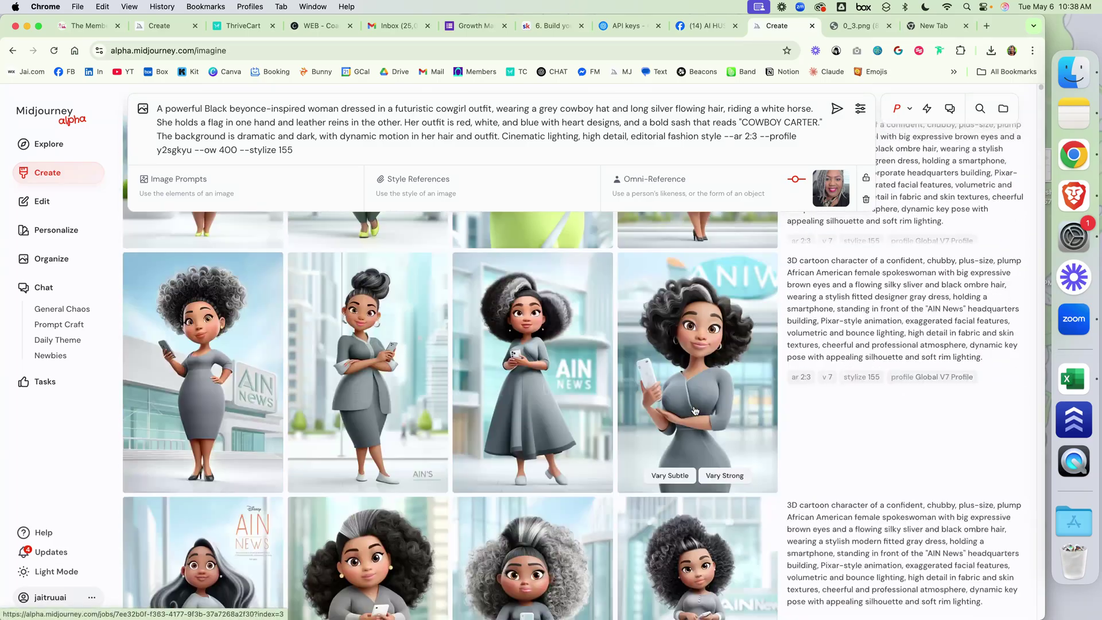
{"action": "scroll", "coordinate": [695, 410], "scroll_direction": "down", "scroll_amount": 12}
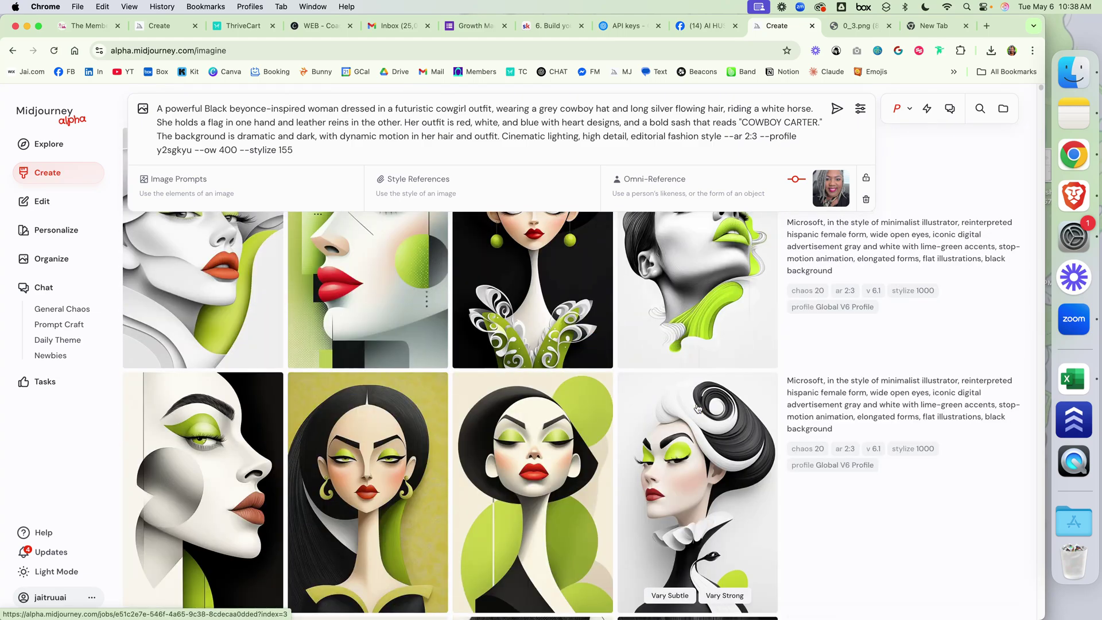
Step: Review the ow 400 cartoon generations with the moped and hot pink outfits, the runway blazers and the ballgowns, back to the newest hotel pool generation
{"action": "scroll", "coordinate": [697, 408], "scroll_direction": "up", "scroll_amount": 12}
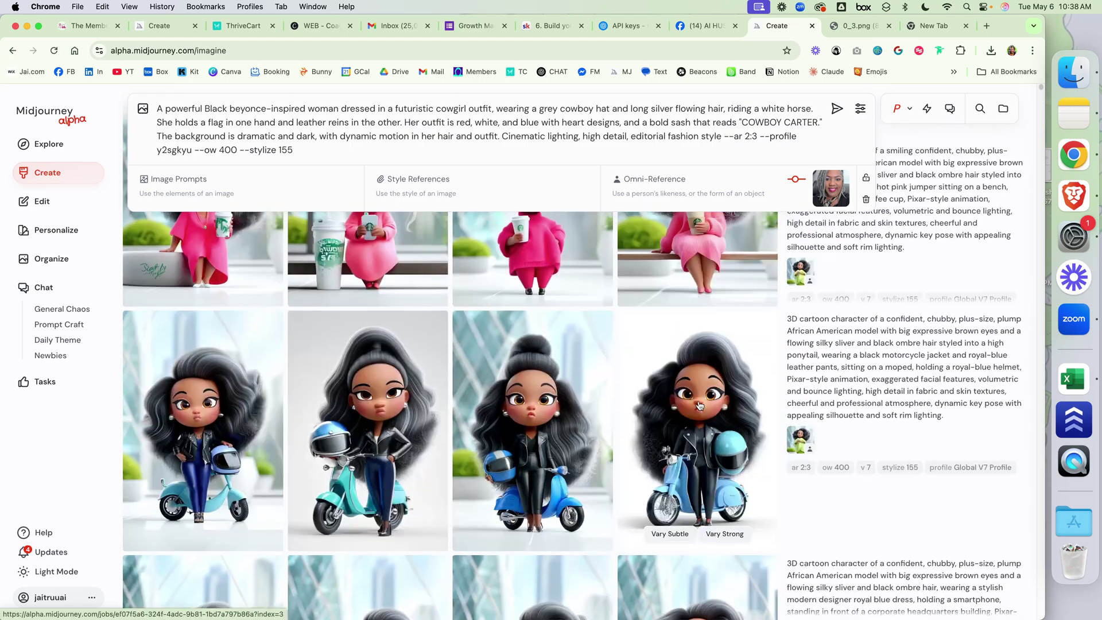
{"action": "scroll", "coordinate": [693, 411], "scroll_direction": "up", "scroll_amount": 2}
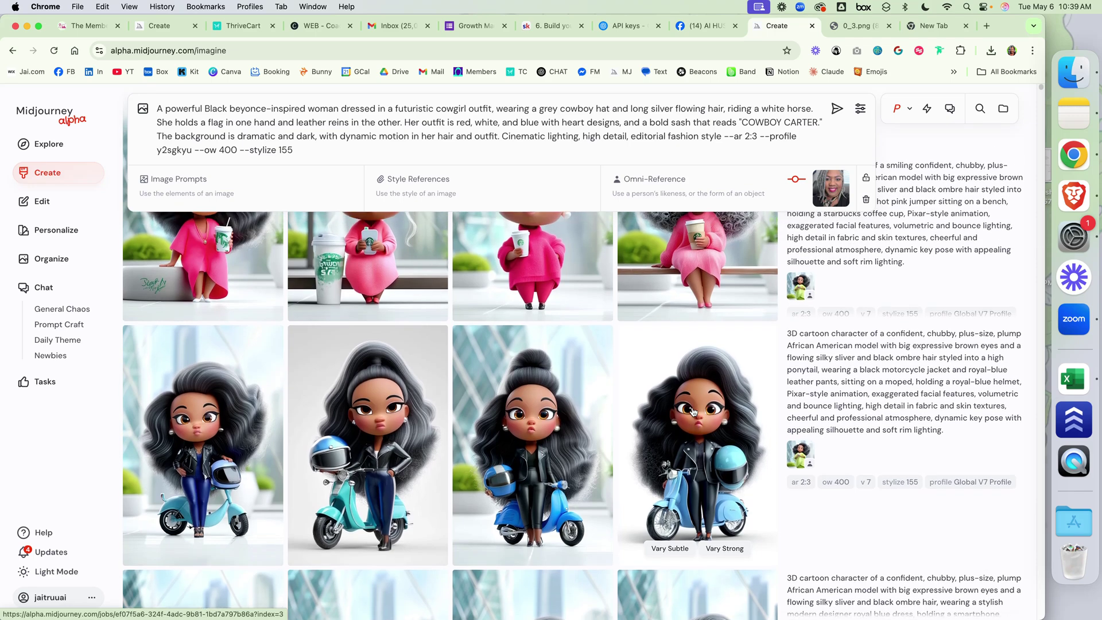
{"action": "scroll", "coordinate": [694, 410], "scroll_direction": "up", "scroll_amount": 8}
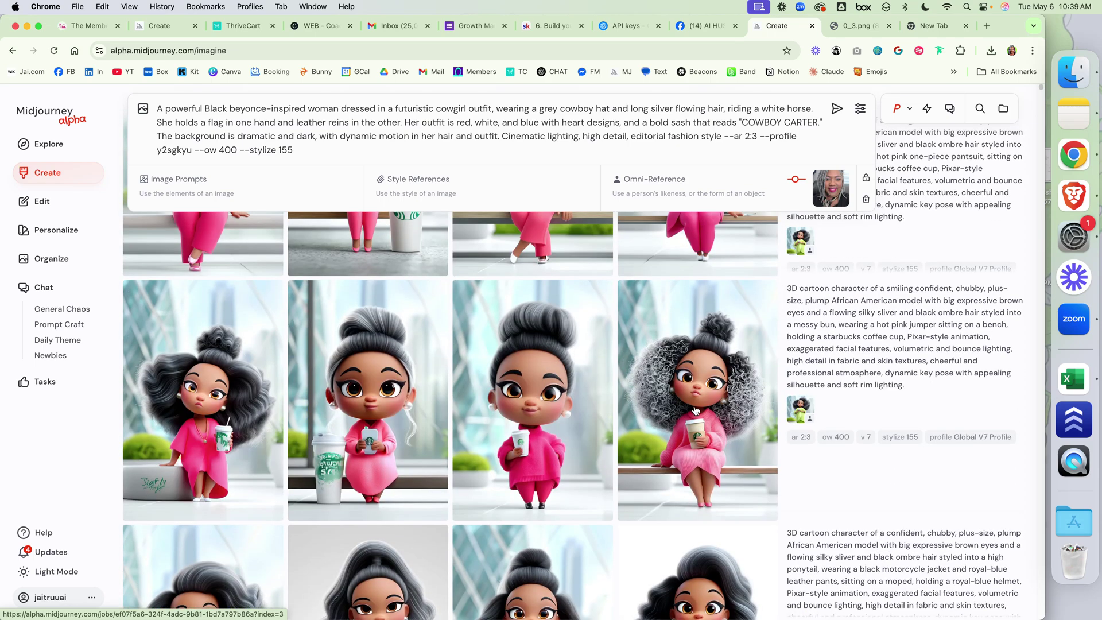
{"action": "scroll", "coordinate": [697, 408], "scroll_direction": "up", "scroll_amount": 5}
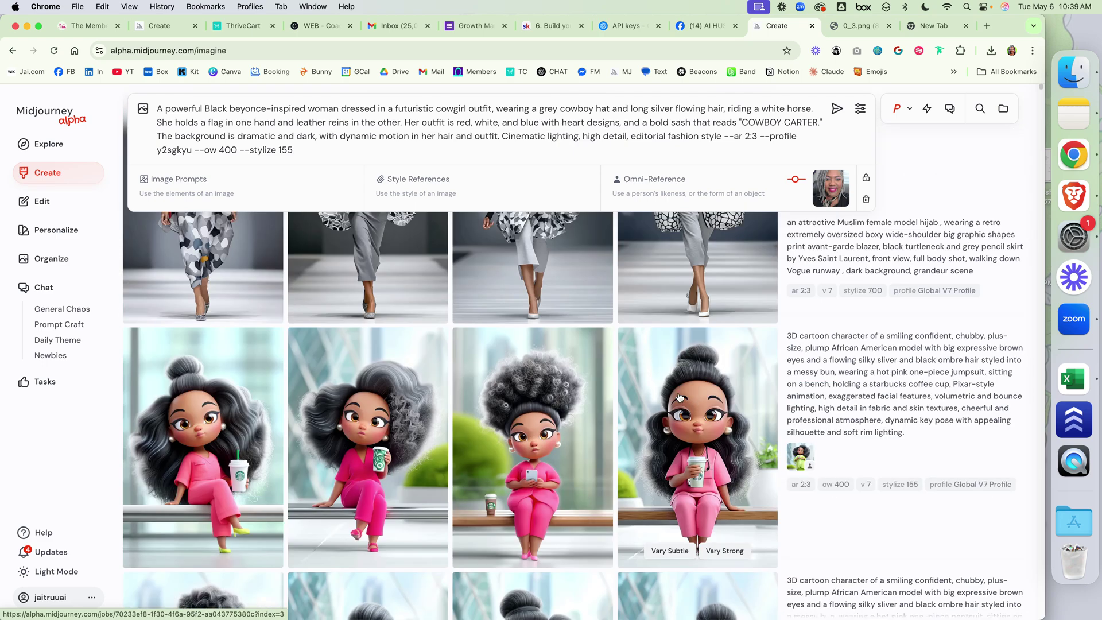
{"action": "scroll", "coordinate": [680, 395], "scroll_direction": "up", "scroll_amount": 5}
{"action": "scroll", "coordinate": [683, 396], "scroll_direction": "up", "scroll_amount": 2}
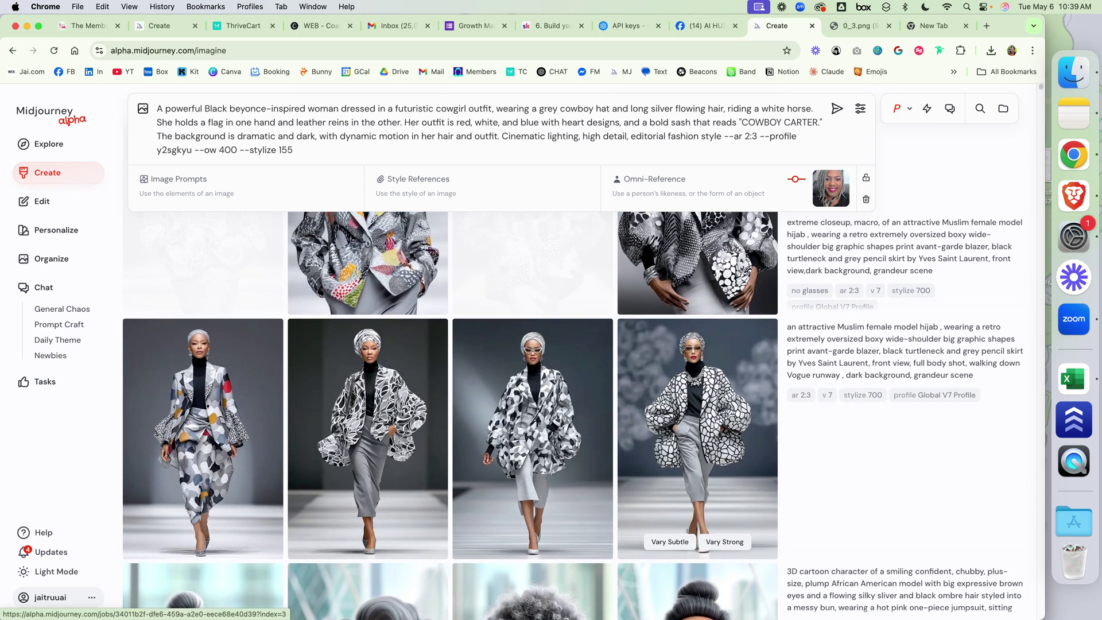
{"action": "scroll", "coordinate": [682, 456], "scroll_direction": "up", "scroll_amount": 15}
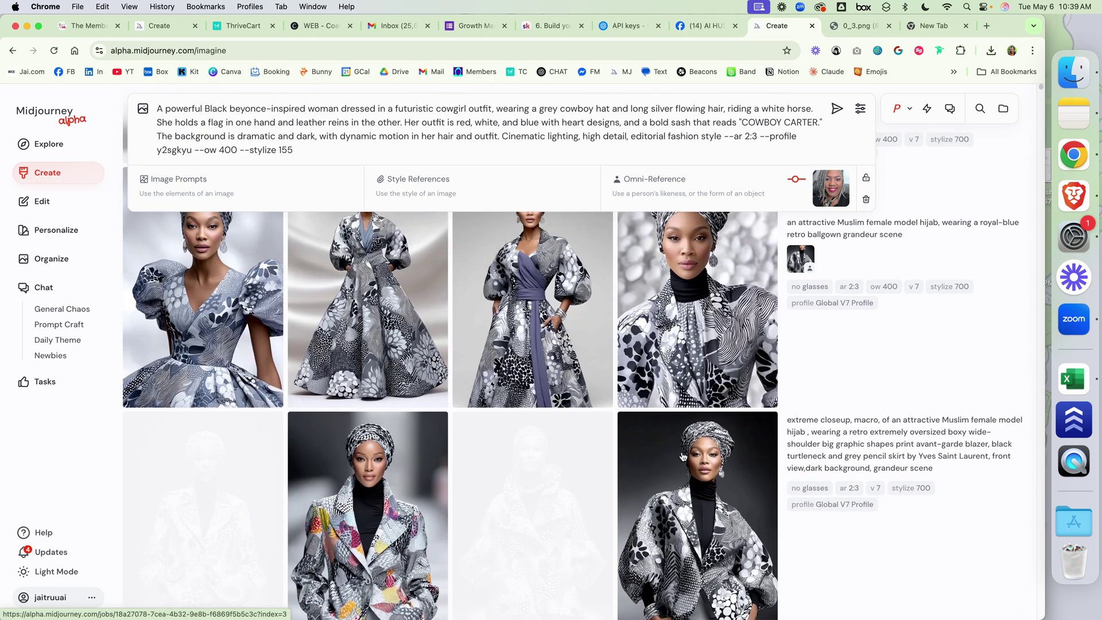
{"action": "scroll", "coordinate": [682, 456], "scroll_direction": "up", "scroll_amount": 2}
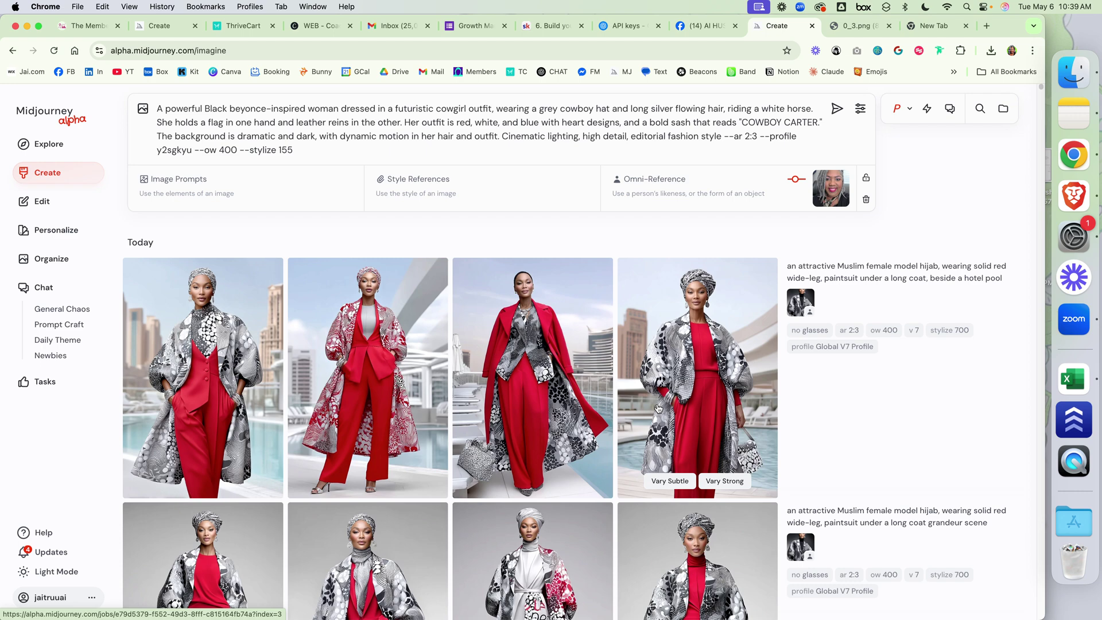
Step: Browse past the cartoon characters and lime-green illustrations to the ow 750, stylize 155 kitchen table generation
{"action": "scroll", "coordinate": [658, 408], "scroll_direction": "down", "scroll_amount": 15}
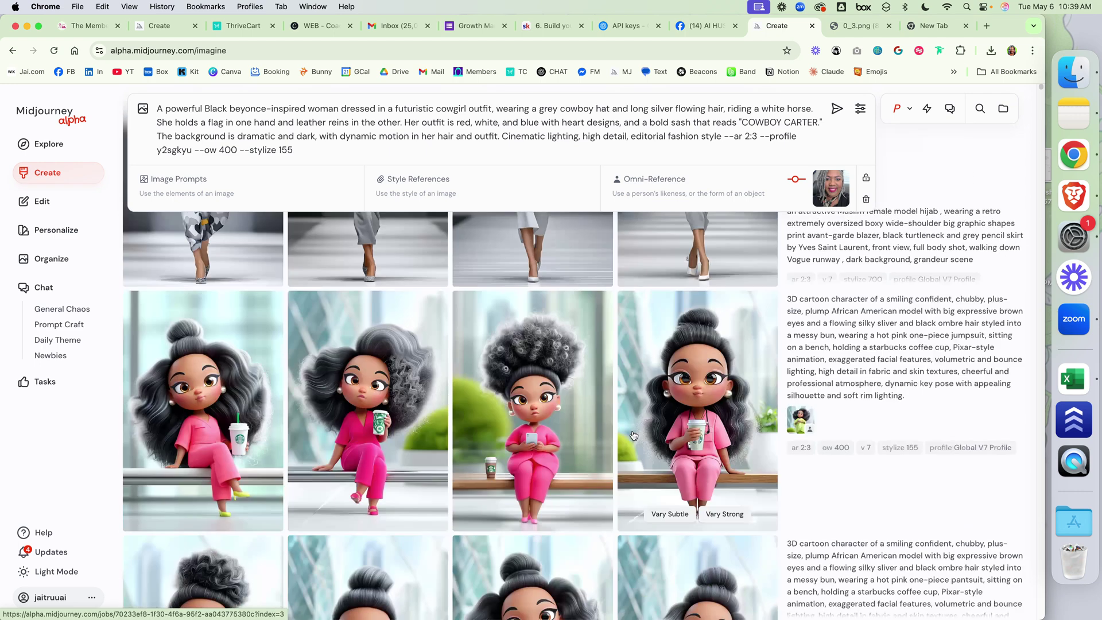
{"action": "scroll", "coordinate": [629, 416], "scroll_direction": "down", "scroll_amount": 15}
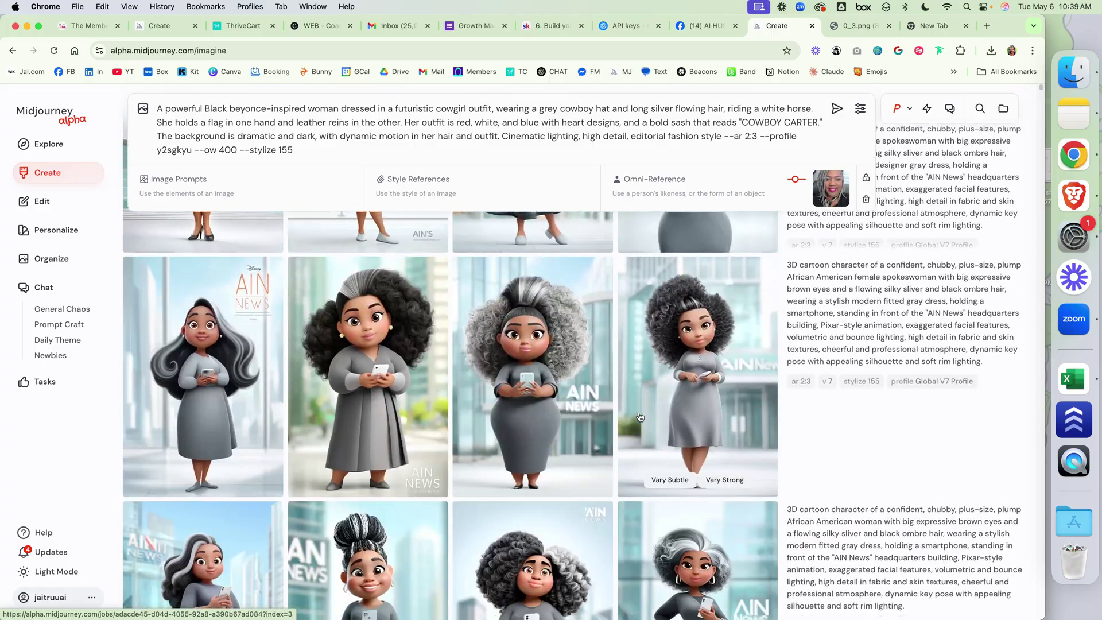
{"action": "scroll", "coordinate": [641, 413], "scroll_direction": "down", "scroll_amount": 15}
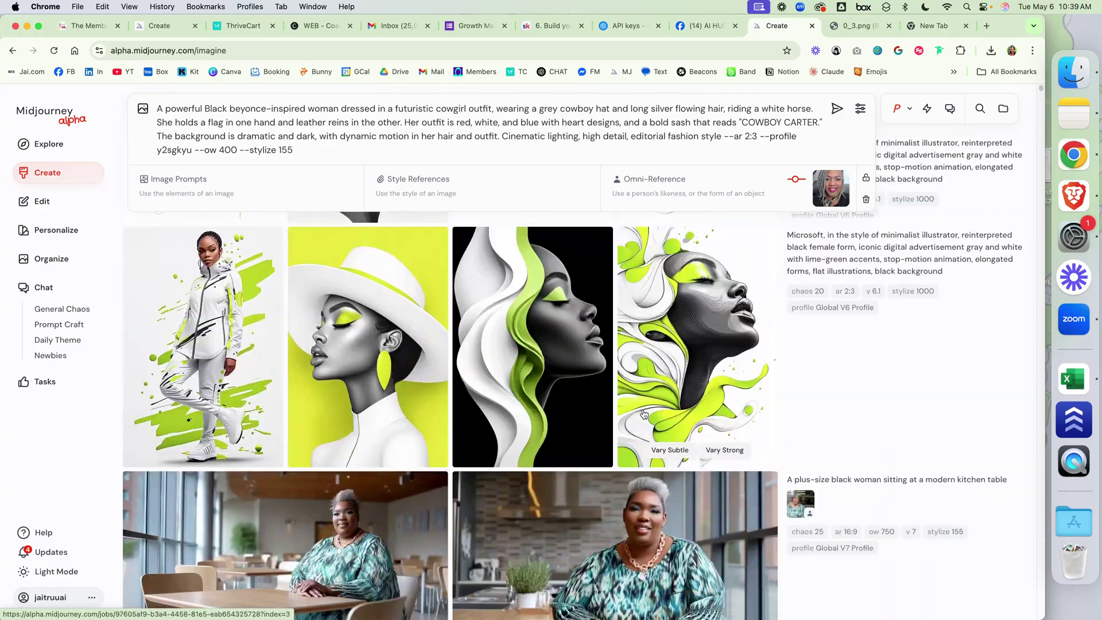